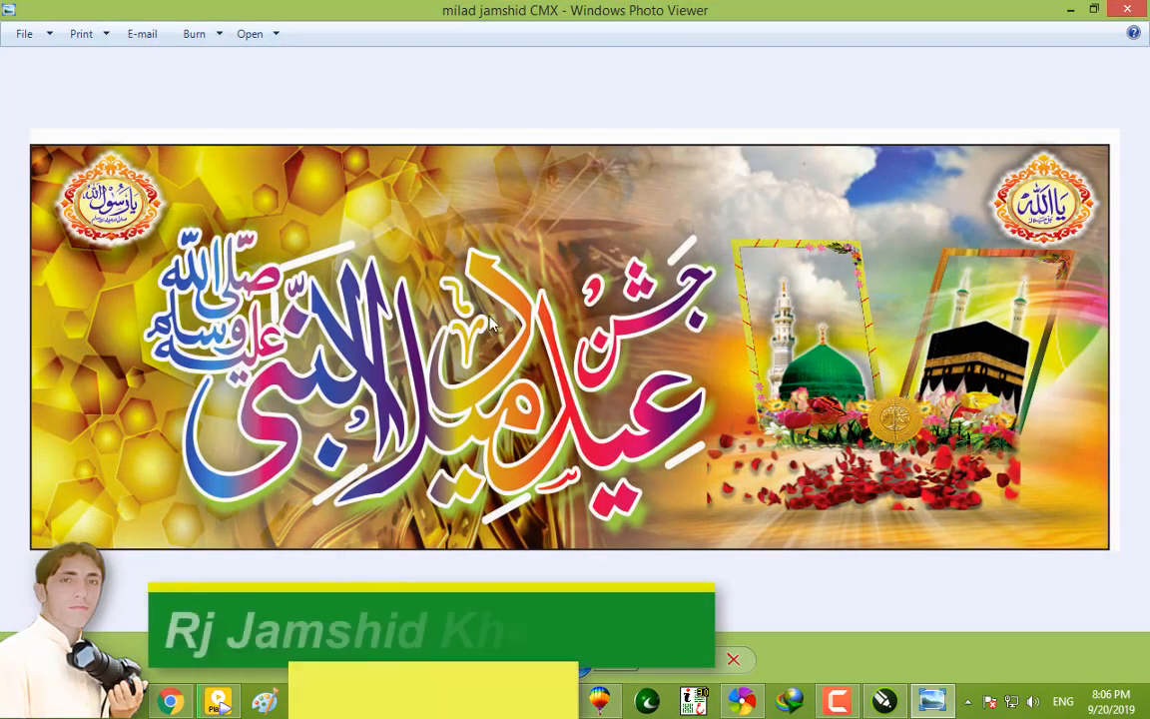
# Step: Close the banner preview, switch to the browser and look through the AMK TECH channel's uploaded videos
pyautogui.click(1137, 14)
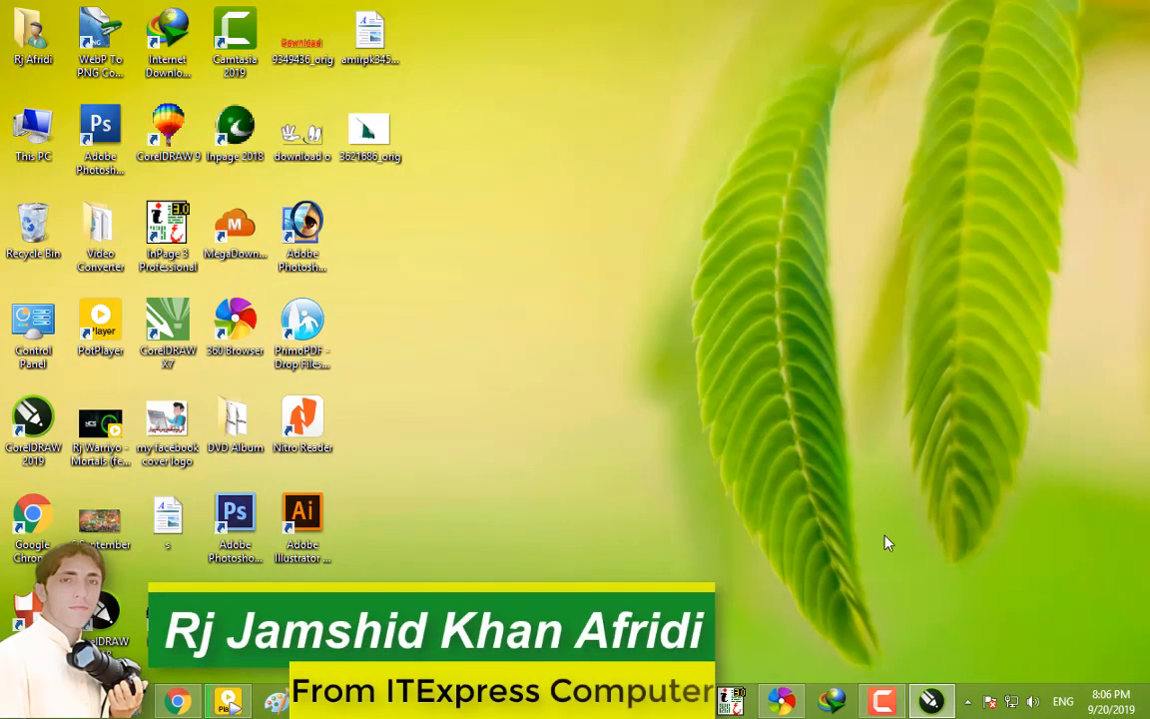
pyautogui.click(783, 701)
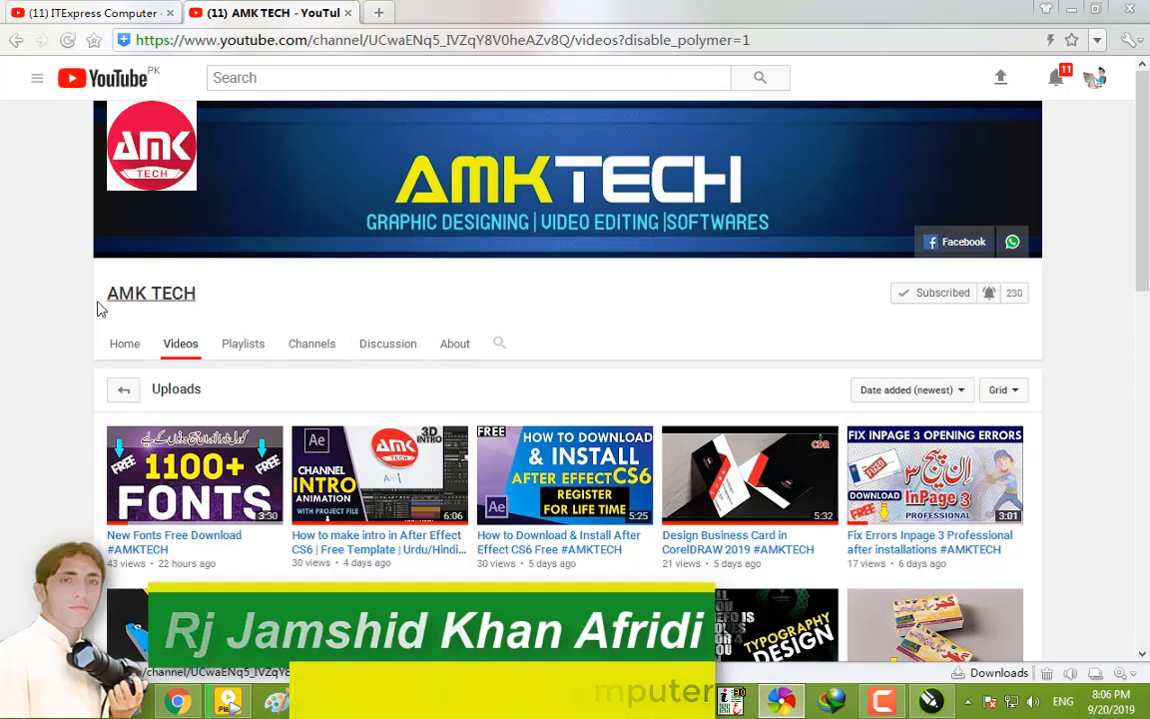
pyautogui.scroll(-3, 818, 389)
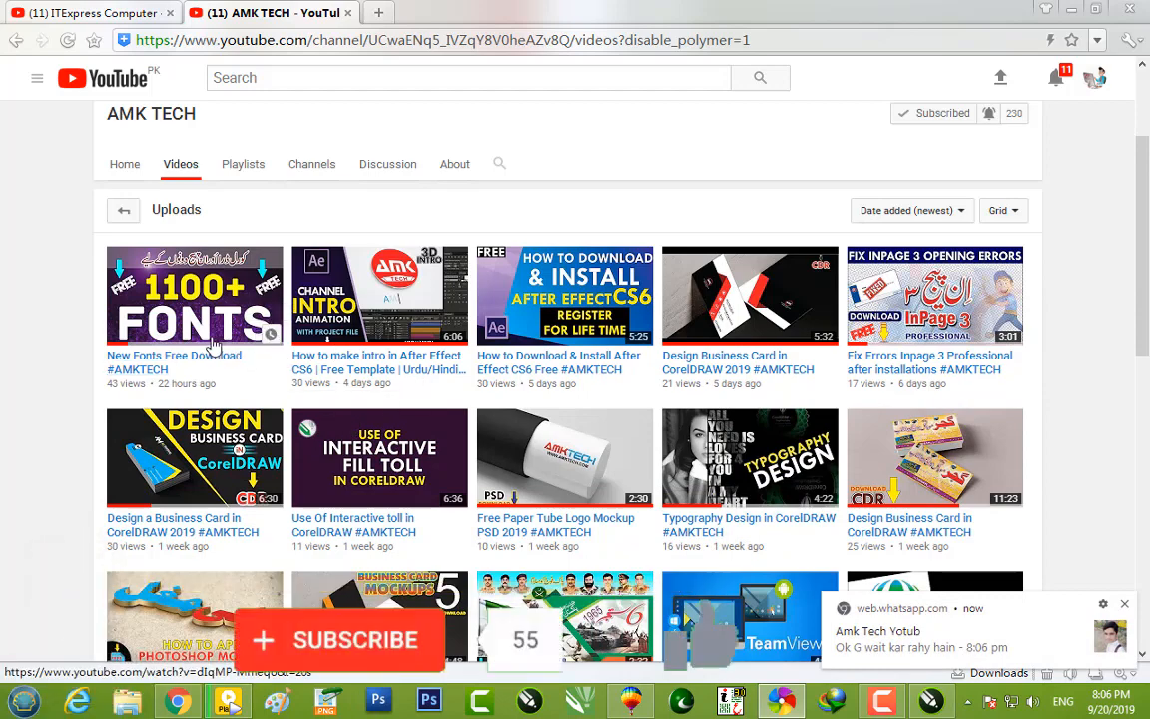
pyautogui.scroll(-5, 452, 435)
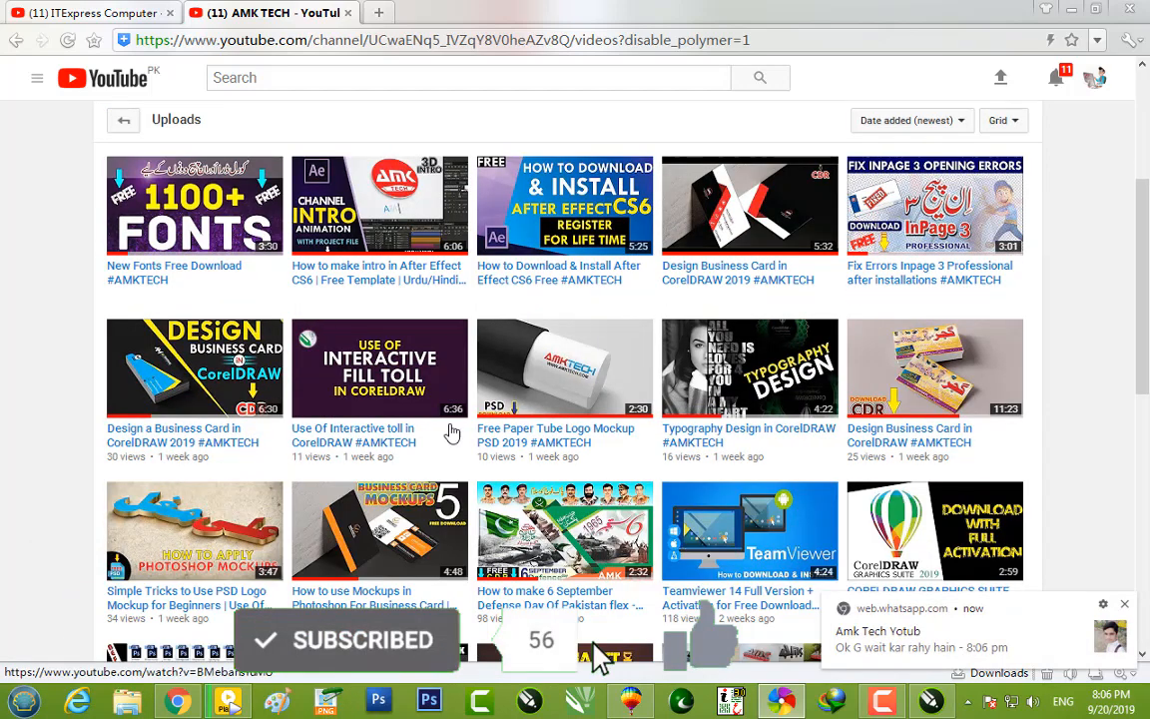
pyautogui.scroll(-3, 274, 441)
pyautogui.scroll(8, 290, 442)
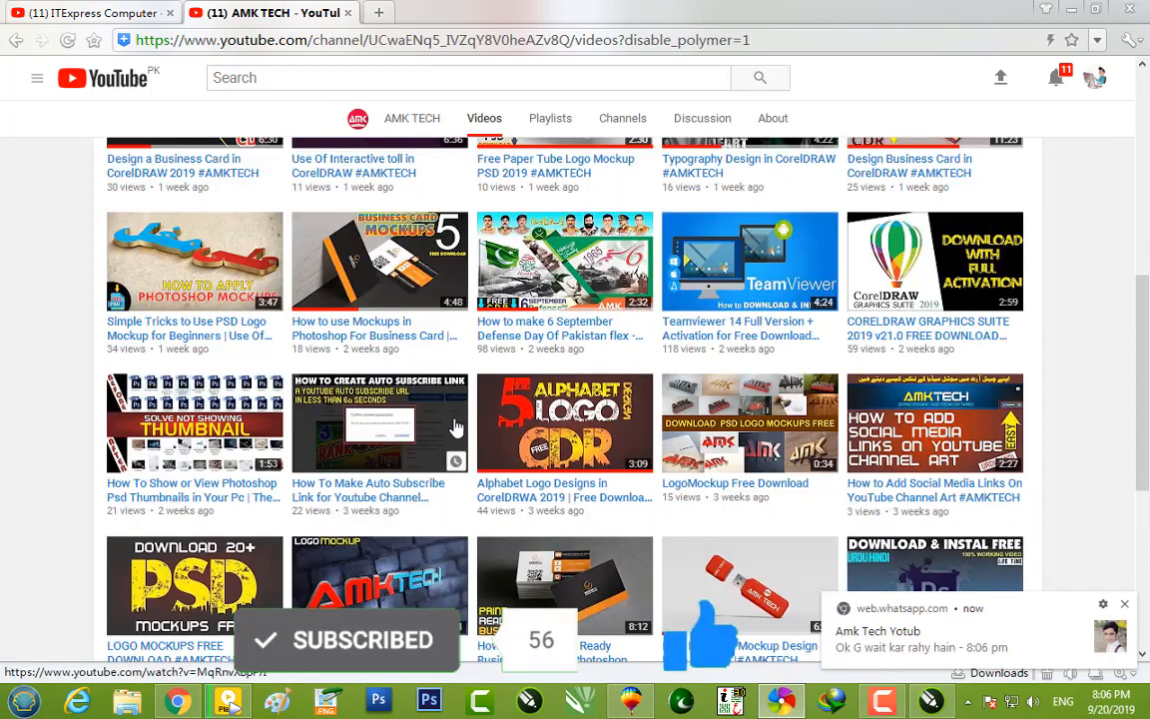
pyautogui.scroll(3, 446, 406)
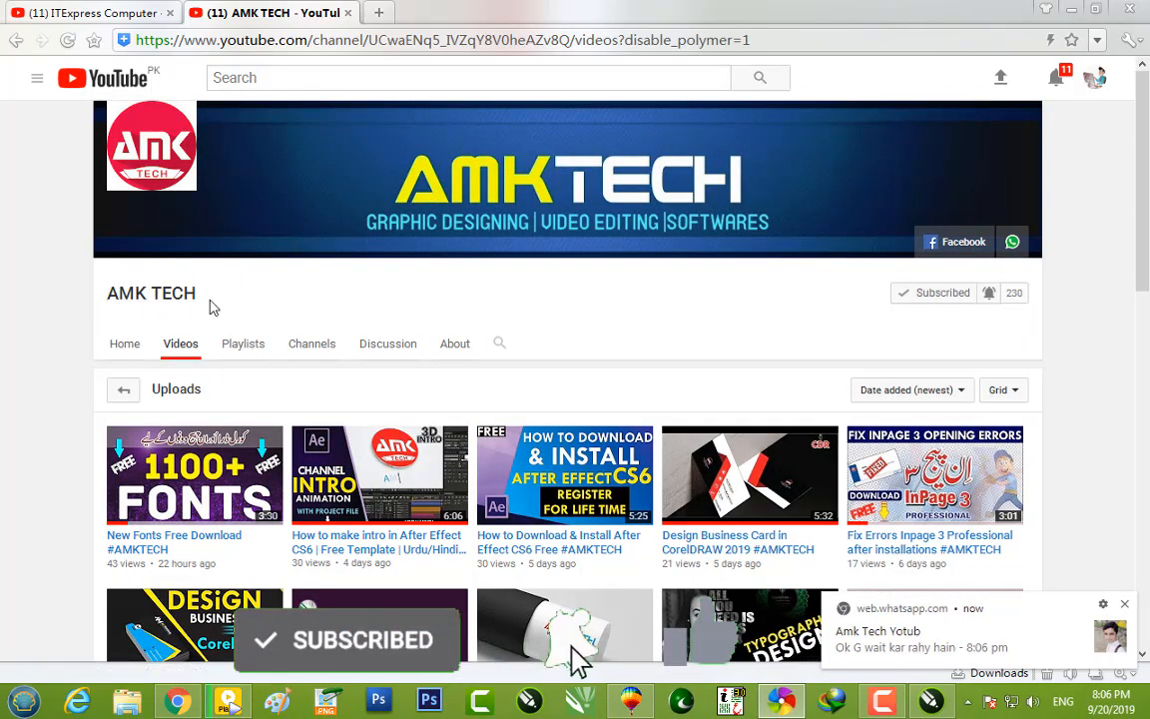
# Step: Go to the ITExpress Computer channel and save its channel settings with the existing options
pyautogui.click(124, 19)
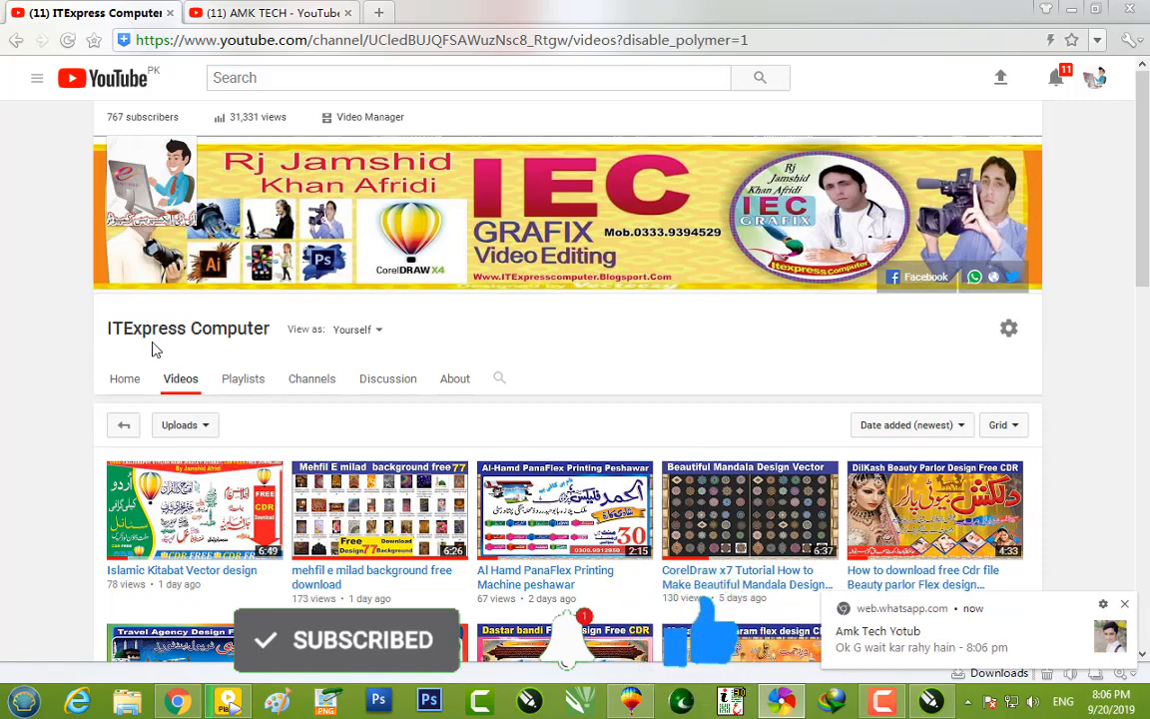
pyautogui.click(1009, 333)
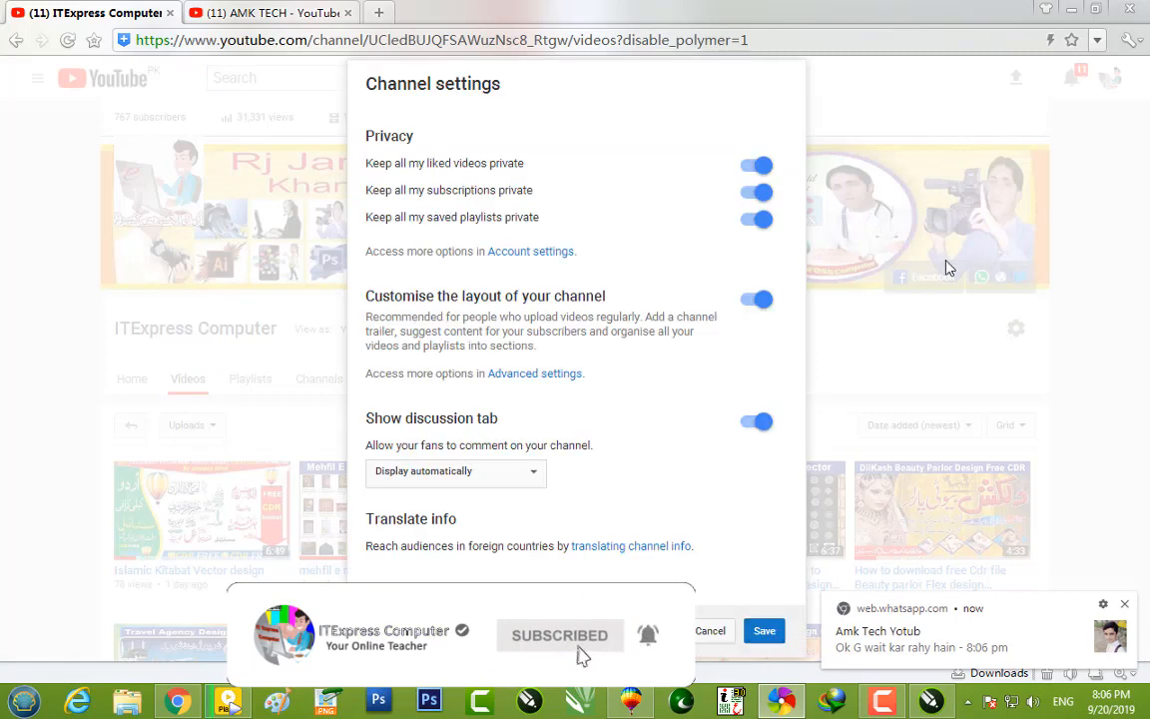
pyautogui.click(765, 633)
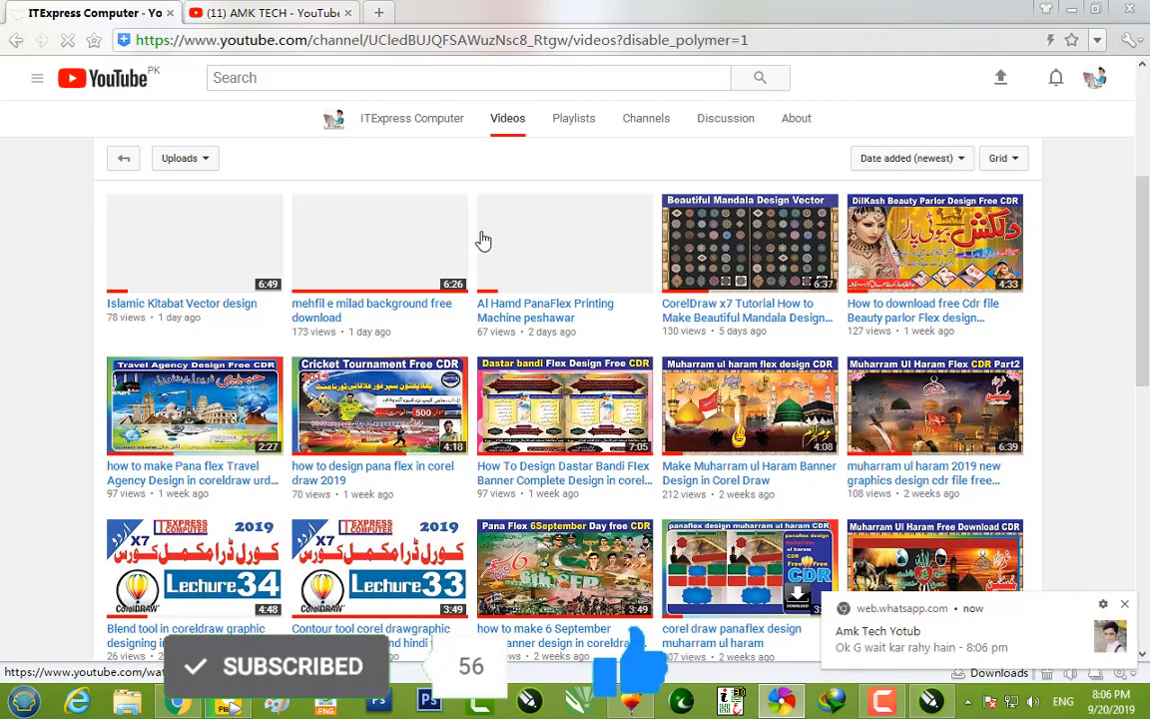
# Step: Look through the ITExpress Computer channel's uploaded videos
pyautogui.scroll(-1, 662, 248)
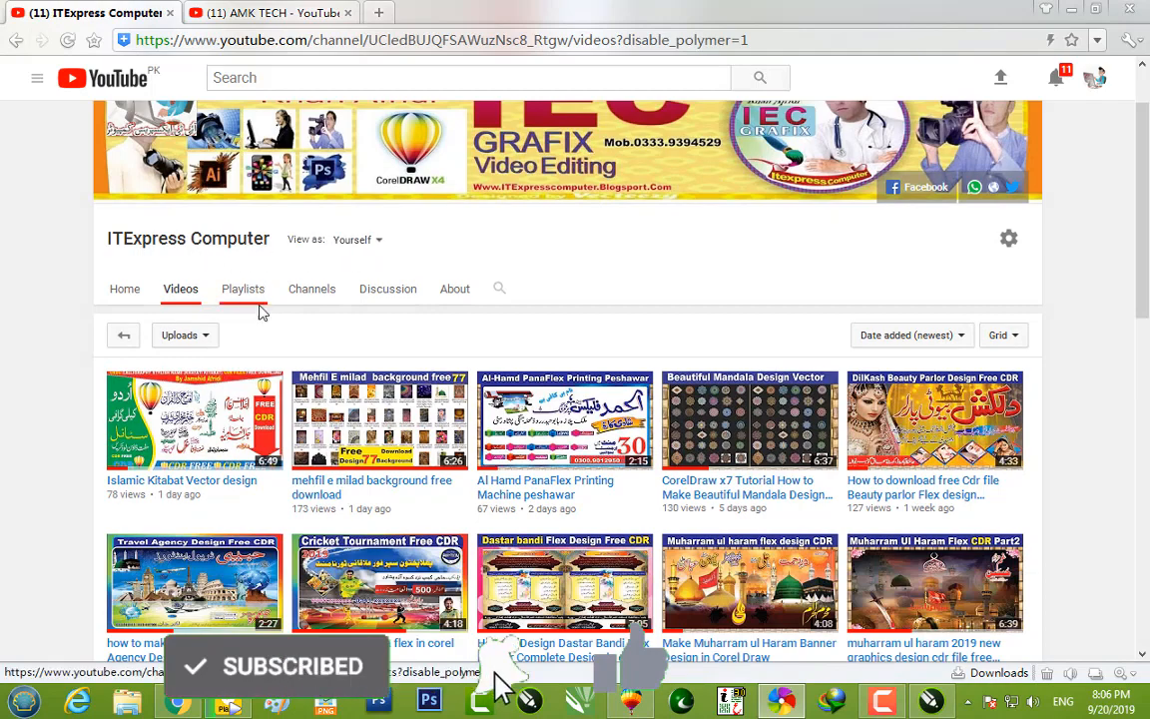
pyautogui.scroll(-2, 260, 308)
pyautogui.scroll(-5, 602, 319)
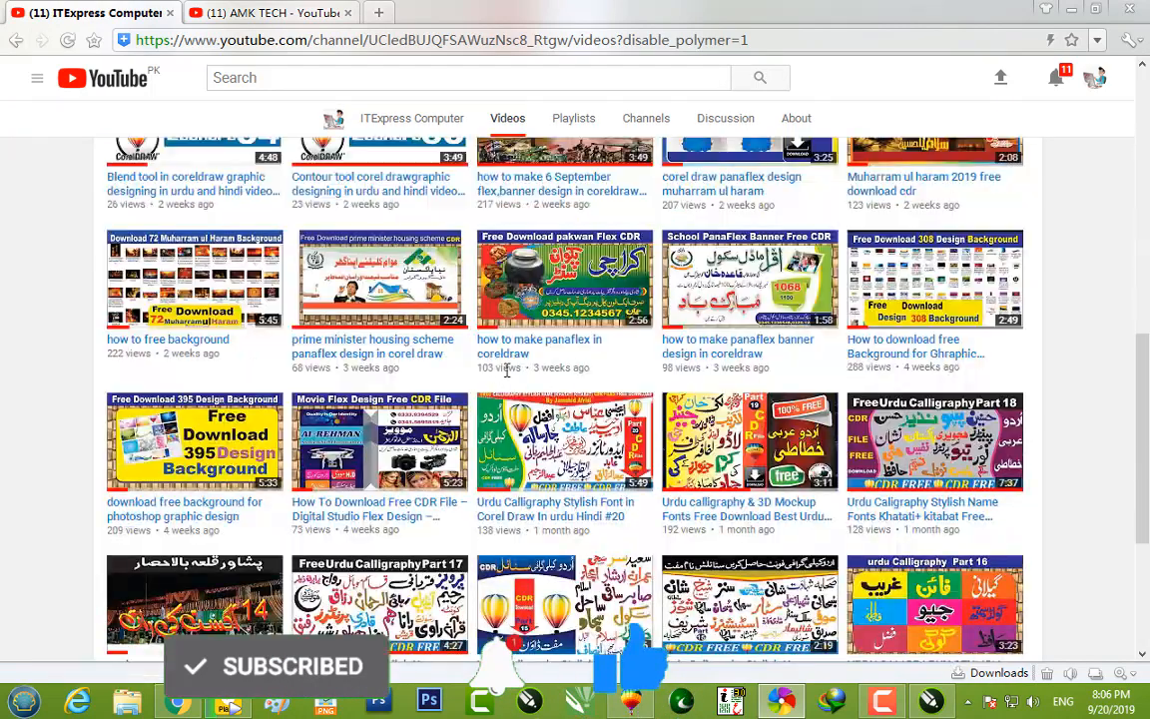
pyautogui.scroll(1, 506, 367)
# Step: Switch to CorelDRAW 2019 and examine the finished milad banner on the page up close
pyautogui.click(1071, 12)
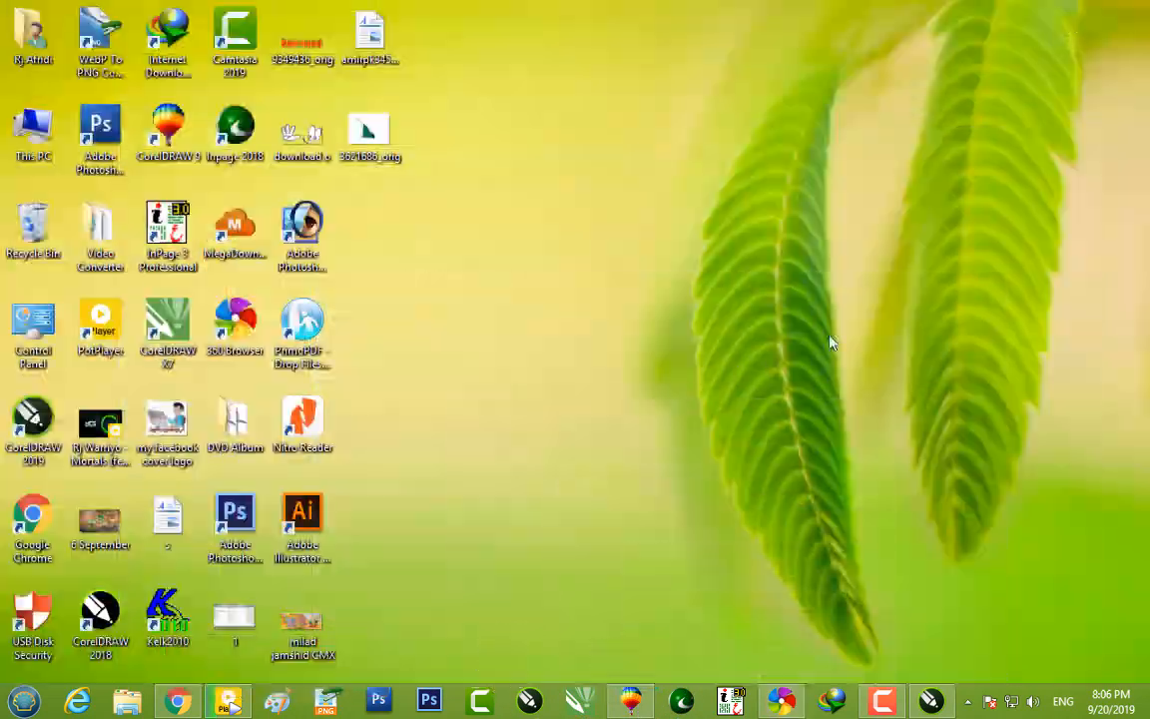
pyautogui.click(931, 699)
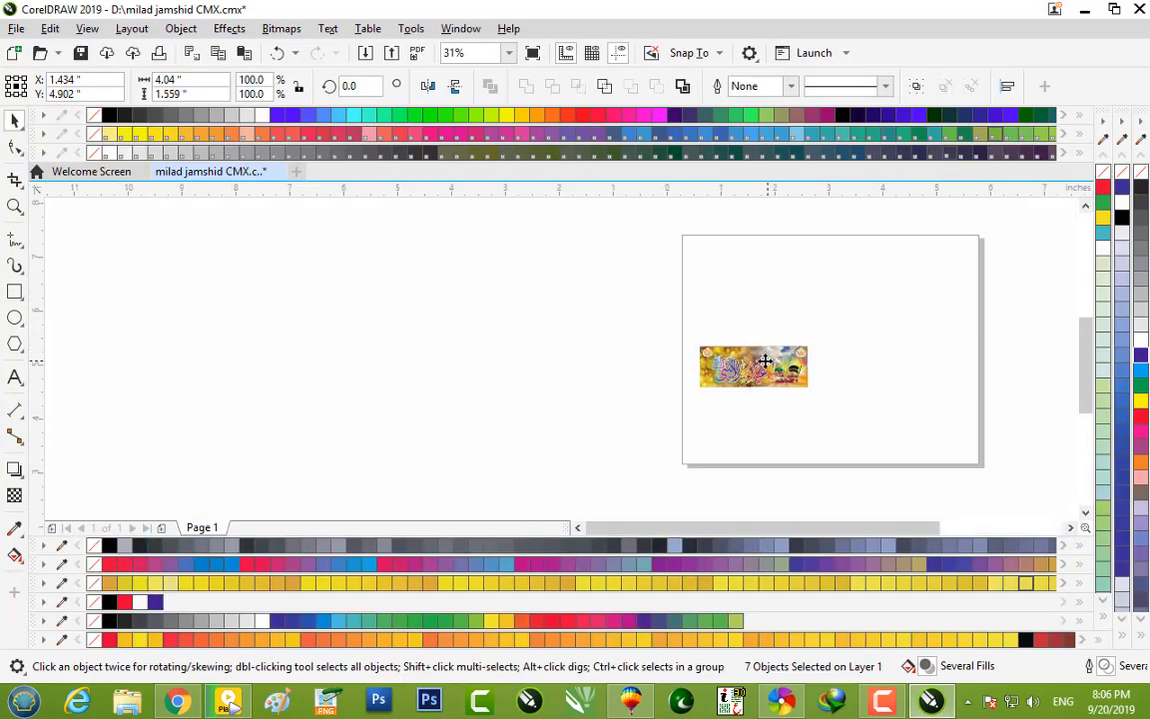
pyautogui.scroll(2, 787, 352)
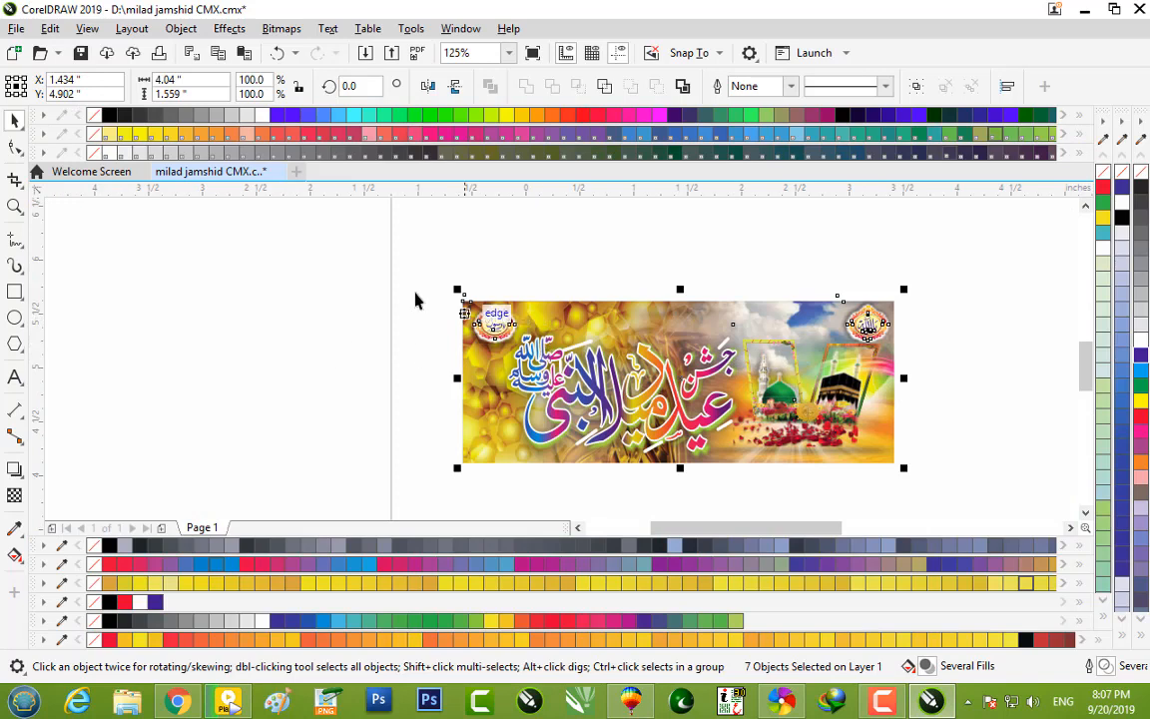
pyautogui.scroll(1, 813, 380)
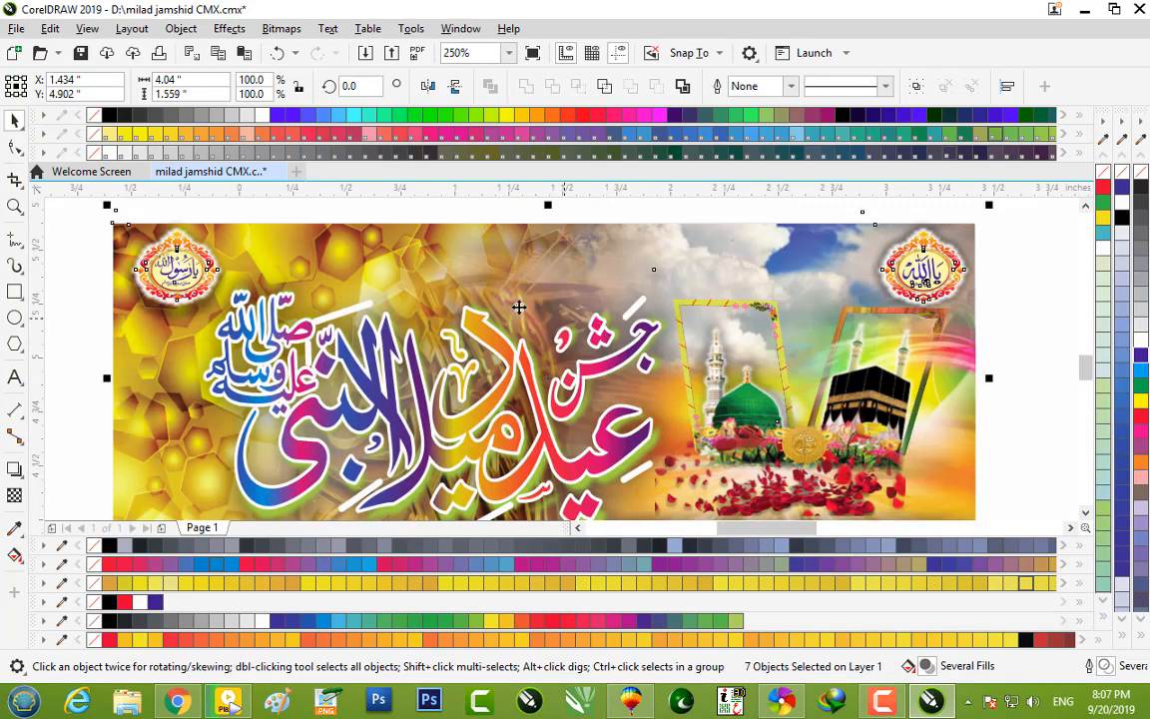
pyautogui.scroll(-1, 519, 305)
pyautogui.click(516, 303)
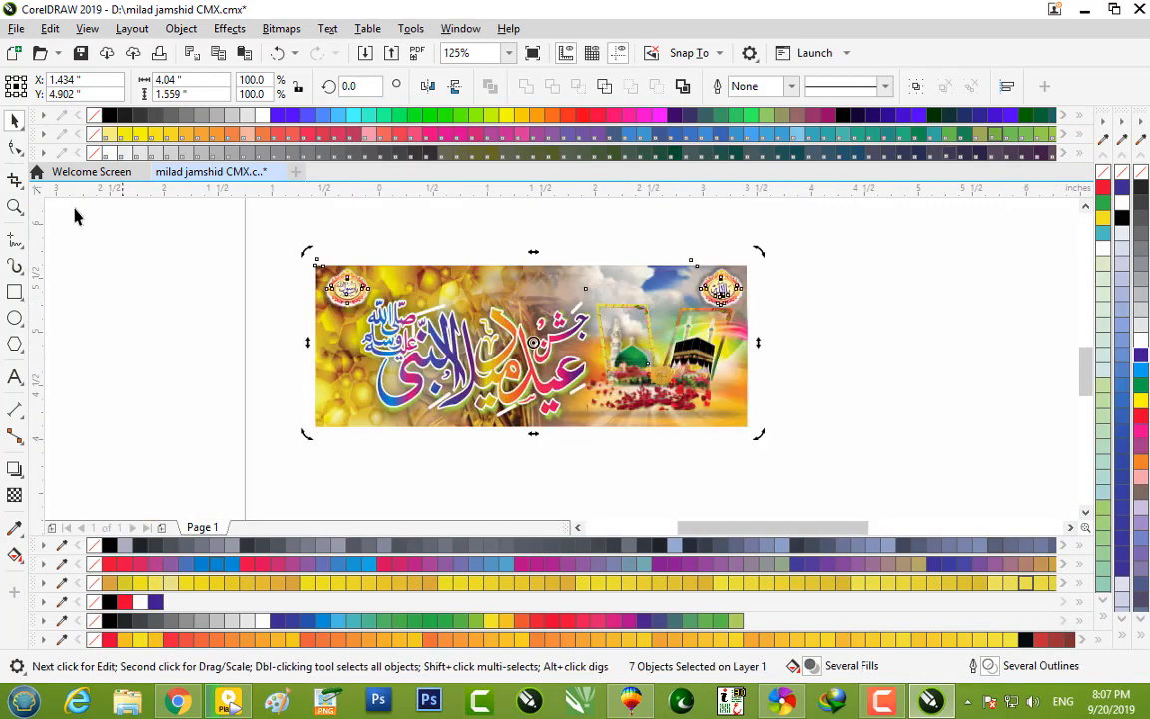
# Step: Select the banner's PowerClip rectangle and open its contents for editing
pyautogui.click(288, 277)
pyautogui.click(465, 271)
pyautogui.click(77, 218)
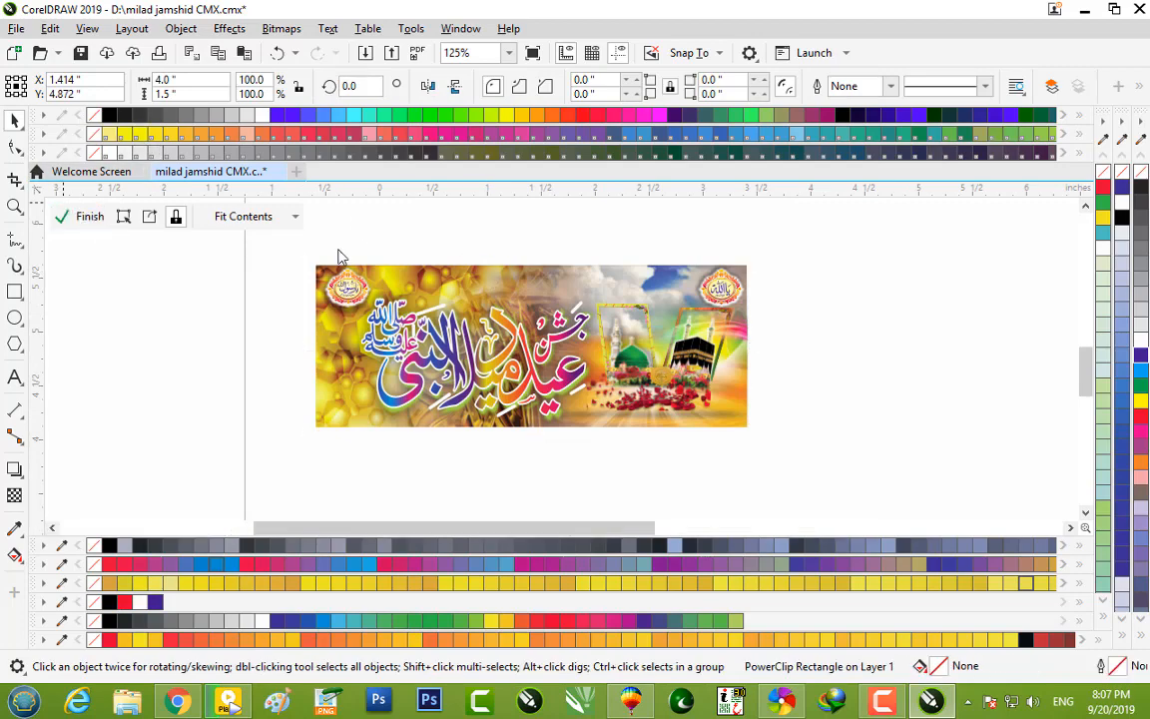
pyautogui.click(497, 309)
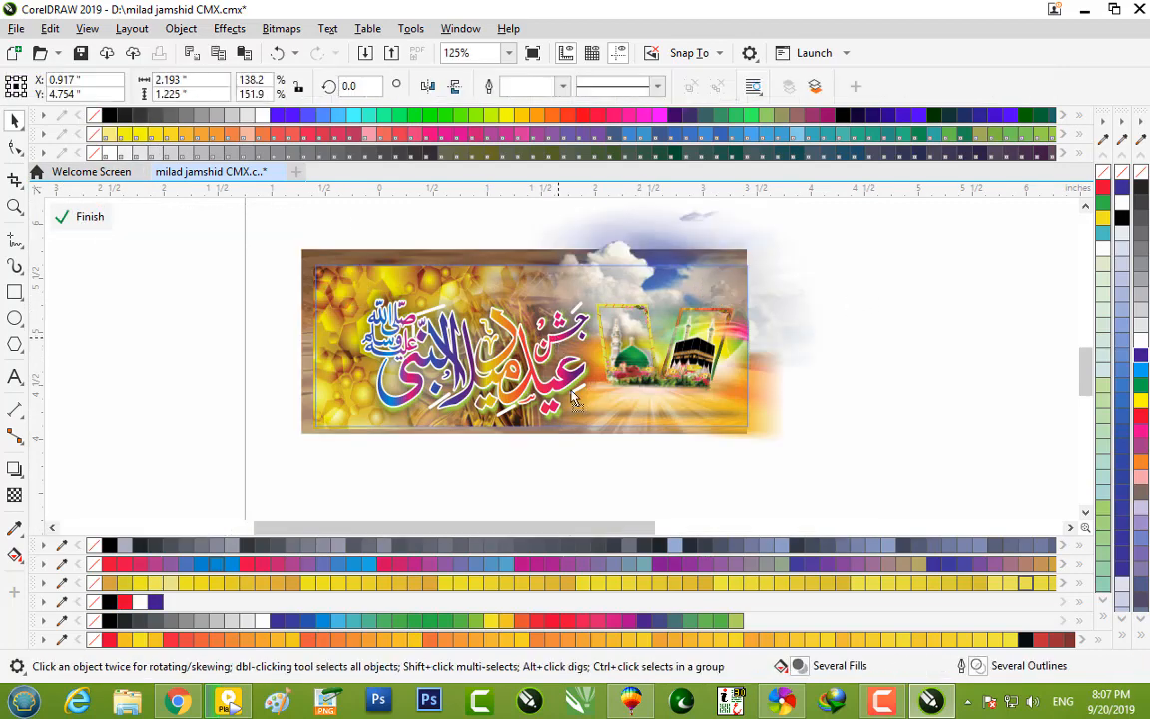
# Step: Move the calligraphy title, the flower strip, the green dome image and the Kaaba image out of the banner background
pyautogui.moveTo(613, 371); pyautogui.dragTo(583, 471)
pyautogui.moveTo(569, 333); pyautogui.dragTo(735, 444)
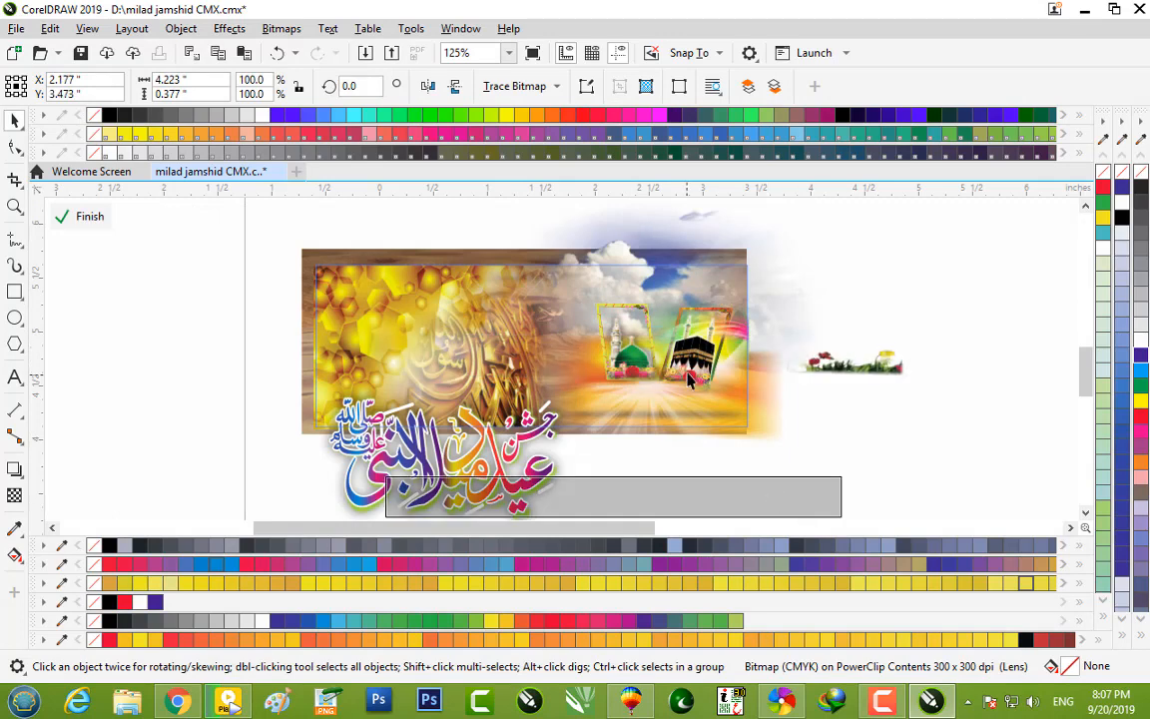
pyautogui.moveTo(620, 327); pyautogui.dragTo(763, 304)
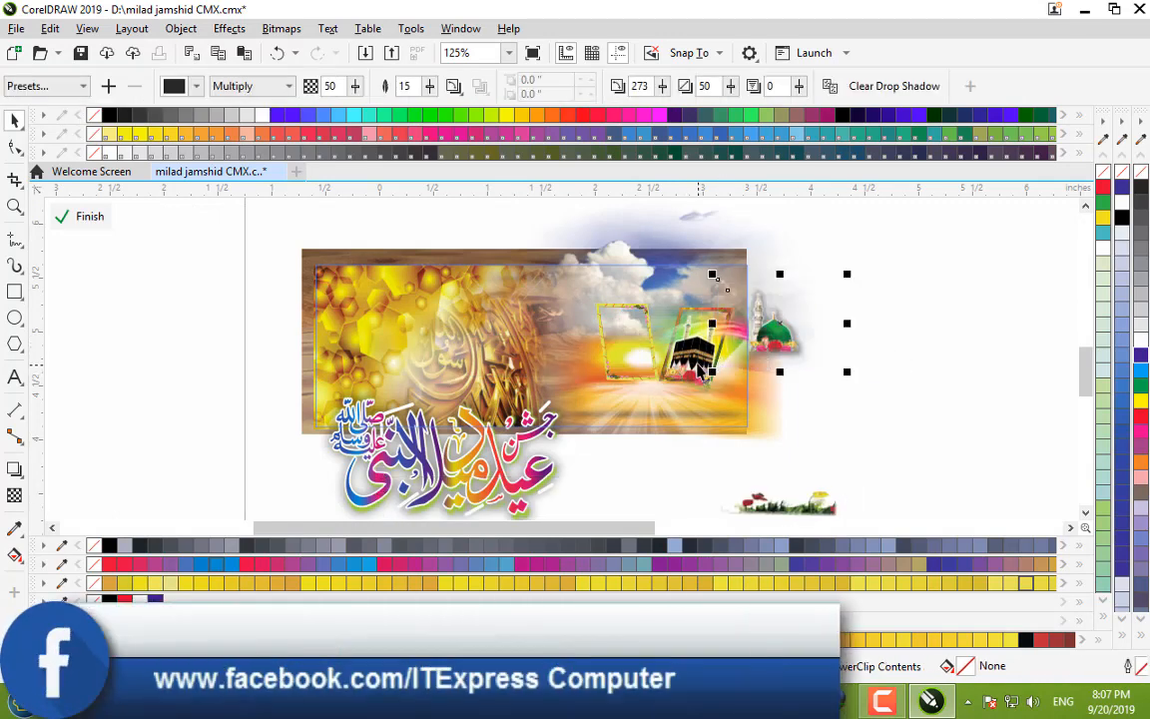
pyautogui.moveTo(699, 371); pyautogui.dragTo(584, 477)
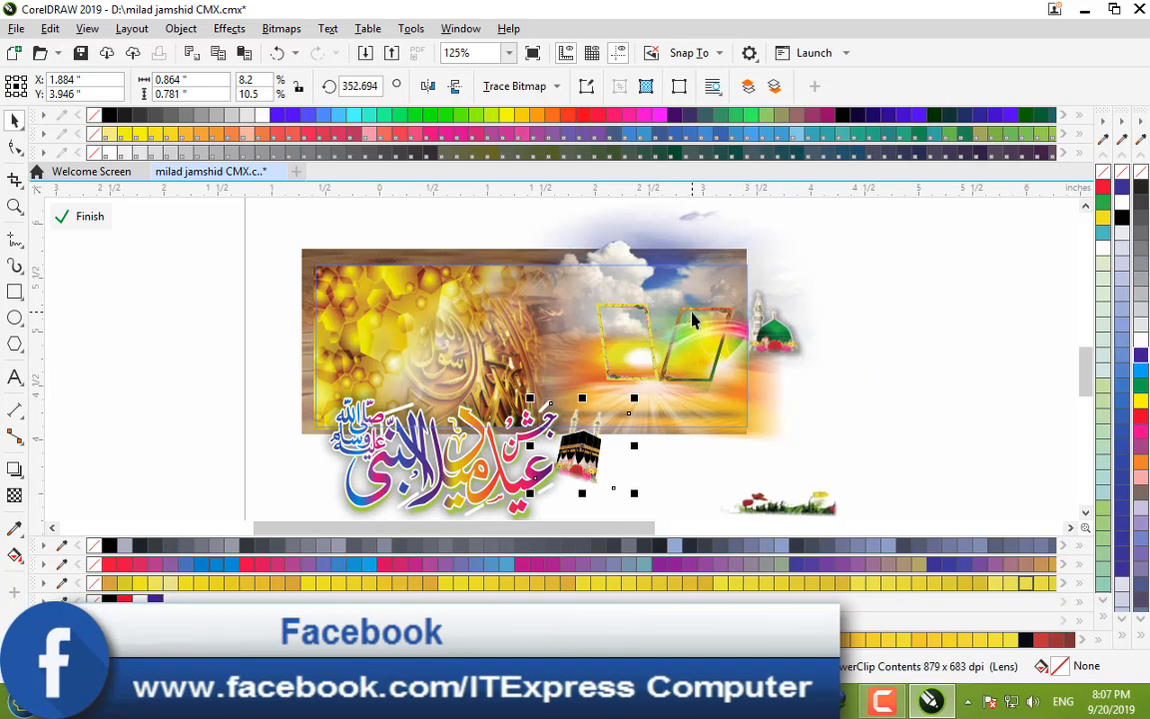
# Step: Try moving the rainbow light streak off the banner and undo that move
pyautogui.moveTo(694, 319); pyautogui.dragTo(894, 308)
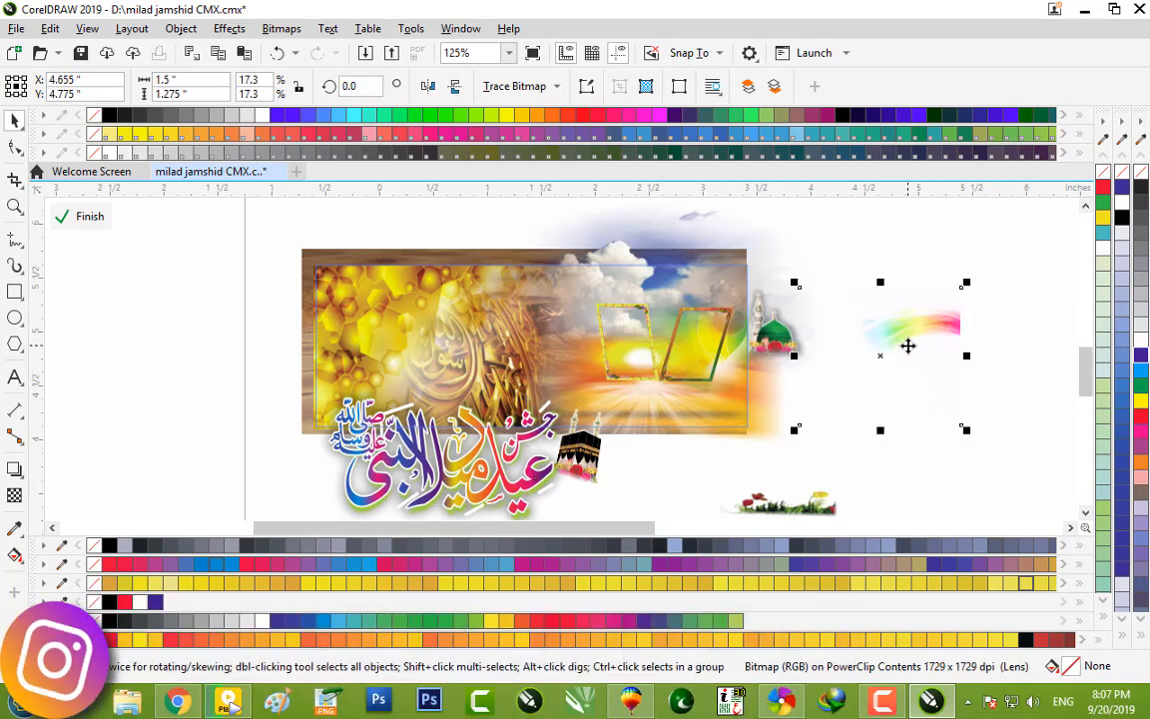
pyautogui.moveTo(908, 345); pyautogui.dragTo(907, 345)
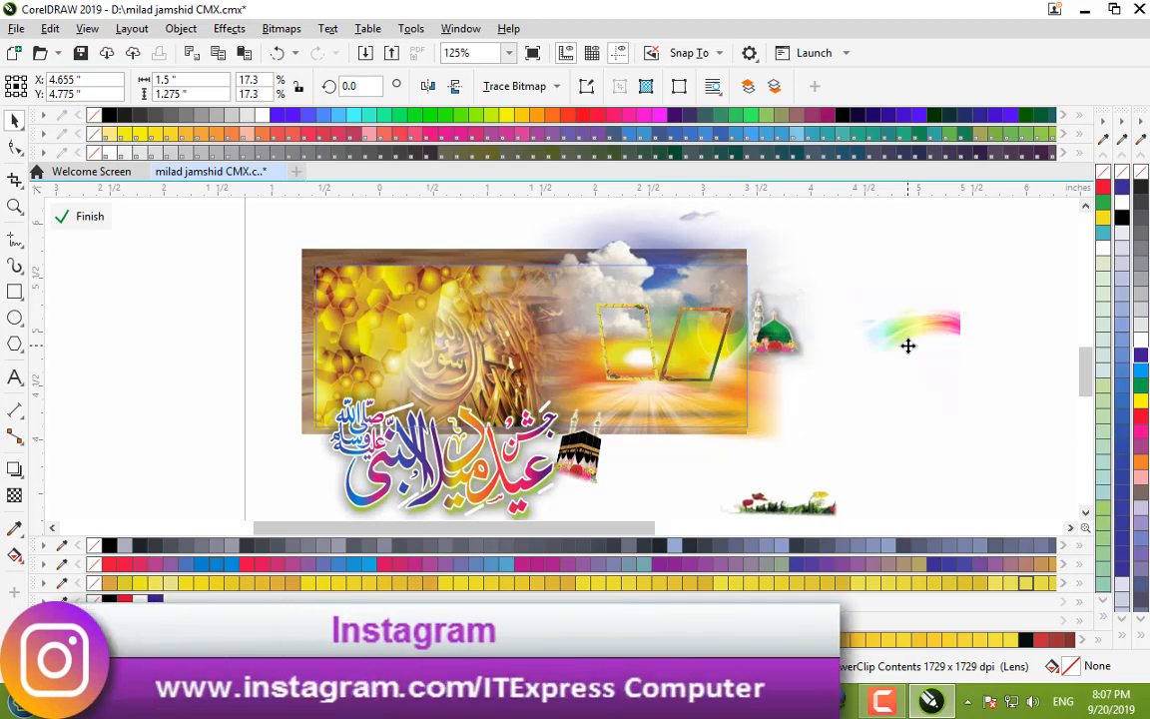
pyautogui.hotkey('ctrl', 'z')
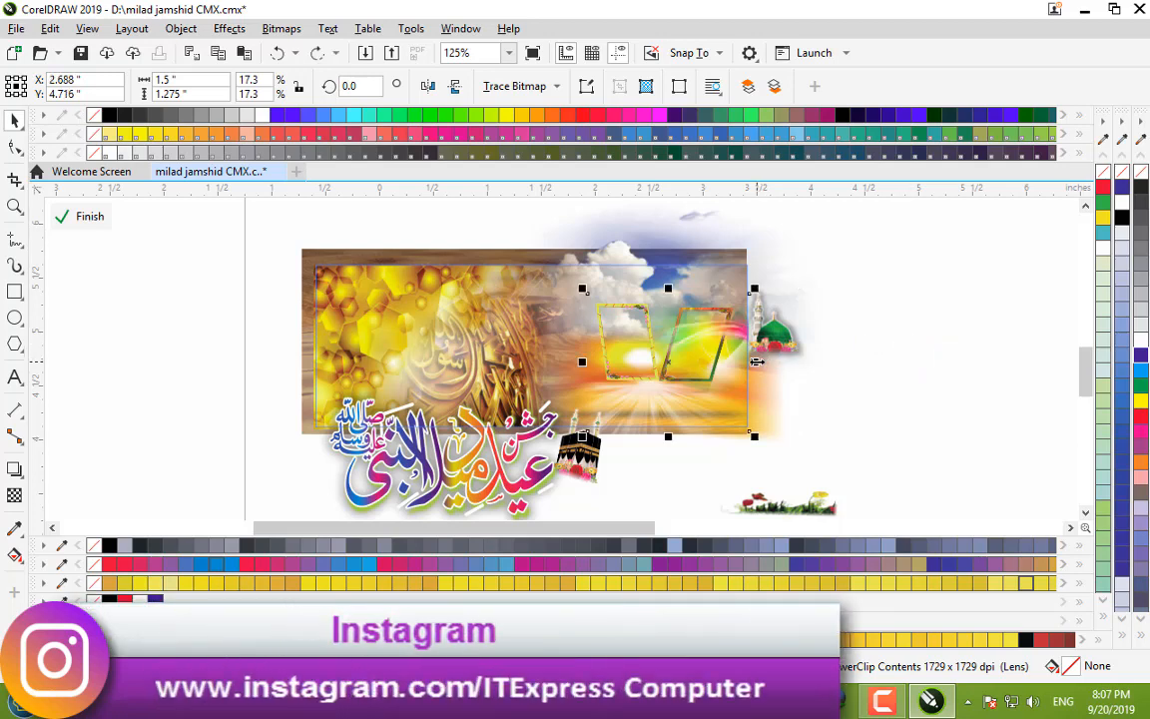
# Step: Create a horizontally mirrored copy of the rainbow light streak and place it over the left photo frame
pyautogui.moveTo(757, 362); pyautogui.dragTo(588, 351)
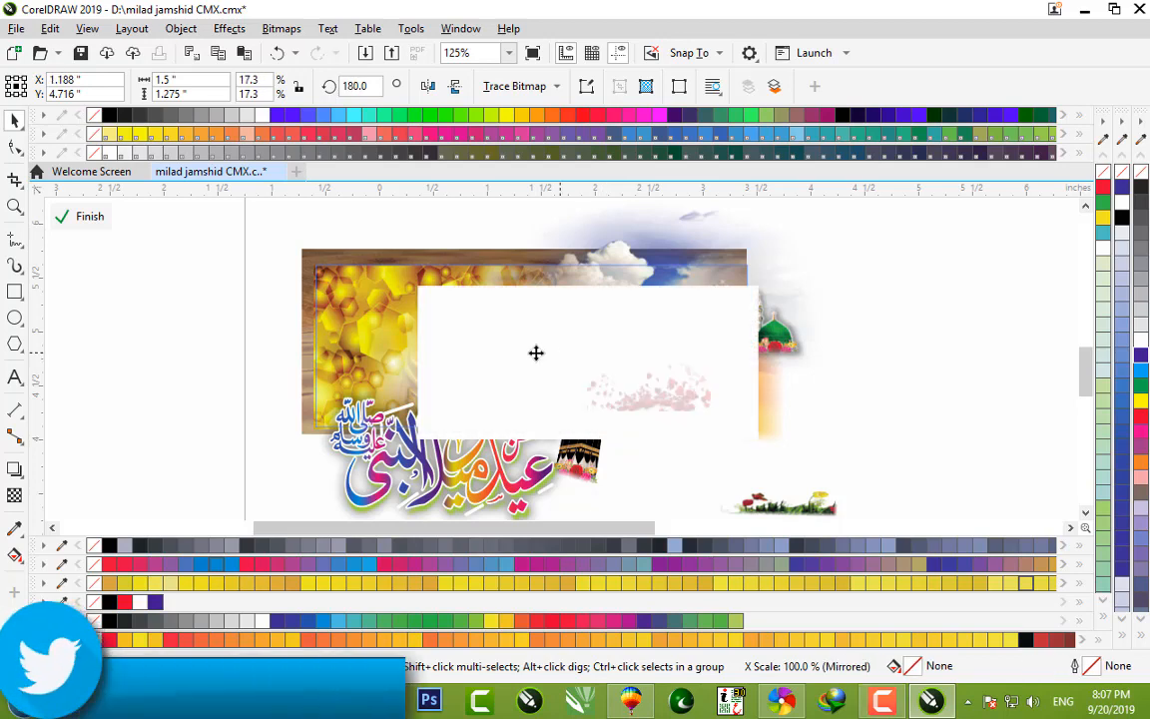
pyautogui.moveTo(482, 313); pyautogui.dragTo(613, 336)
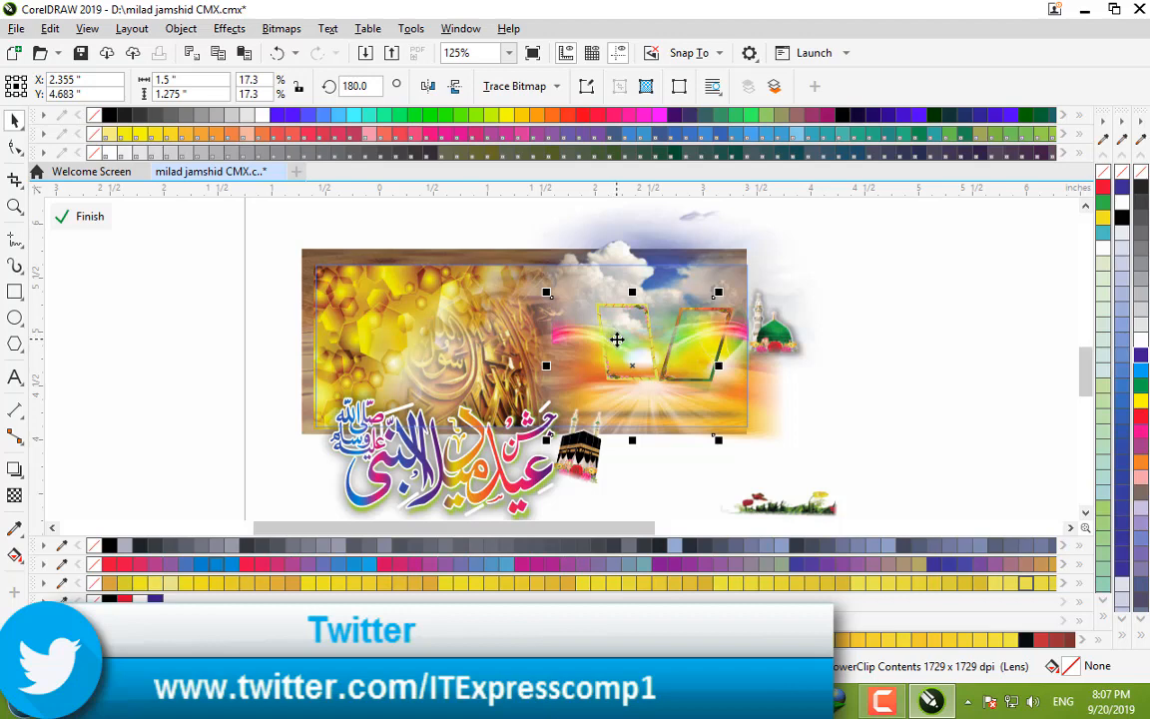
# Step: Fade the outer end of the mirrored rainbow streak with a short linear transparency and finish editing the PowerClip
pyautogui.click(14, 495)
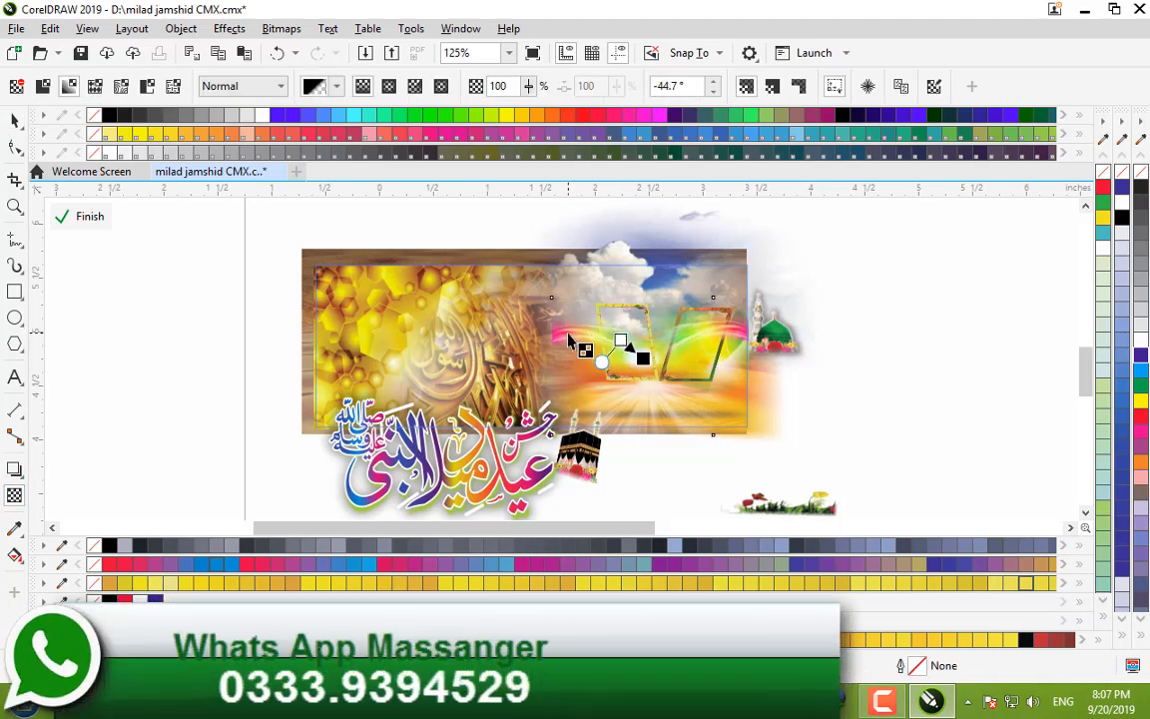
pyautogui.moveTo(568, 333); pyautogui.dragTo(536, 334)
pyautogui.scroll(1, 573, 336)
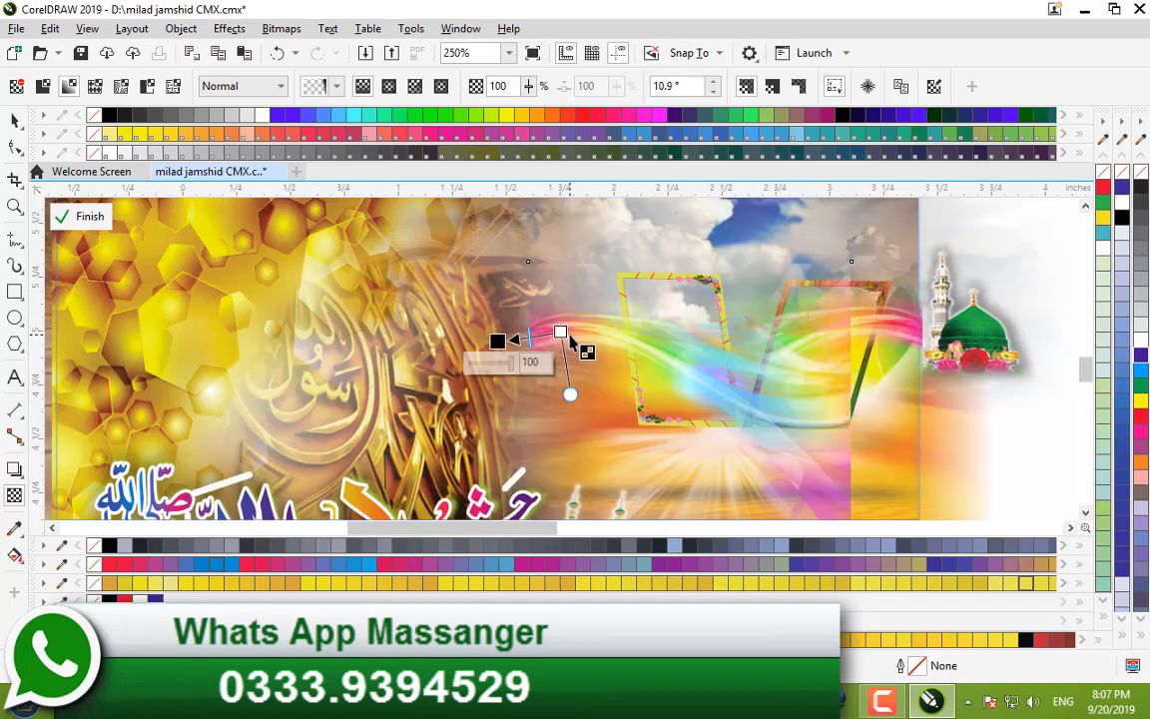
pyautogui.moveTo(561, 331); pyautogui.dragTo(596, 330)
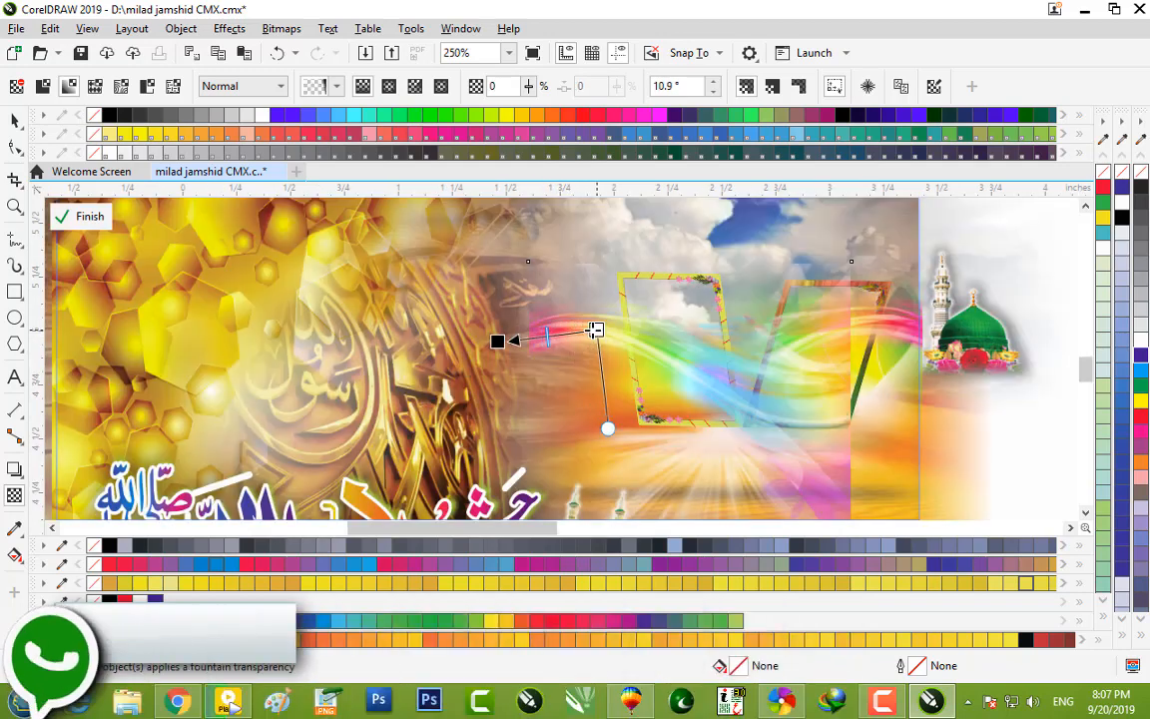
pyautogui.moveTo(497, 341); pyautogui.dragTo(546, 325)
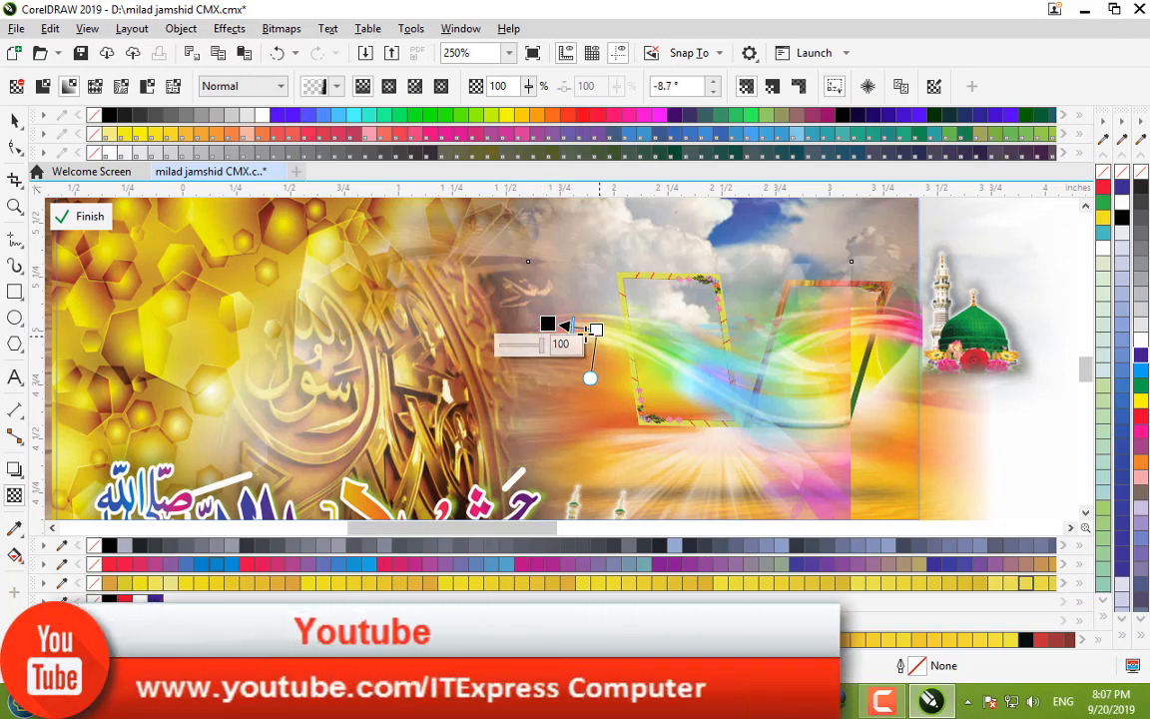
pyautogui.click(15, 120)
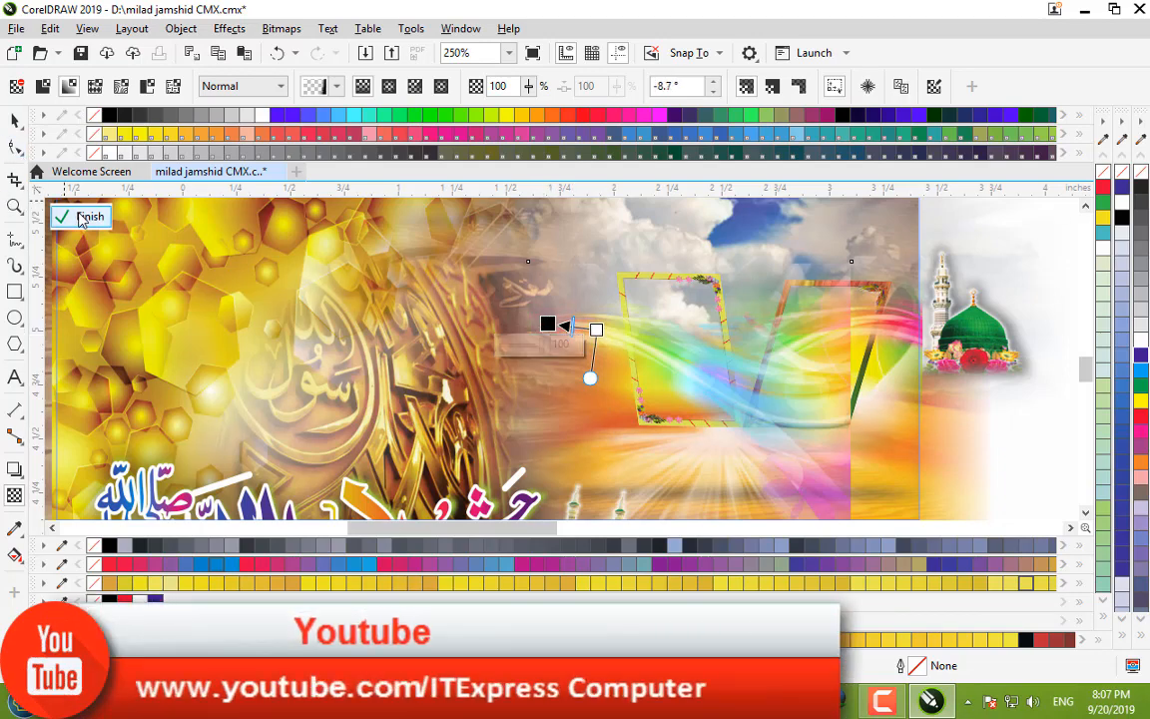
pyautogui.scroll(-5, 722, 322)
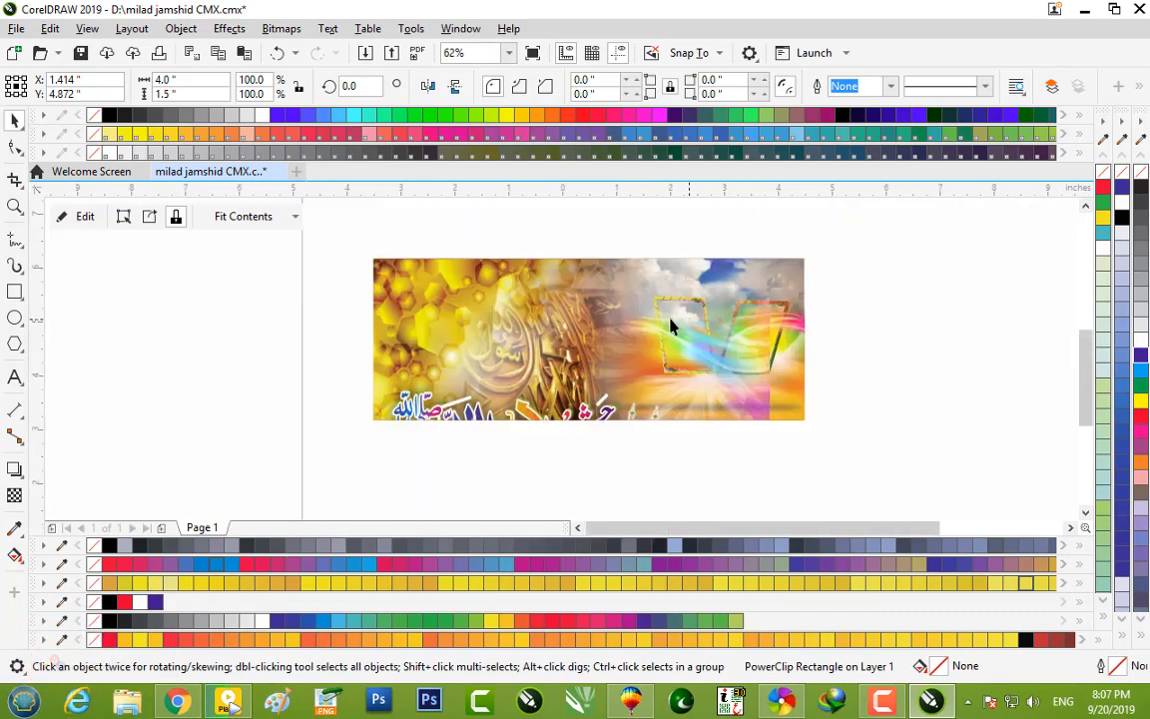
# Step: Reopen the banner's PowerClip and undo the mirrored rainbow streak and the moves of the title, flower strip, dome and Kaaba images
pyautogui.click(85, 217)
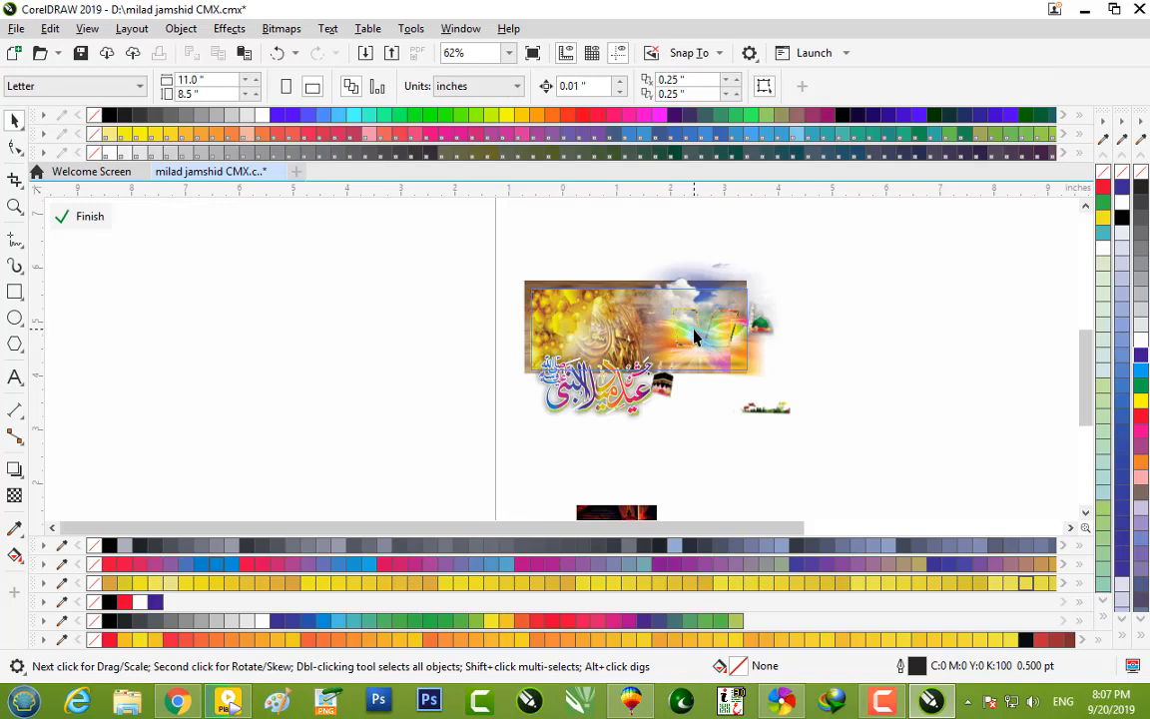
pyautogui.hotkey('ctrl', 'z')
pyautogui.hotkey('ctrl', 'z')
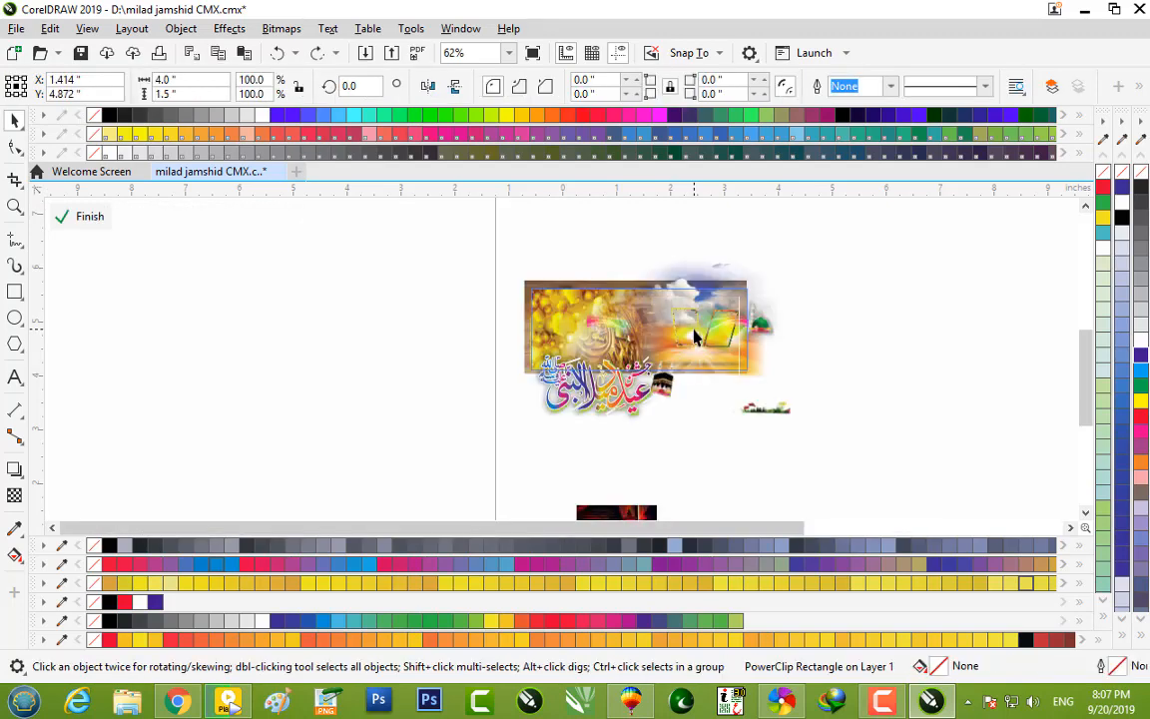
pyautogui.click(696, 337)
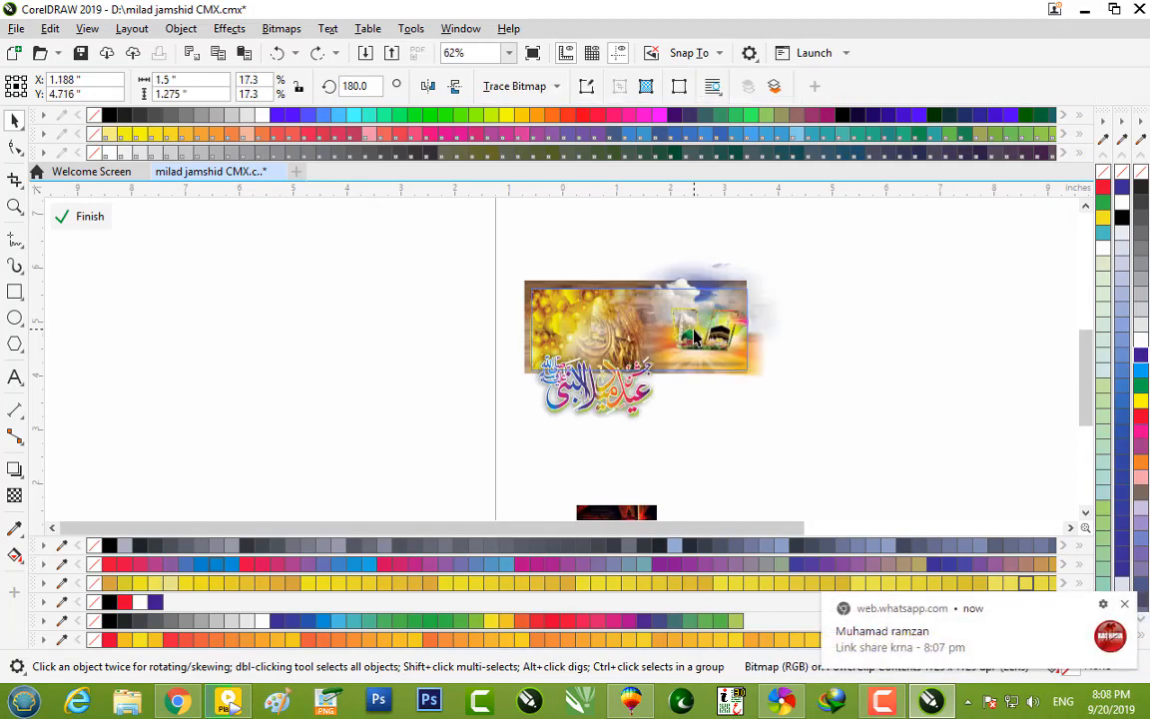
pyautogui.hotkey('ctrl', 'z')
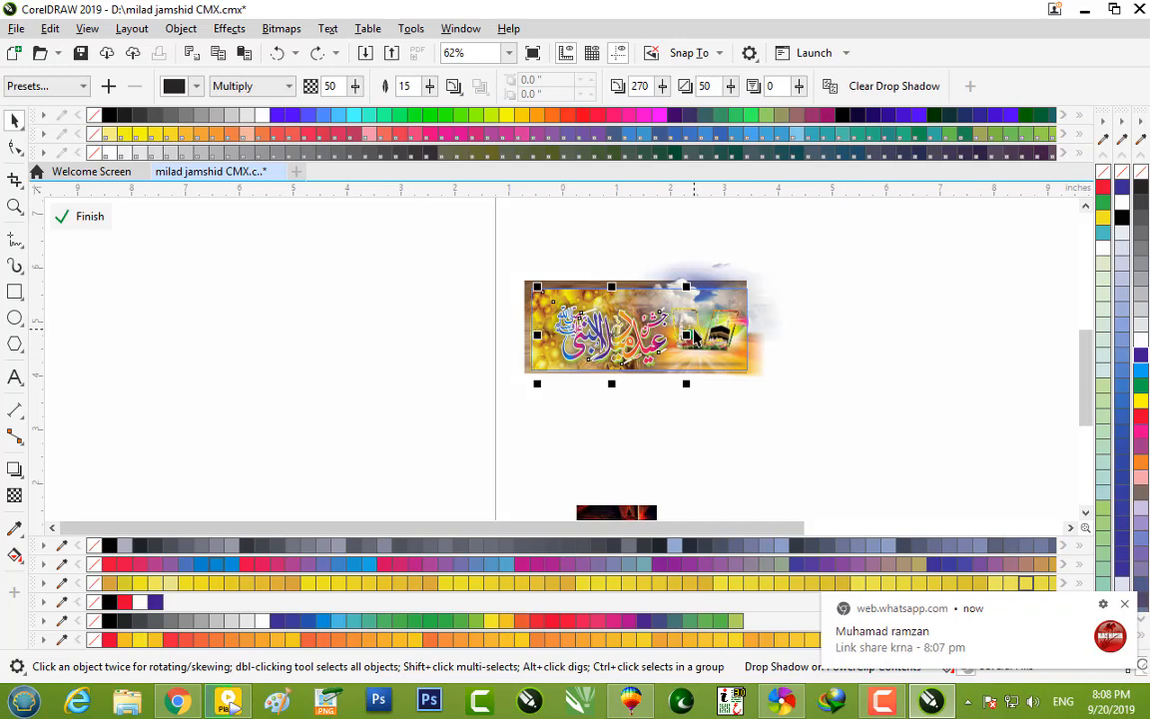
pyautogui.click(695, 337)
pyautogui.scroll(2, 735, 326)
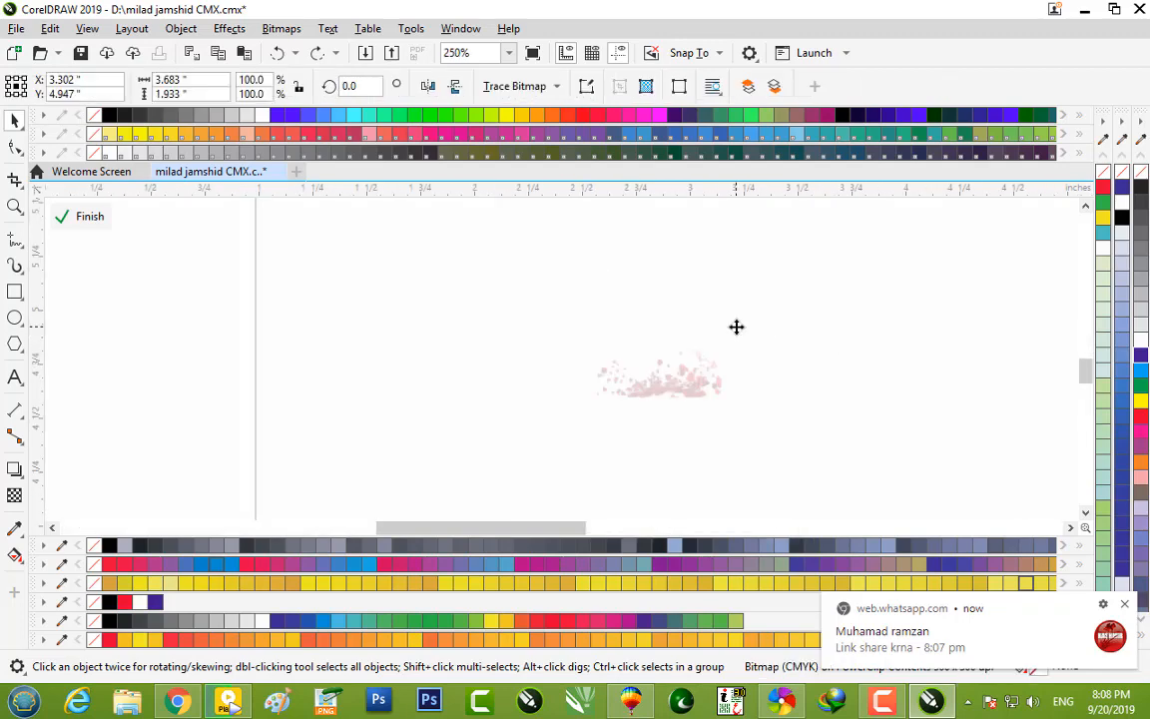
pyautogui.press('Escape')
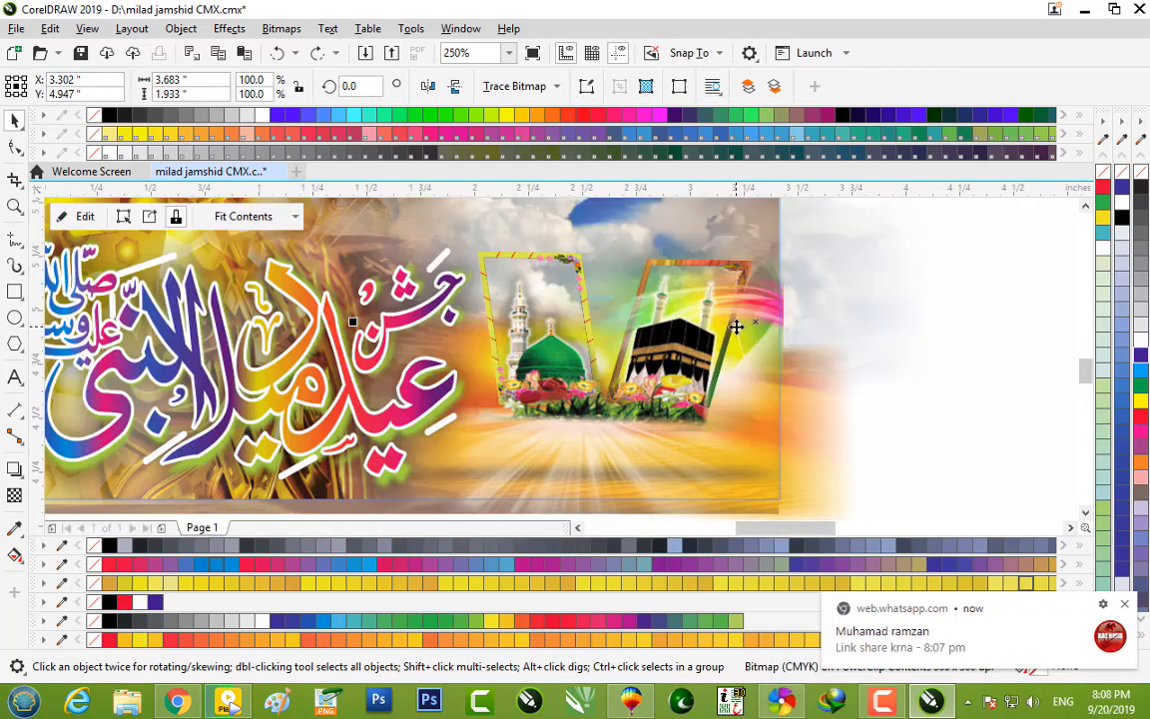
pyautogui.scroll(-2, 705, 320)
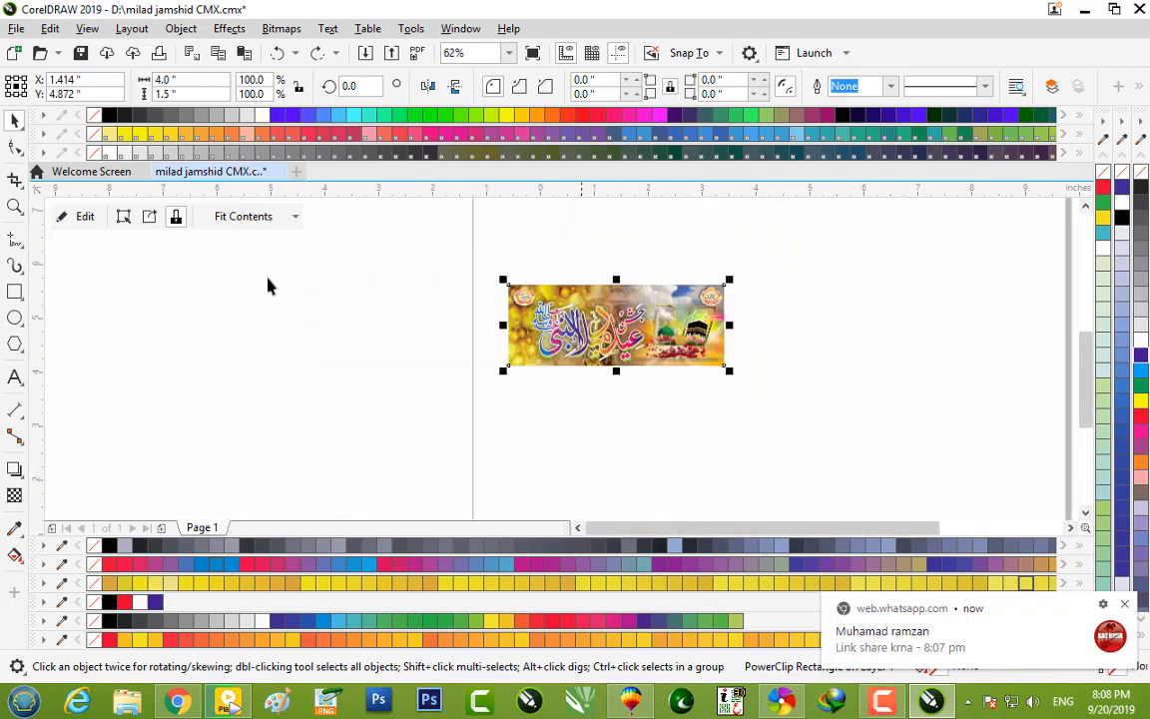
# Step: Edit the banner's PowerClip contents, try a mirrored copy of the Kaaba image beside the original, and undo it
pyautogui.click(80, 223)
pyautogui.click(799, 370)
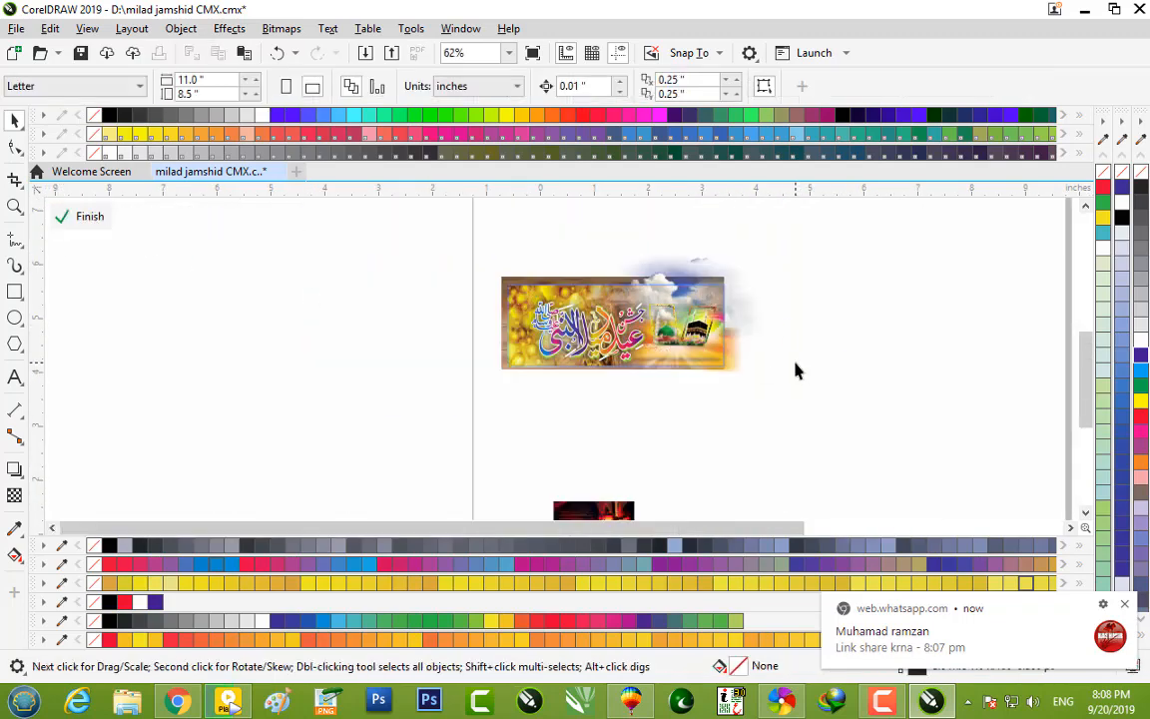
pyautogui.click(944, 357)
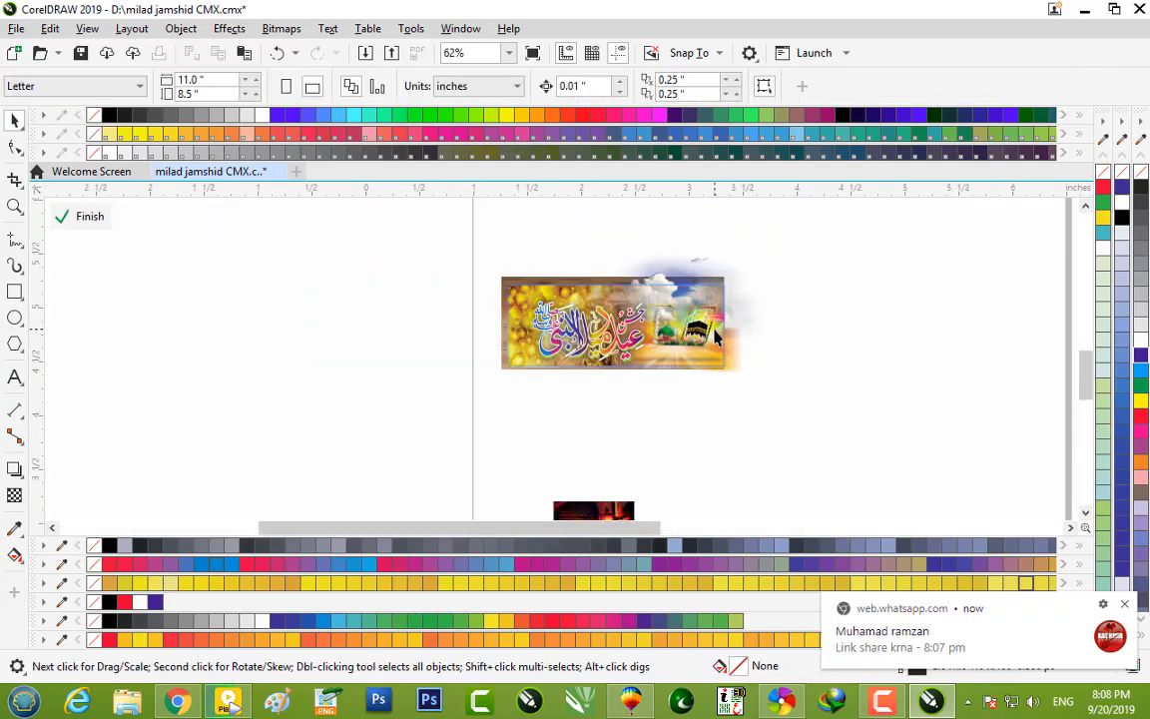
pyautogui.scroll(3, 714, 334)
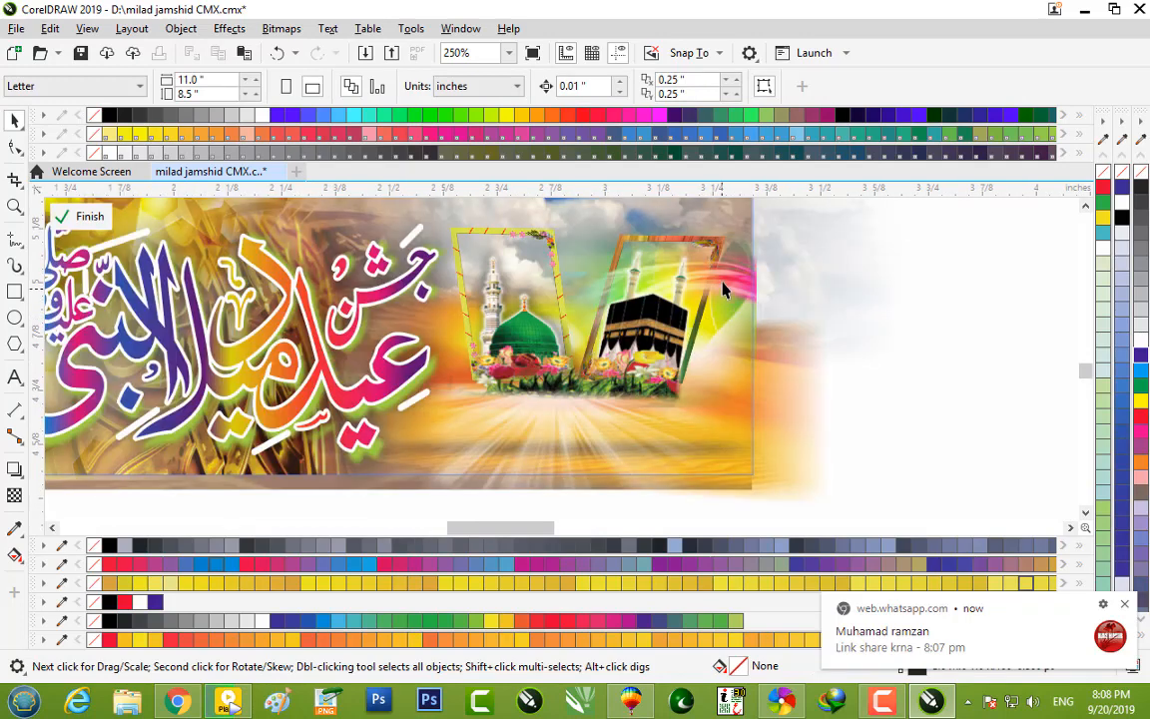
pyautogui.scroll(3, 719, 287)
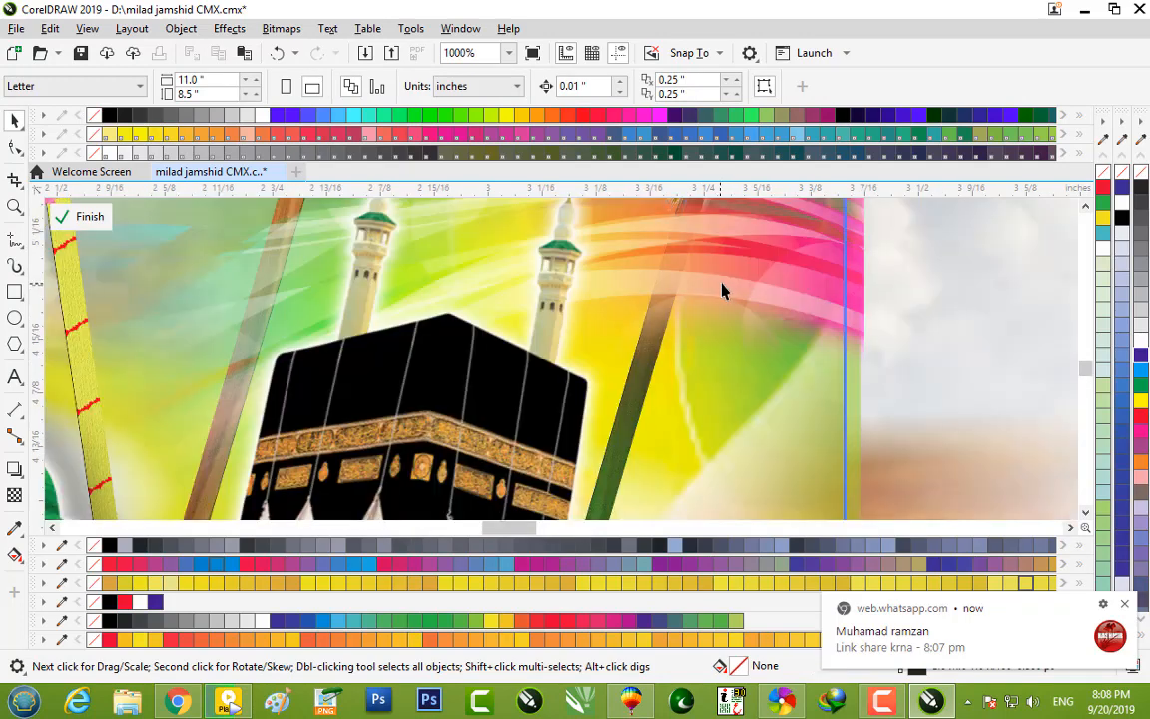
pyautogui.click(721, 285)
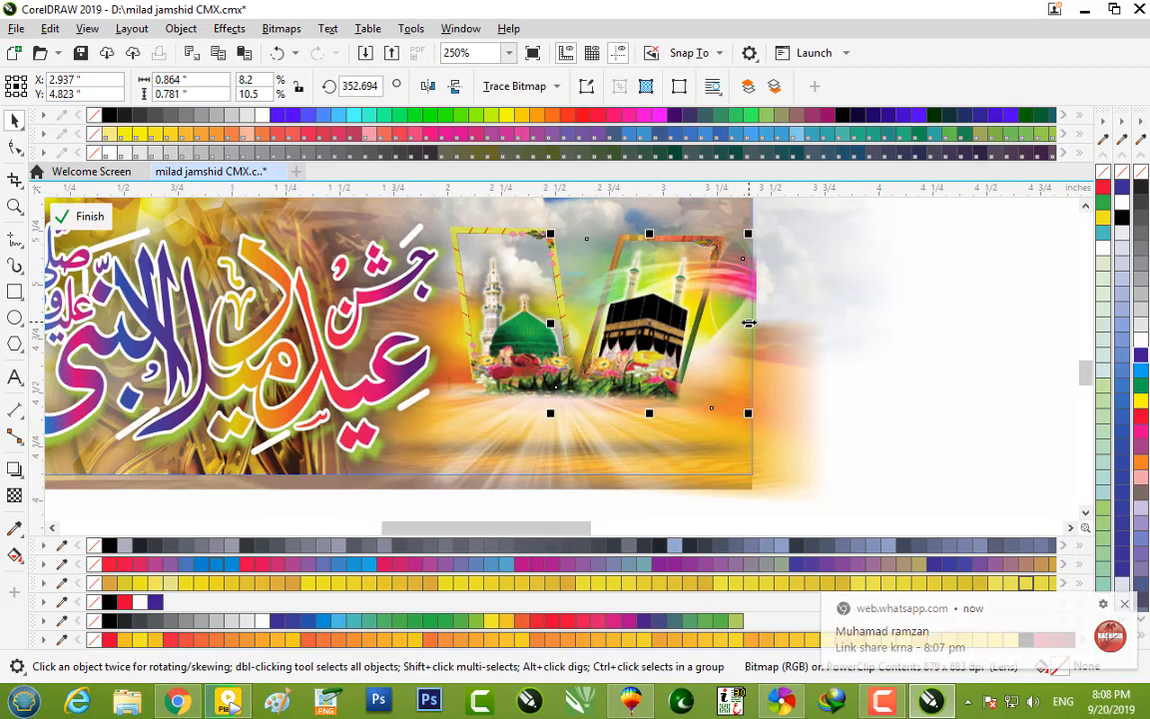
pyautogui.moveTo(749, 323); pyautogui.dragTo(496, 300)
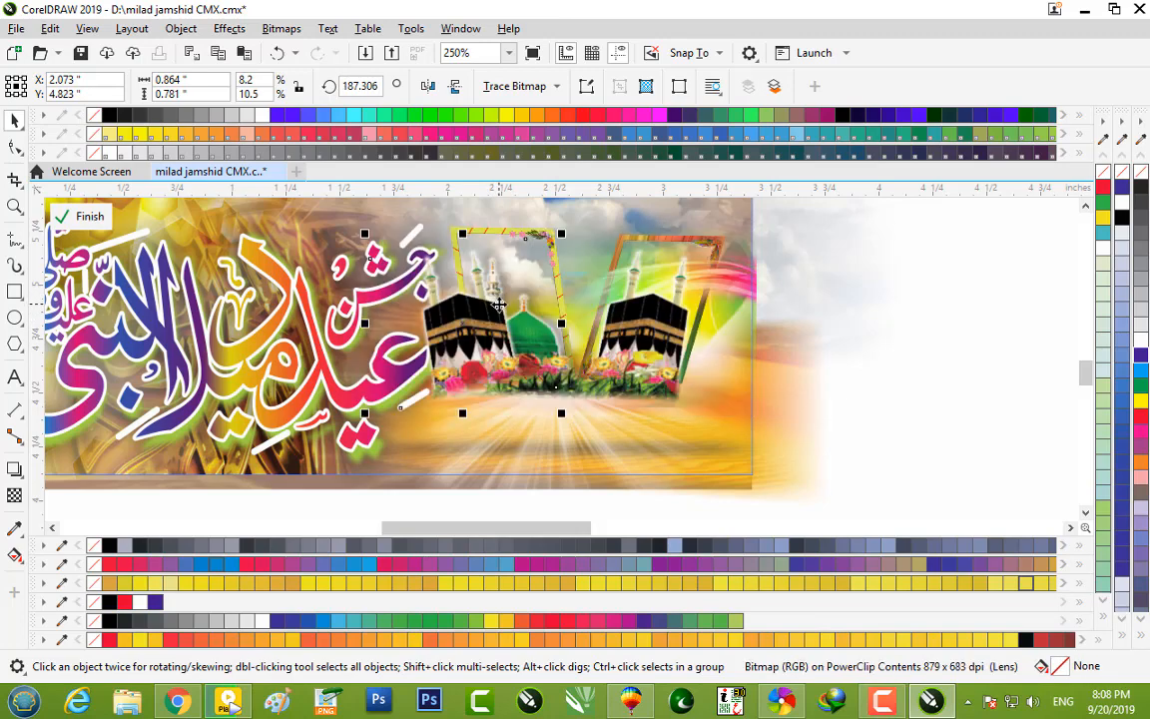
pyautogui.hotkey('ctrl', 'z')
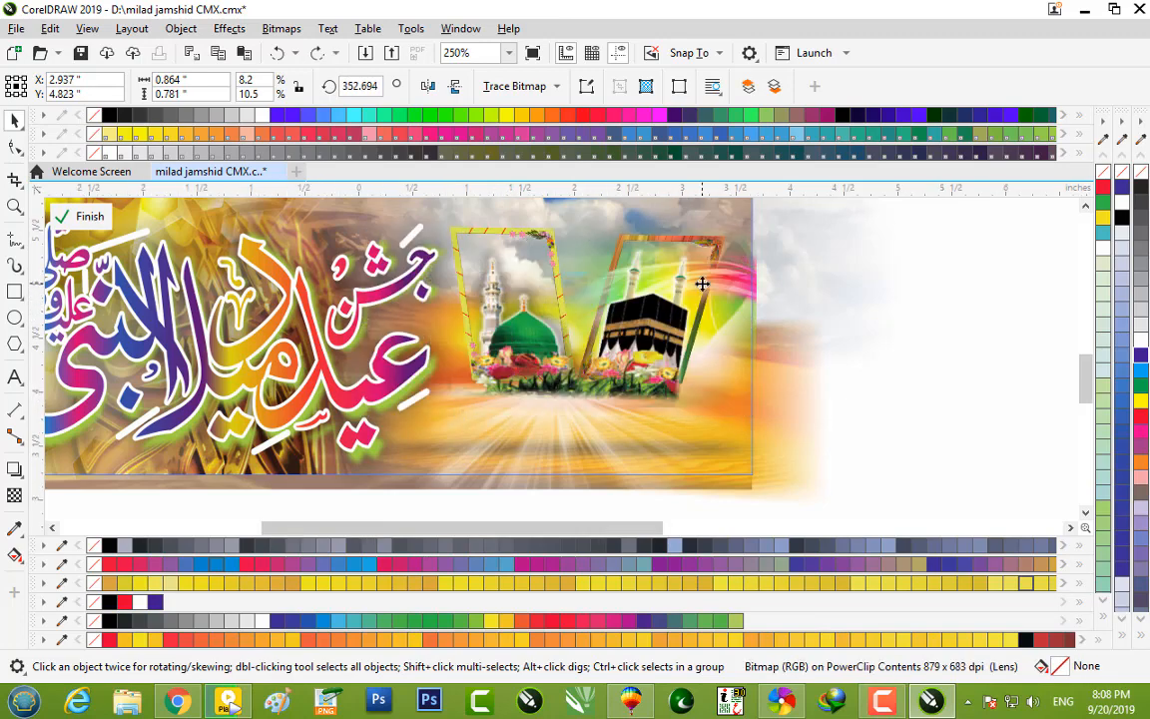
# Step: Try moving the cloudy sky image up off the banner, undo that move, and finish editing the PowerClip
pyautogui.scroll(-2, 702, 283)
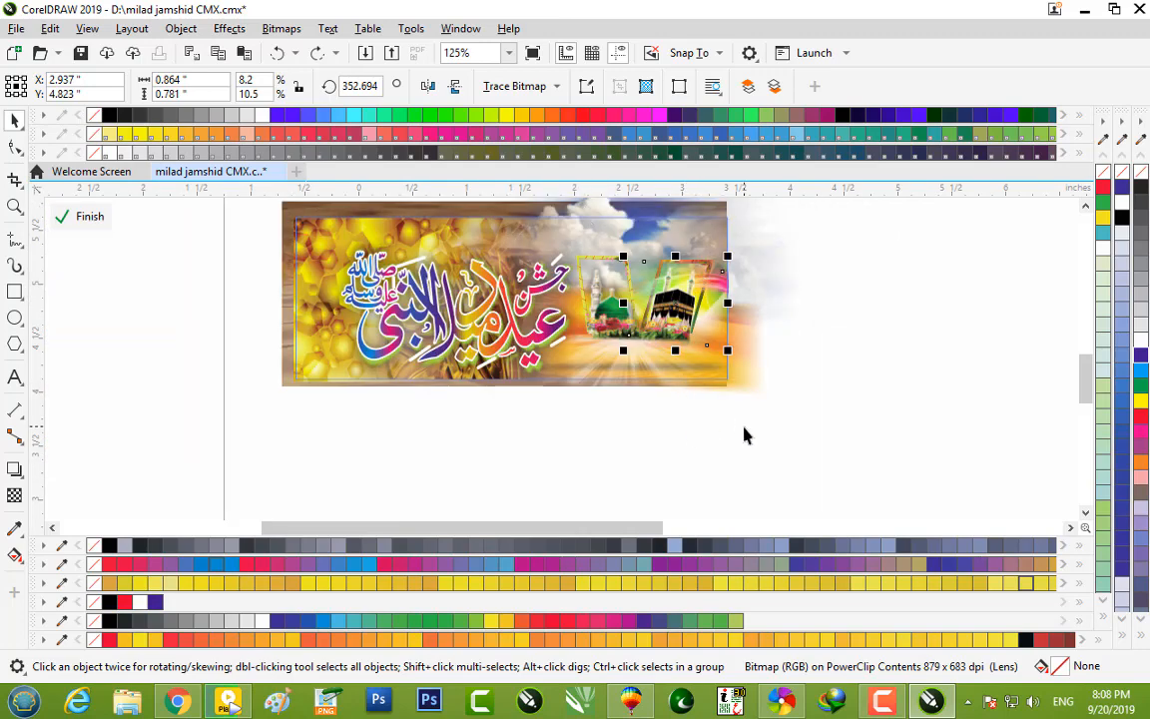
pyautogui.moveTo(744, 435)
pyautogui.mouseDown()
pyautogui.moveTo(608, 318)
pyautogui.moveTo(642, 352)
pyautogui.mouseUp()
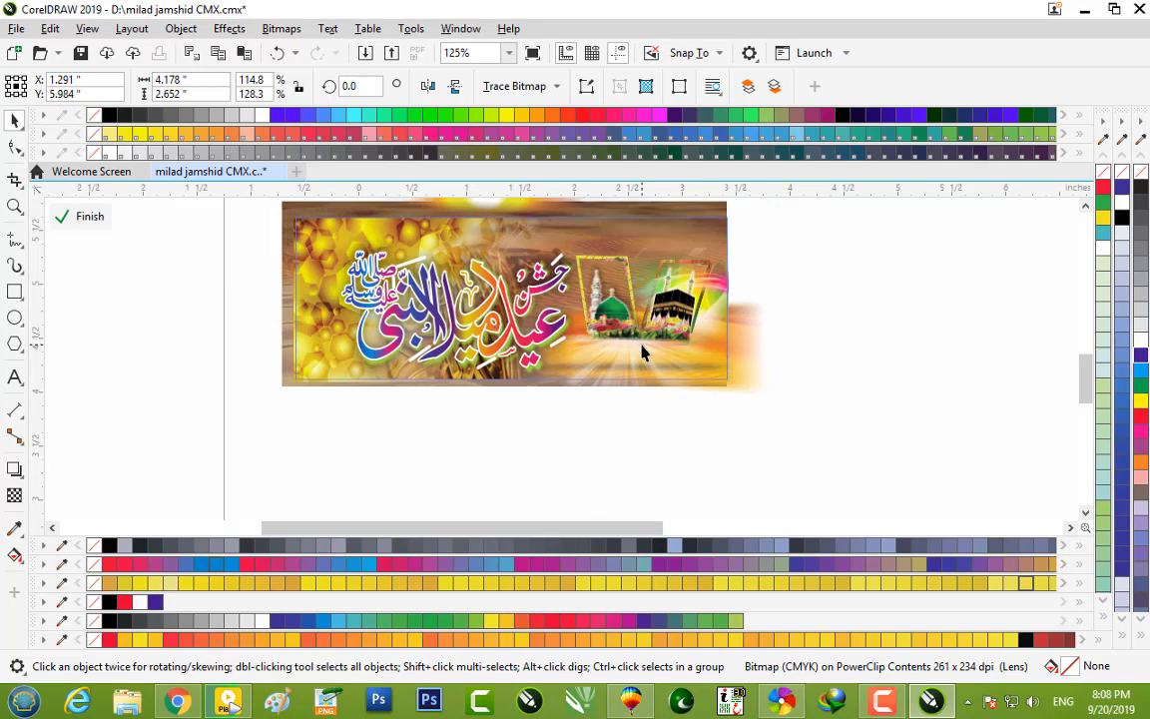
pyautogui.moveTo(777, 497); pyautogui.dragTo(552, 231)
pyautogui.moveTo(454, 252); pyautogui.dragTo(457, 255)
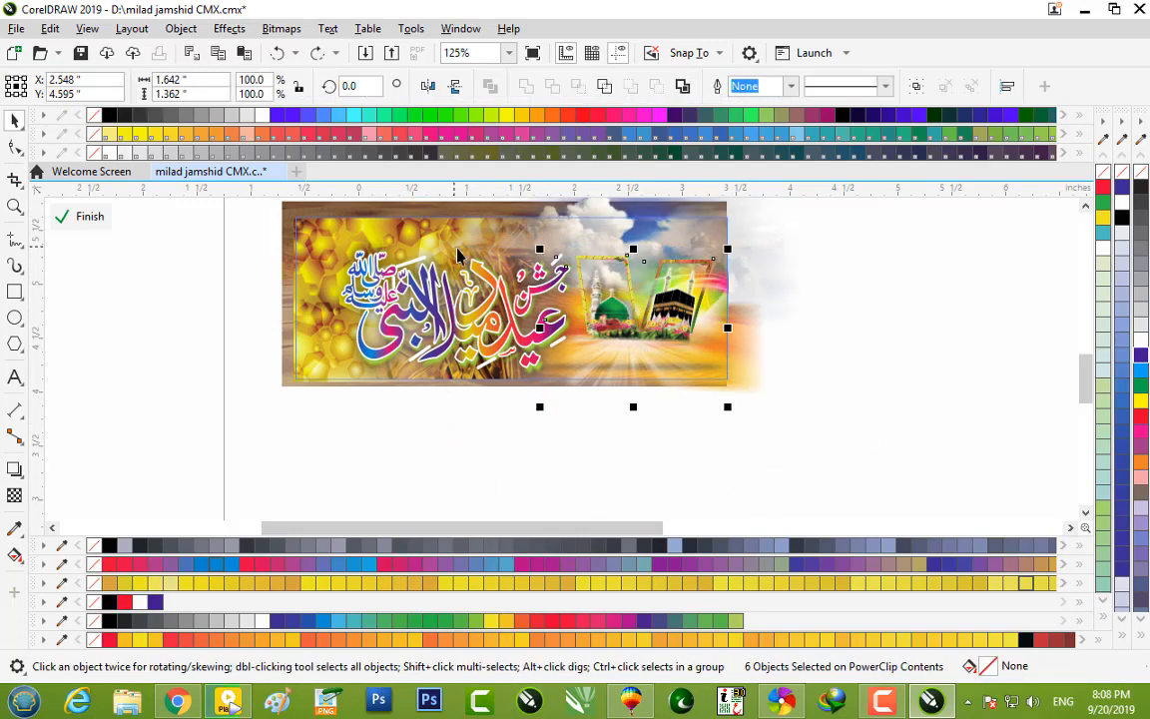
pyautogui.moveTo(499, 476); pyautogui.dragTo(718, 228)
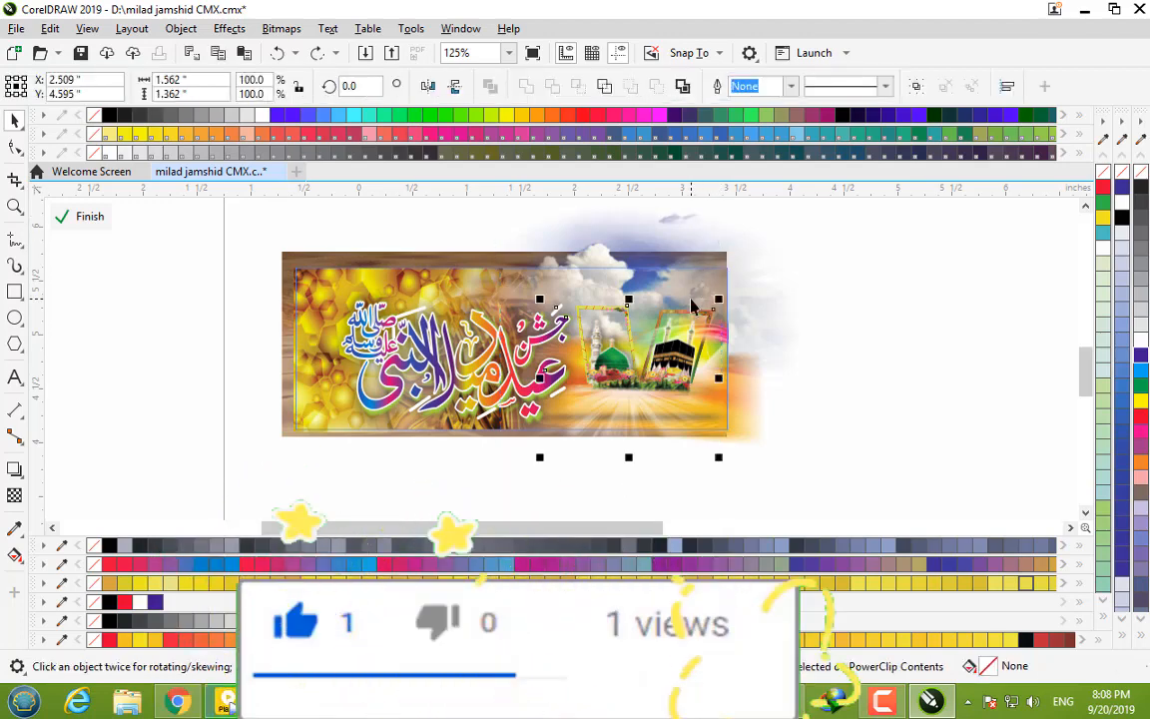
pyautogui.hotkey('ctrl', 'z')
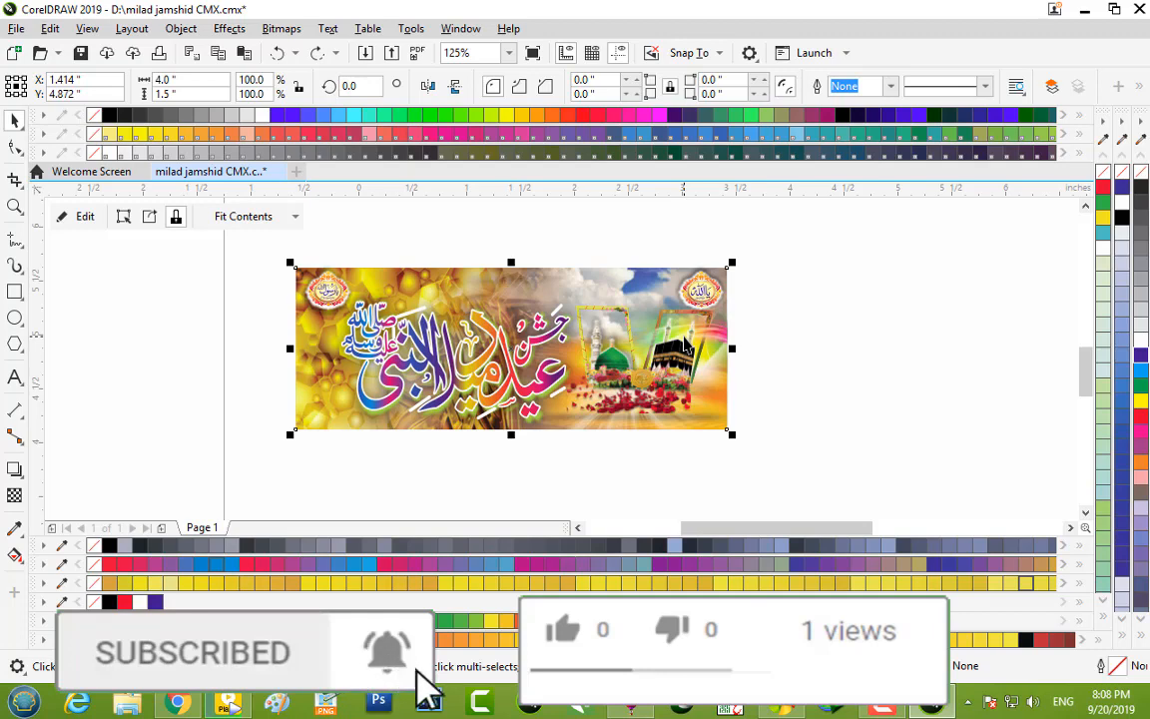
# Step: Delete the whole banner PowerClip from the page and undo the deletion
pyautogui.press('Delete')
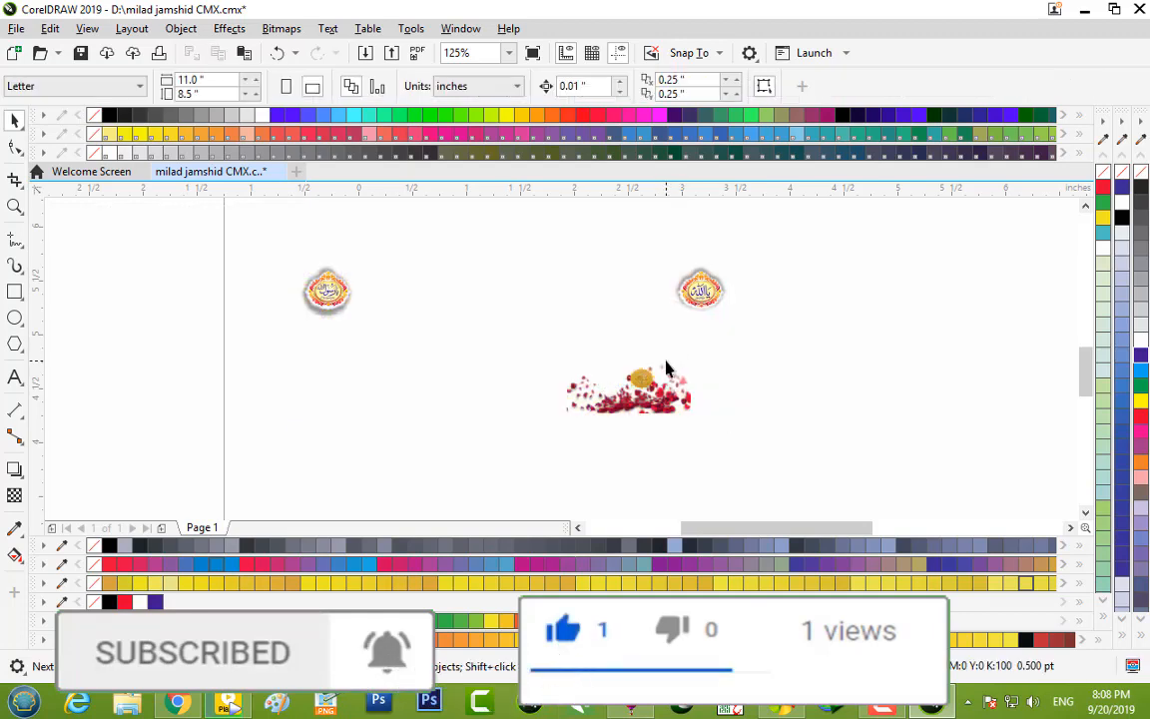
pyautogui.scroll(-5, 491, 336)
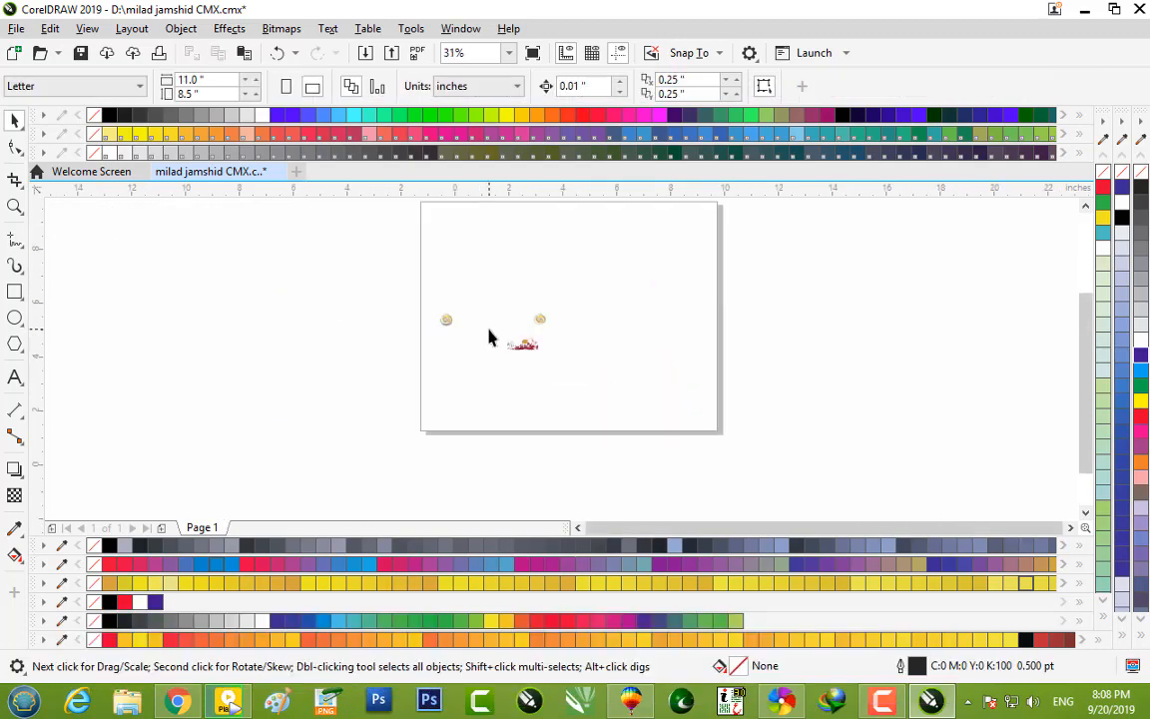
pyautogui.hotkey('ctrl', 'z')
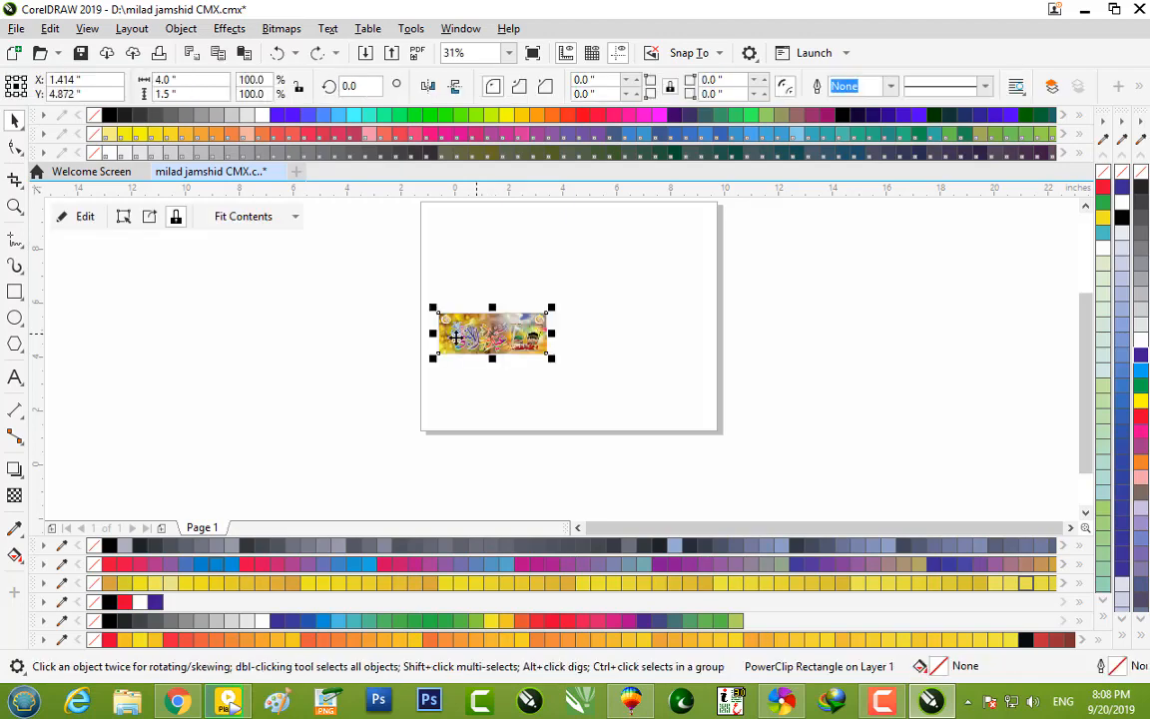
# Step: Edit the banner's PowerClip contents and bring the dark red lantern image from below the banner to the empty area beside it
pyautogui.click(69, 219)
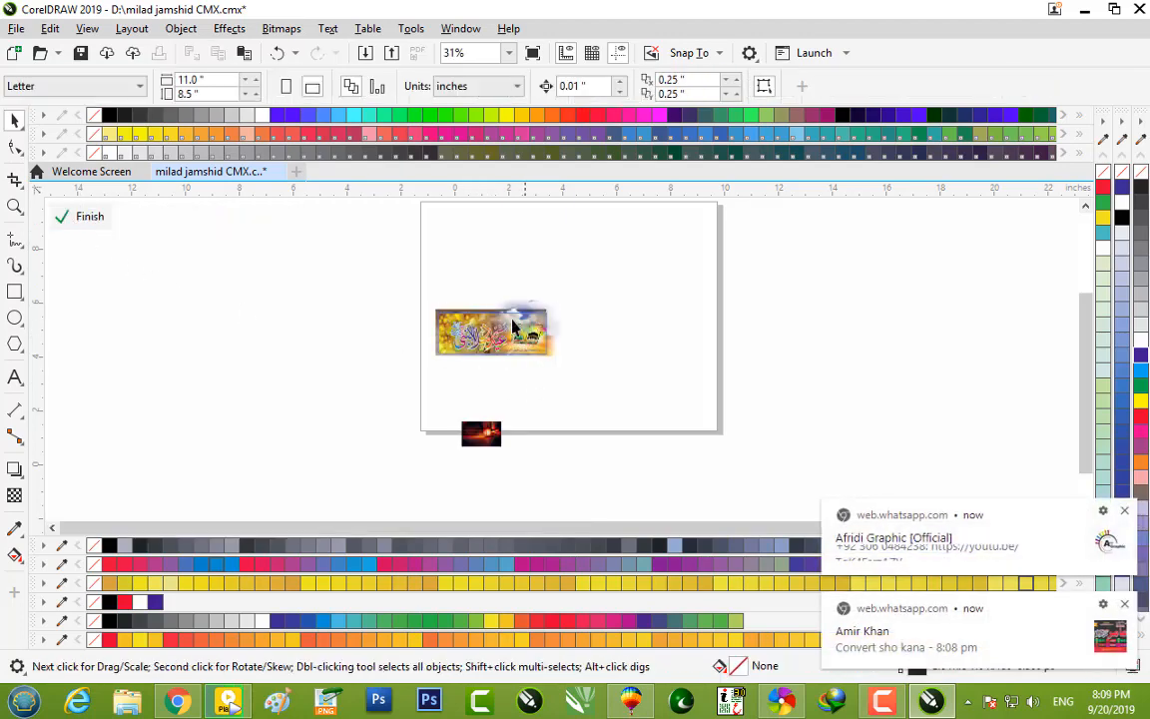
pyautogui.scroll(2, 490, 342)
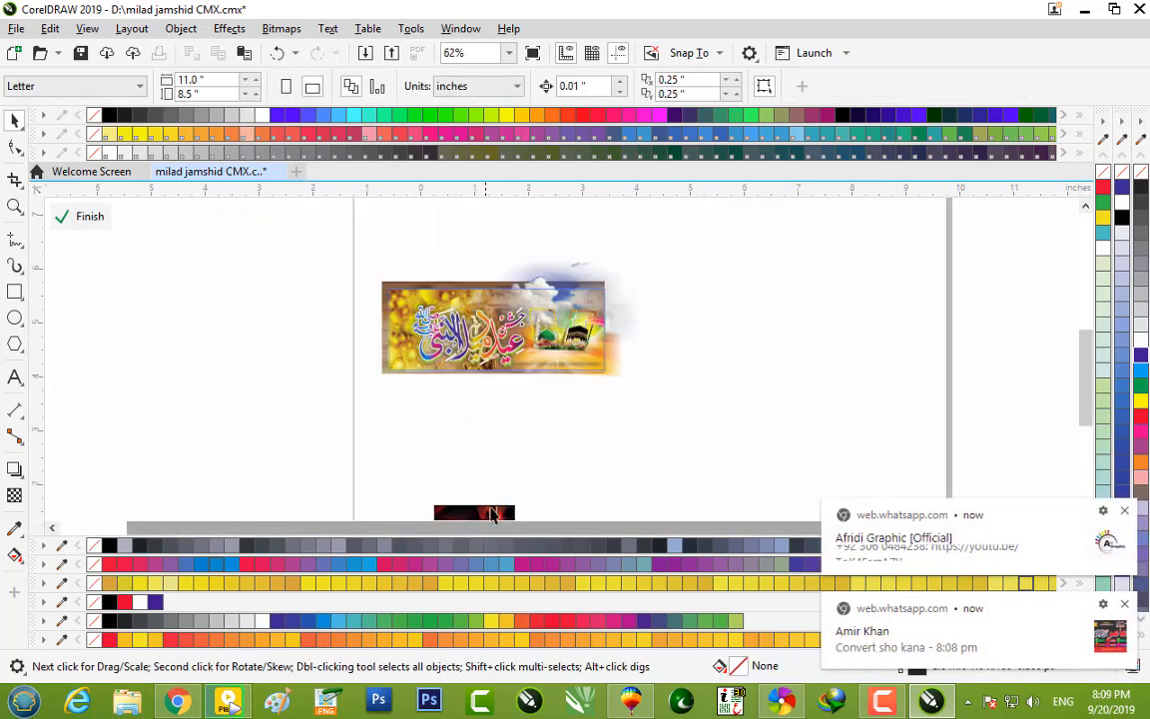
pyautogui.moveTo(483, 514); pyautogui.dragTo(589, 328)
pyautogui.click(575, 333)
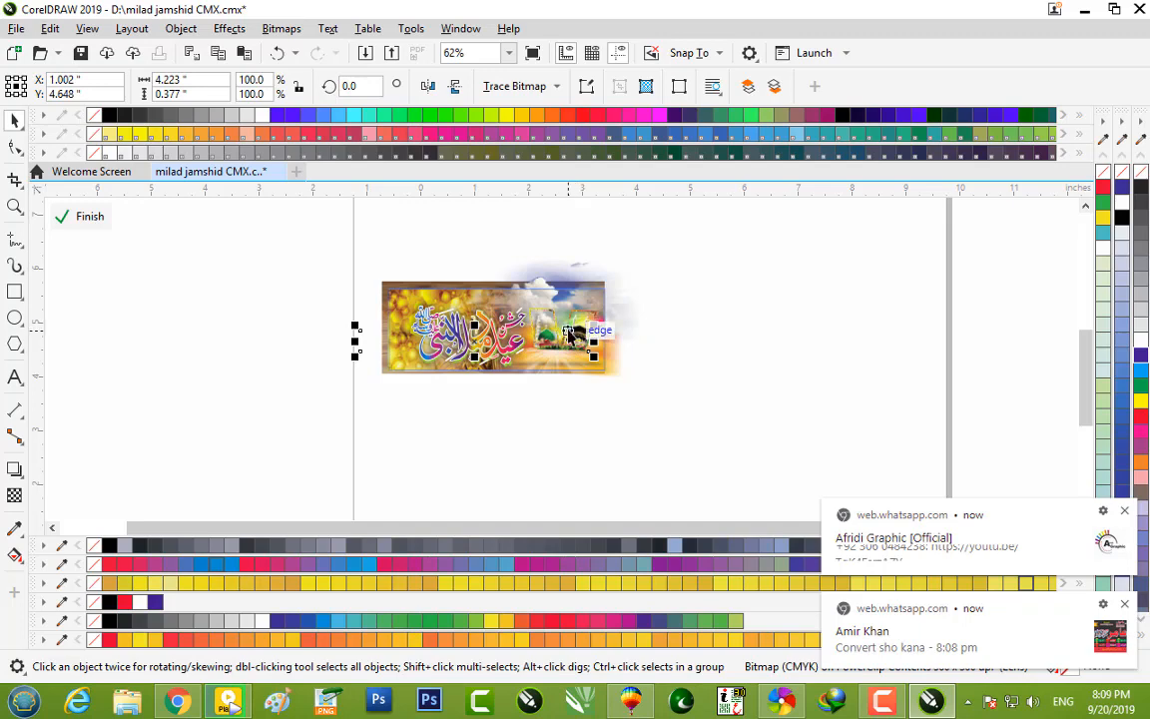
pyautogui.scroll(2, 569, 336)
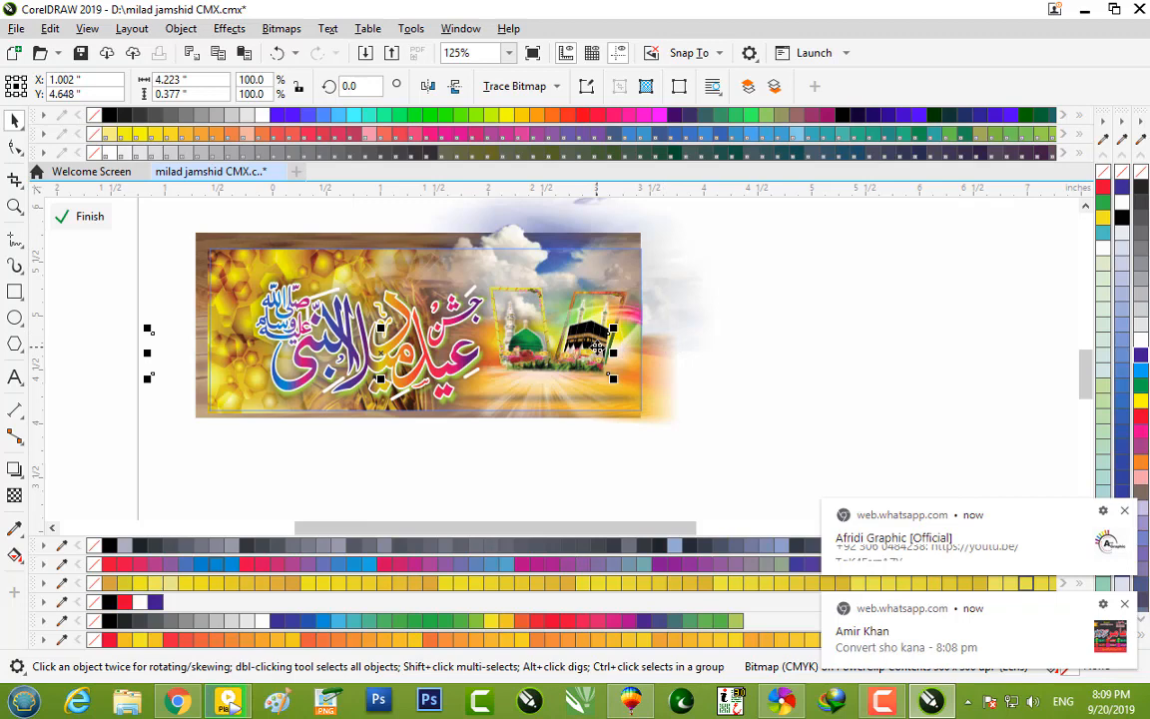
pyautogui.press('Escape')
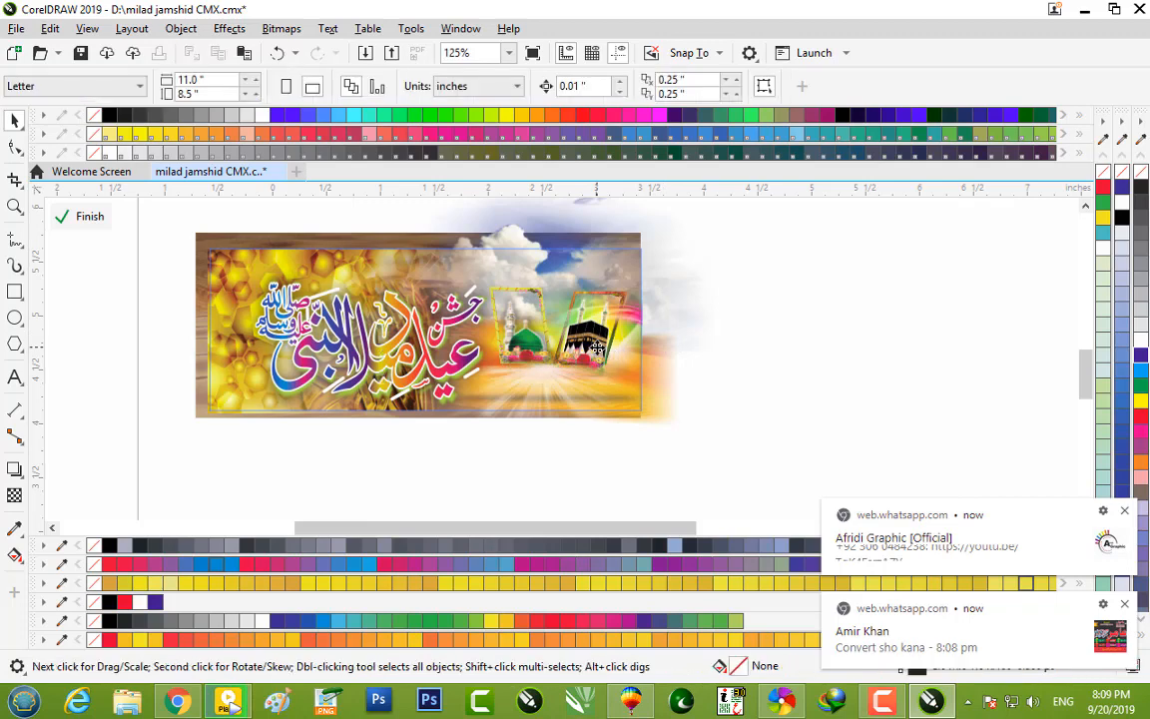
pyautogui.click(596, 348)
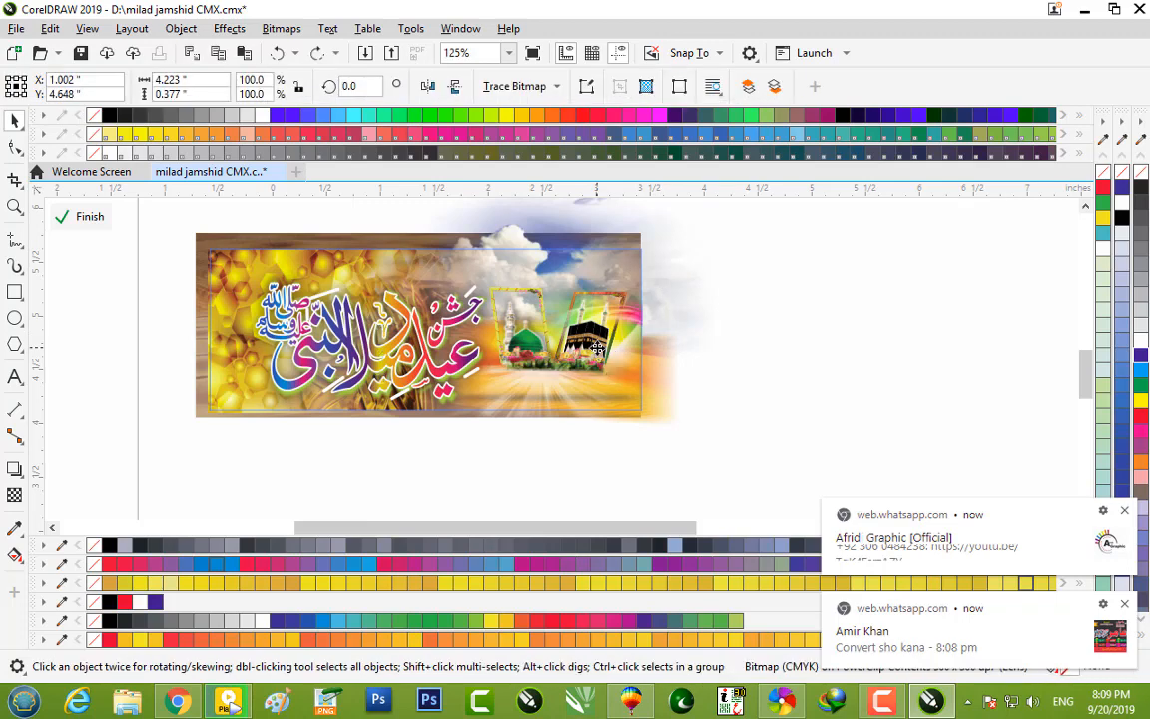
pyautogui.hotkey('ctrl', 'v')
pyautogui.scroll(-2, 597, 348)
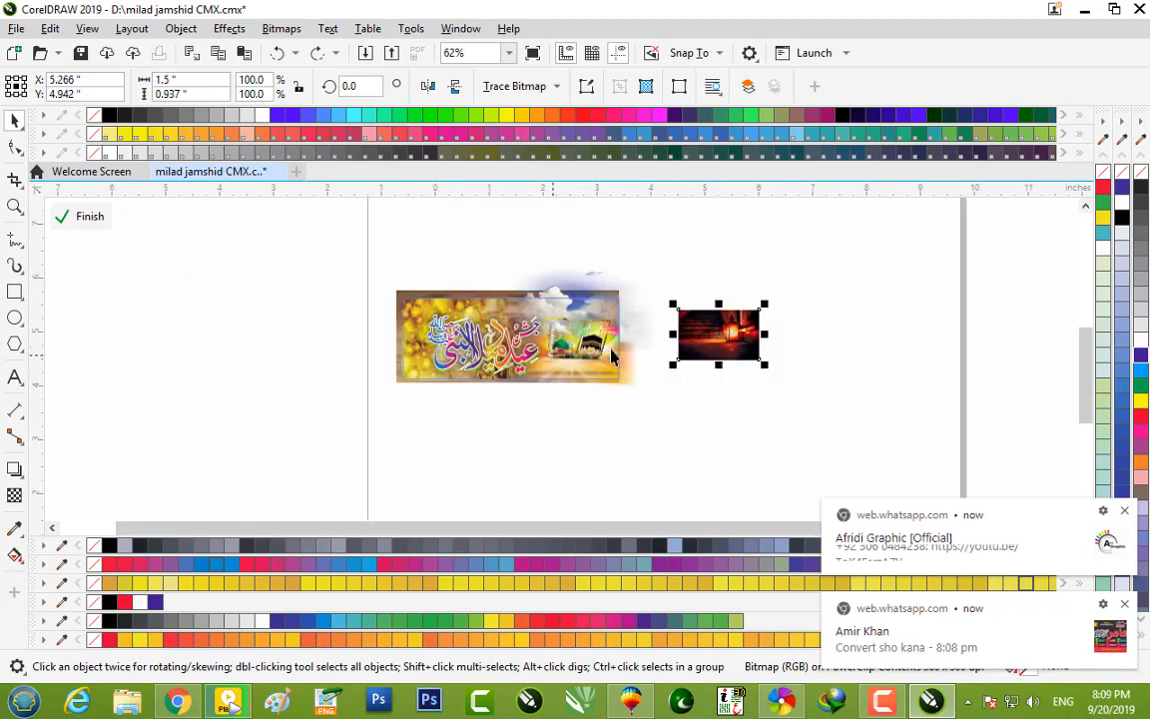
# Step: Place the dark red lantern image behind the framed dome and Kaaba pictures, centred at about X 2.36", Y 4.847"
pyautogui.click(697, 350)
pyautogui.click(751, 343)
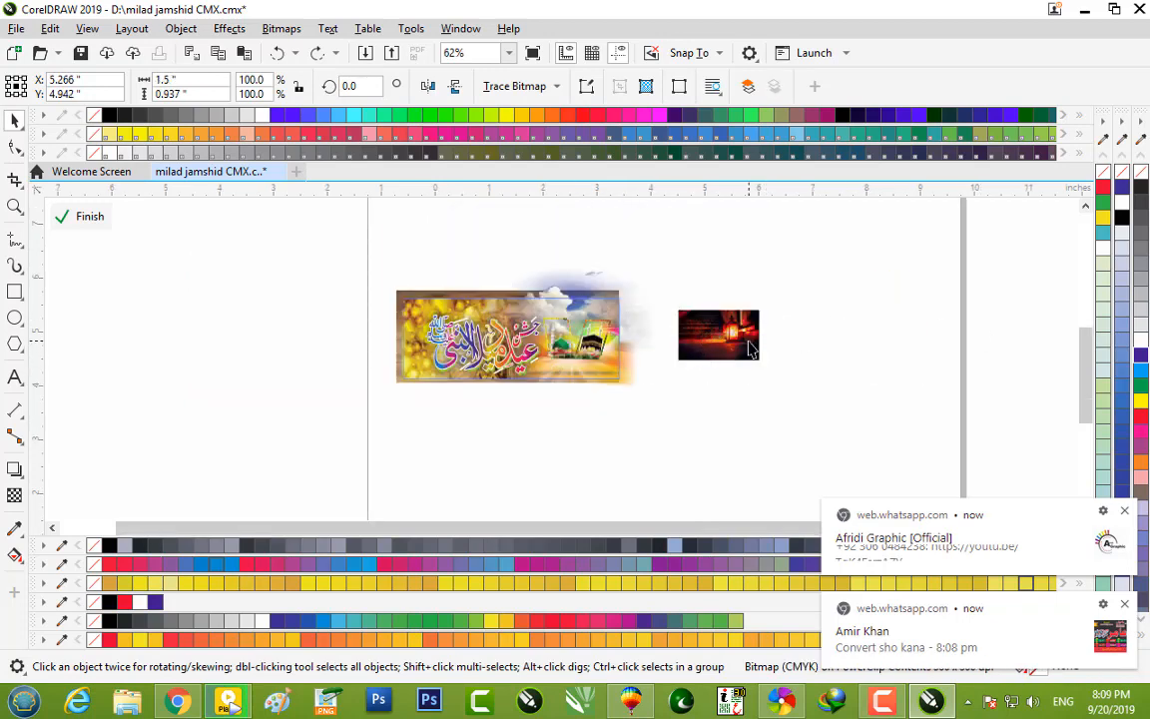
pyautogui.moveTo(743, 339); pyautogui.dragTo(590, 345)
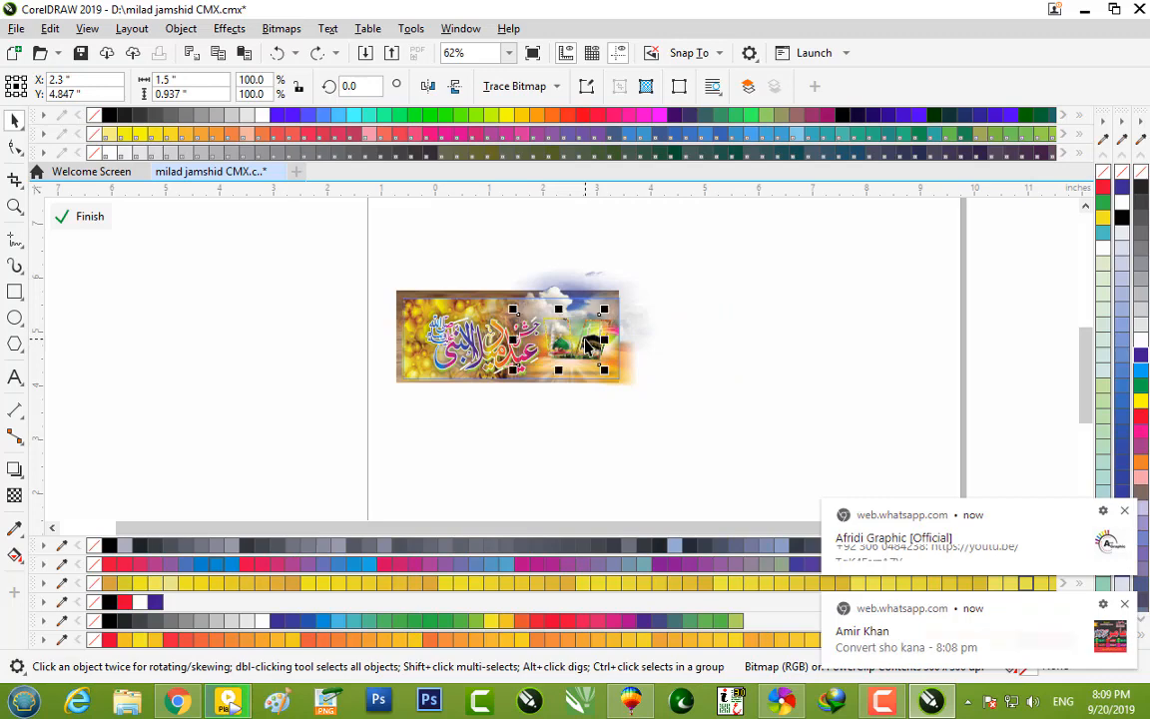
pyautogui.scroll(2, 587, 346)
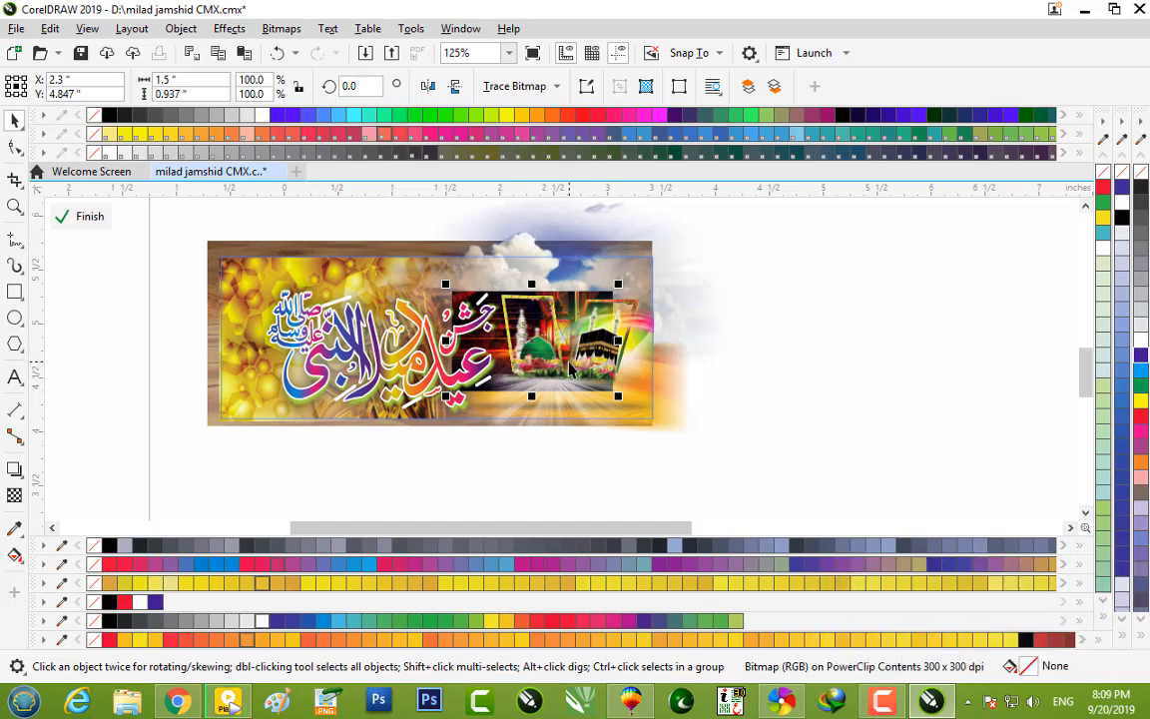
pyautogui.click(569, 368)
pyautogui.press('Delete')
pyautogui.moveTo(569, 361); pyautogui.dragTo(601, 340)
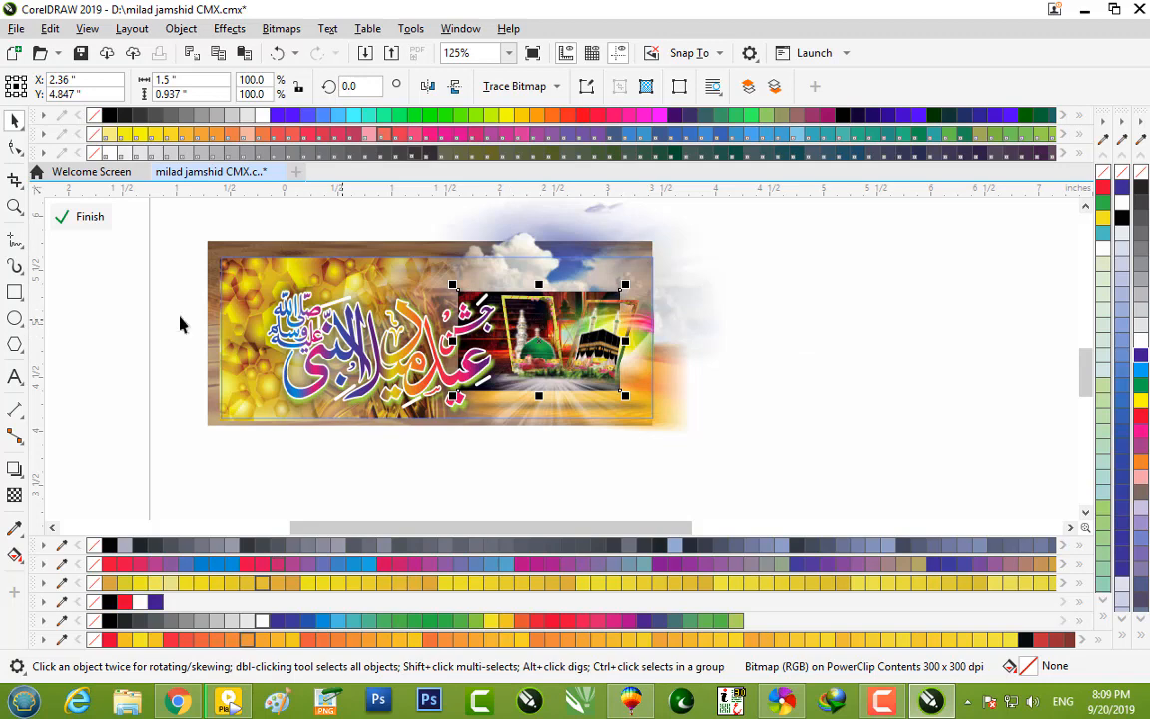
# Step: Fade the lantern image's left edge with a linear transparency at about -167.3° and convert the result to a bitmap
pyautogui.click(14, 495)
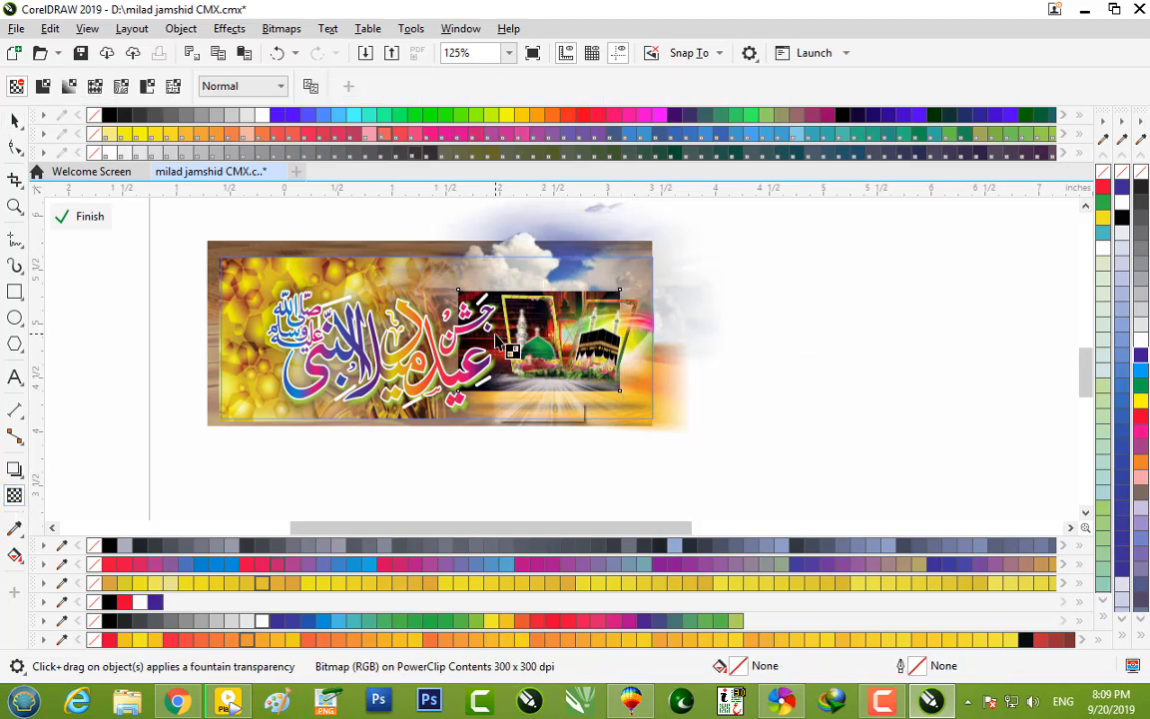
pyautogui.scroll(2, 519, 343)
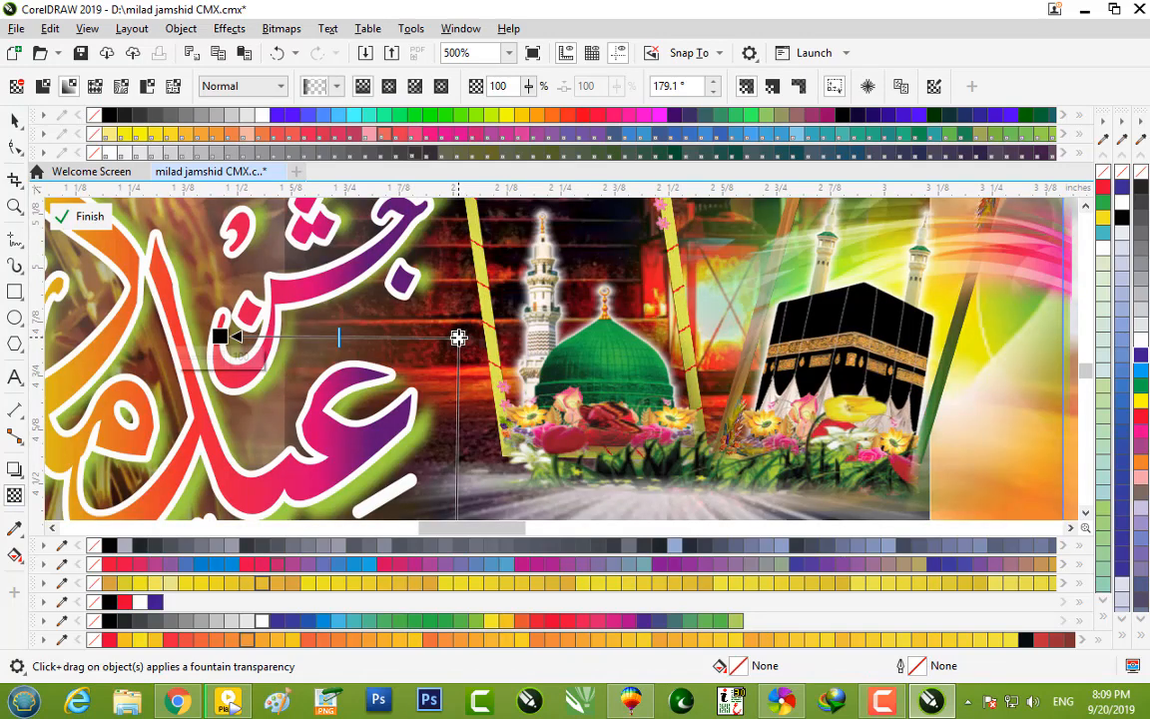
pyautogui.moveTo(458, 337); pyautogui.dragTo(517, 334)
pyautogui.moveTo(220, 337); pyautogui.dragTo(447, 342)
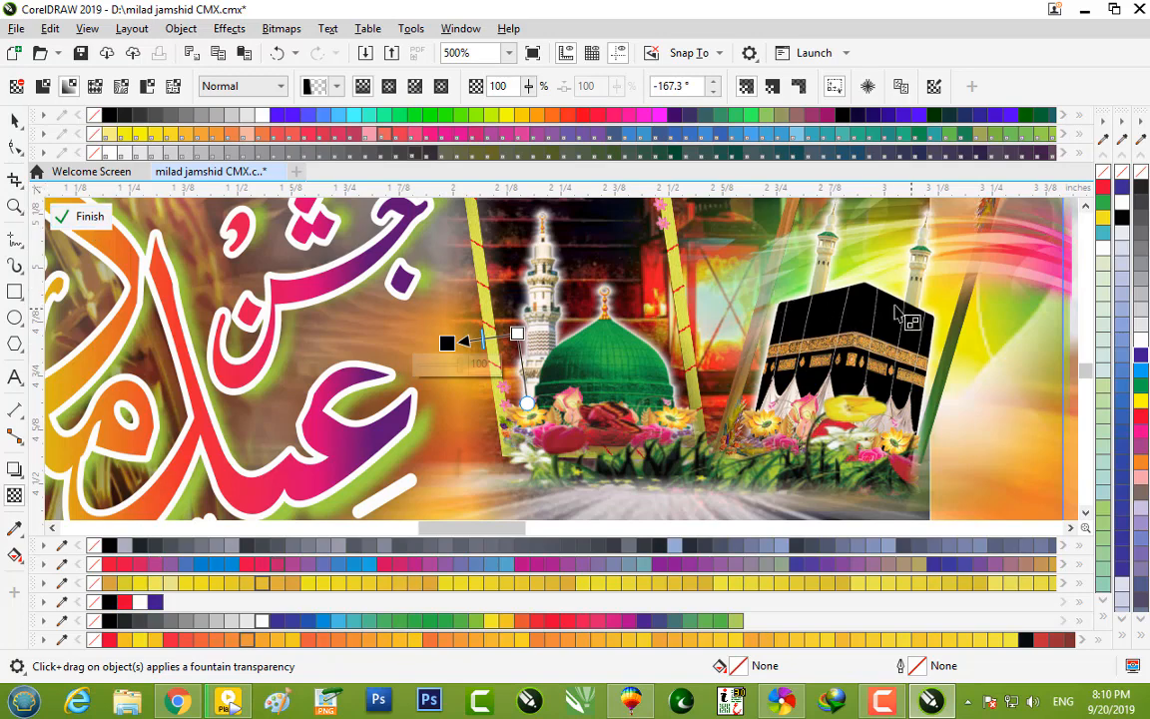
pyautogui.scroll(-1, 588, 274)
pyautogui.click(282, 29)
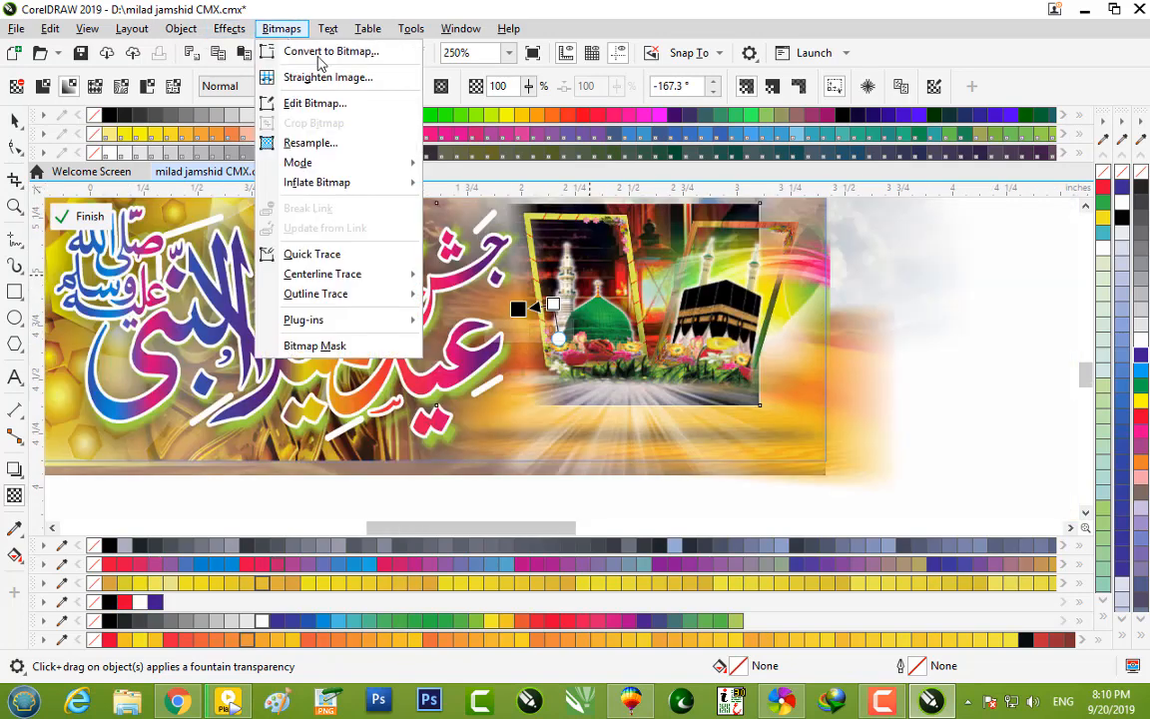
pyautogui.click(319, 55)
pyautogui.click(599, 448)
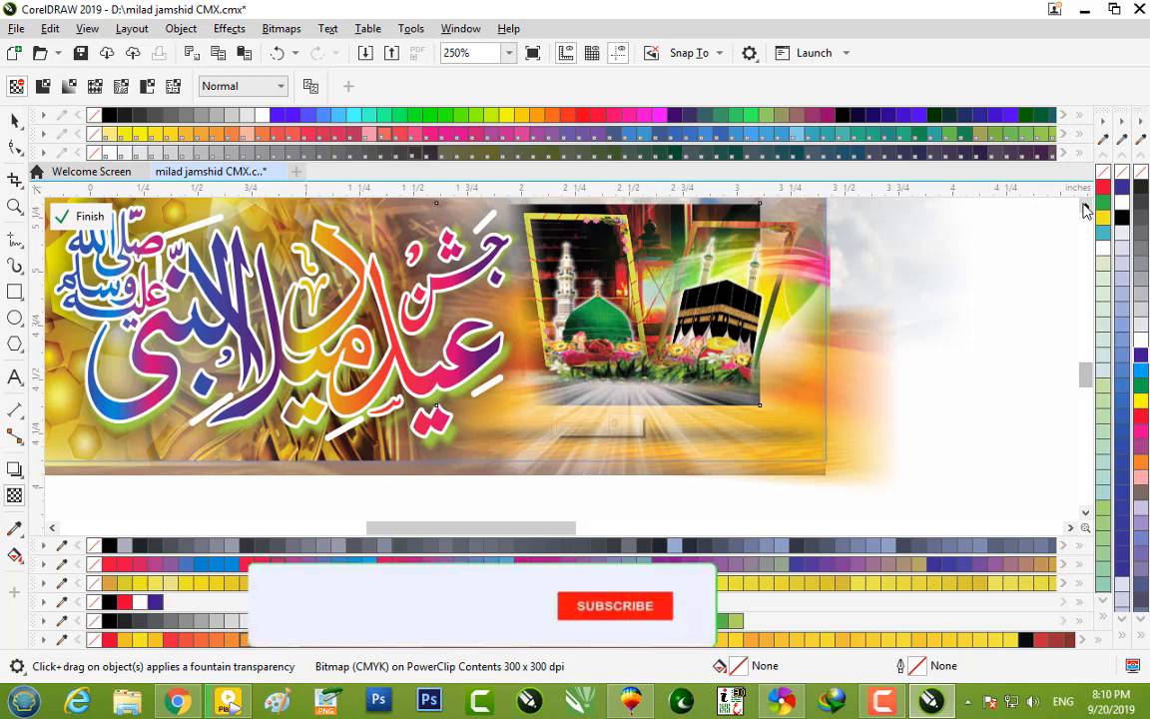
# Step: Fade the lantern image's top edge into the clouds with a linear transparency at about 90.7°
pyautogui.click(1085, 206)
pyautogui.click(1085, 206)
pyautogui.click(1085, 206)
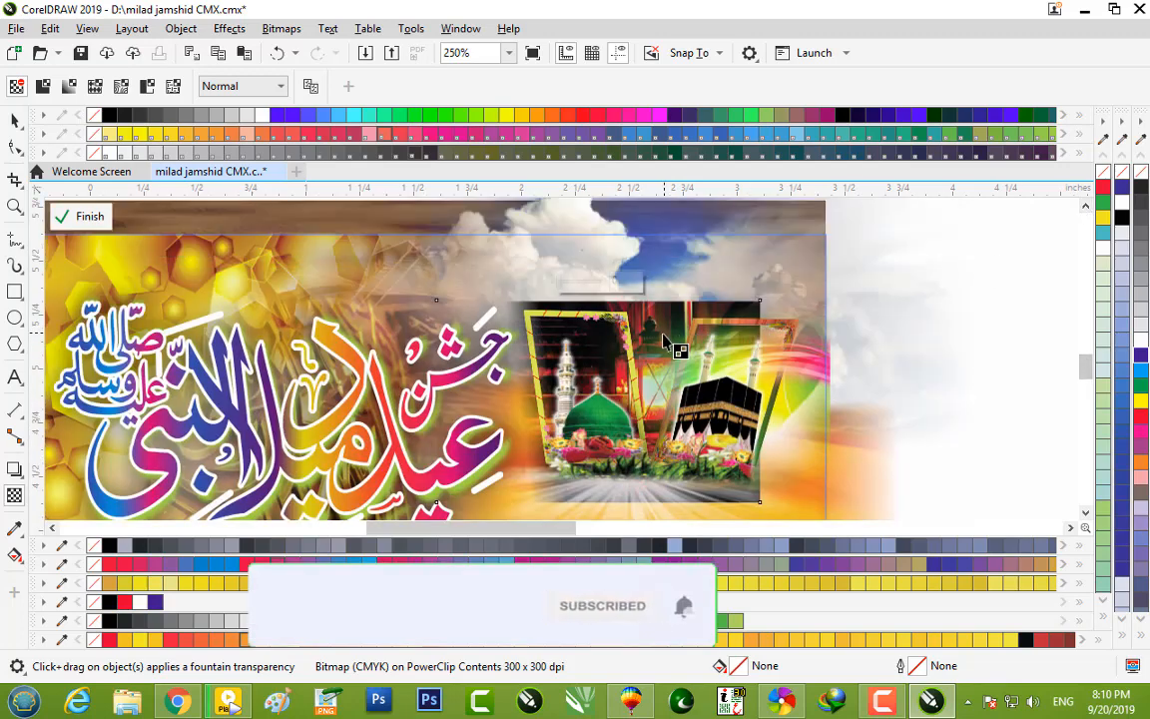
pyautogui.moveTo(660, 322); pyautogui.dragTo(660, 281)
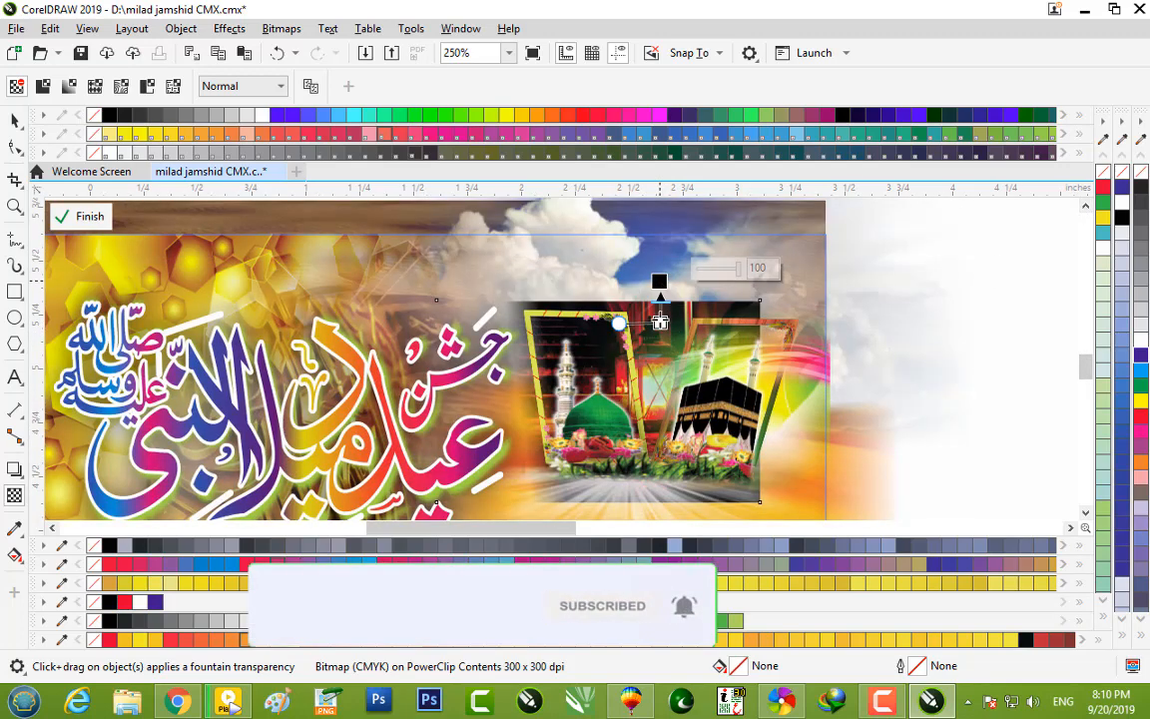
pyautogui.scroll(3, 660, 302)
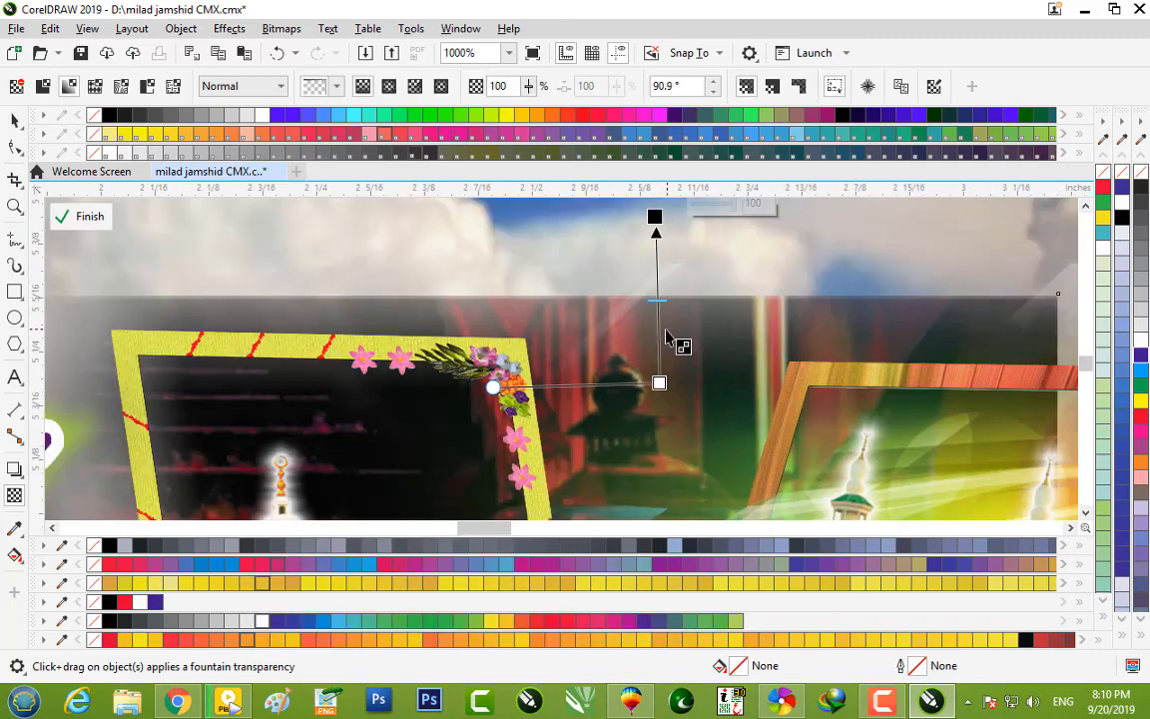
pyautogui.moveTo(658, 320); pyautogui.dragTo(664, 399)
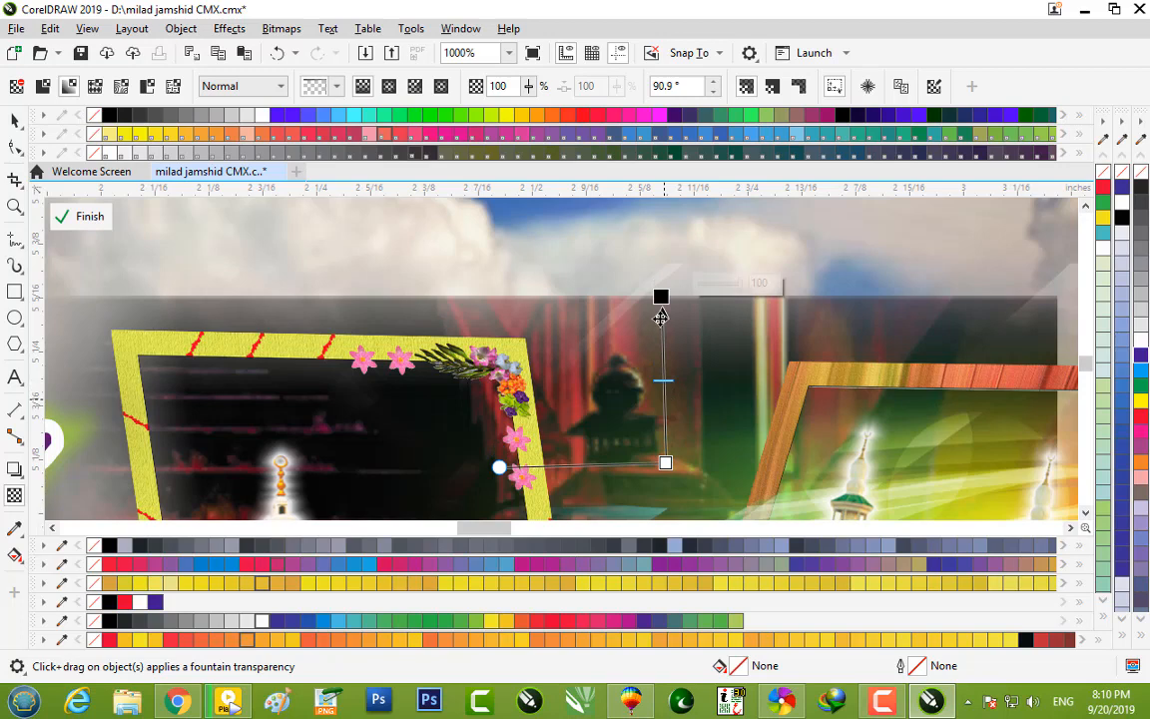
pyautogui.moveTo(664, 462); pyautogui.dragTo(660, 368)
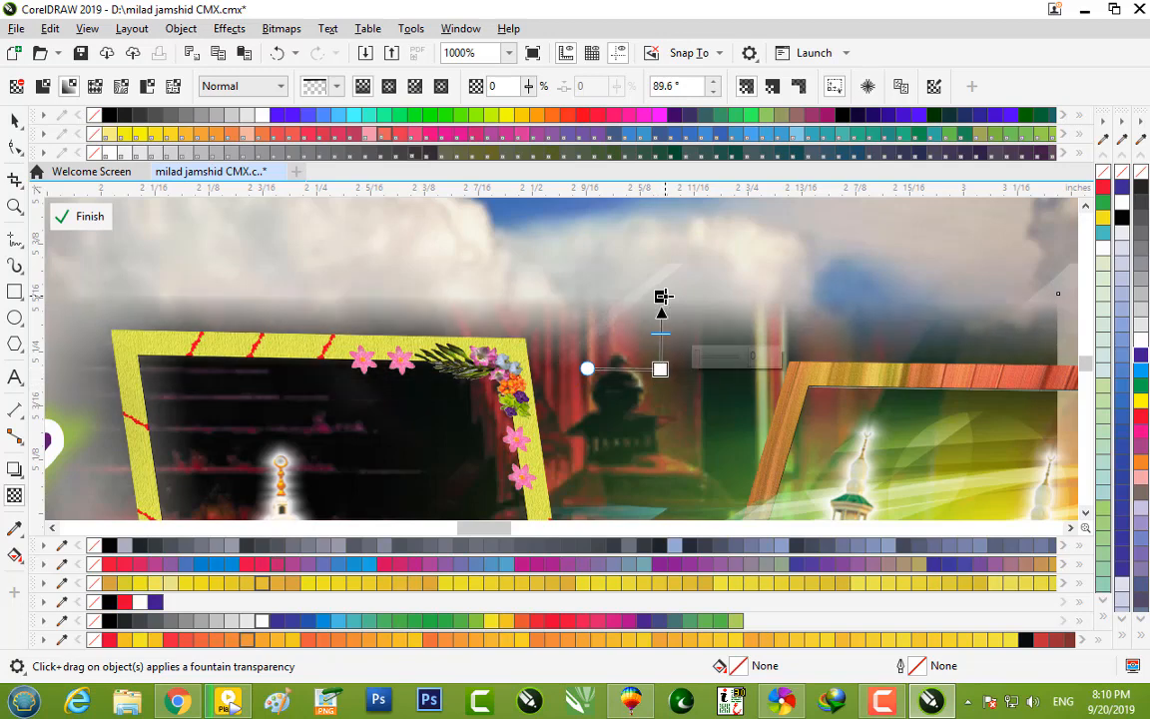
pyautogui.moveTo(662, 296); pyautogui.dragTo(662, 321)
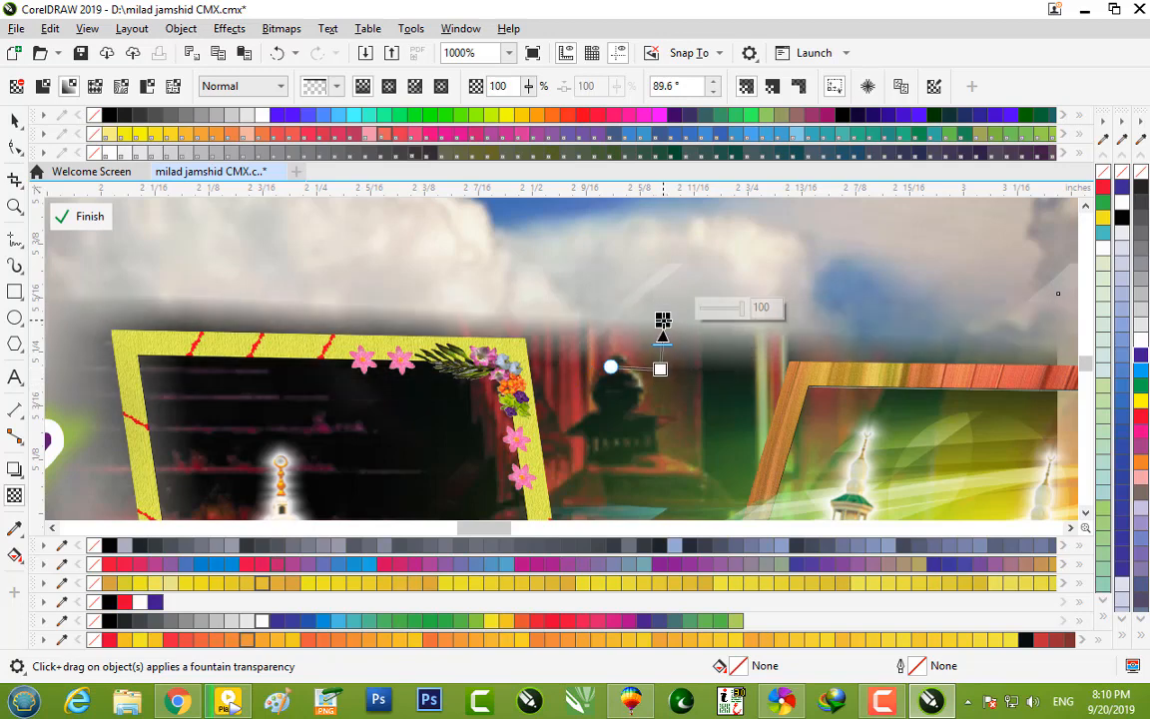
pyautogui.moveTo(662, 371); pyautogui.dragTo(665, 440)
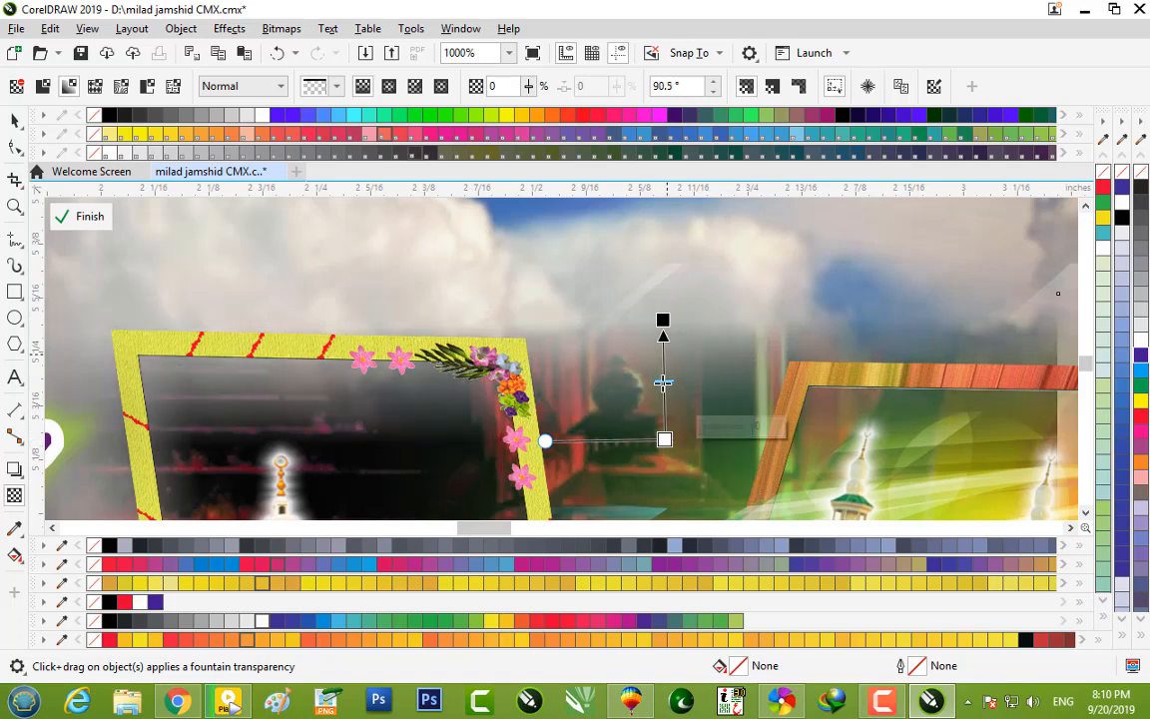
pyautogui.moveTo(663, 319); pyautogui.dragTo(663, 341)
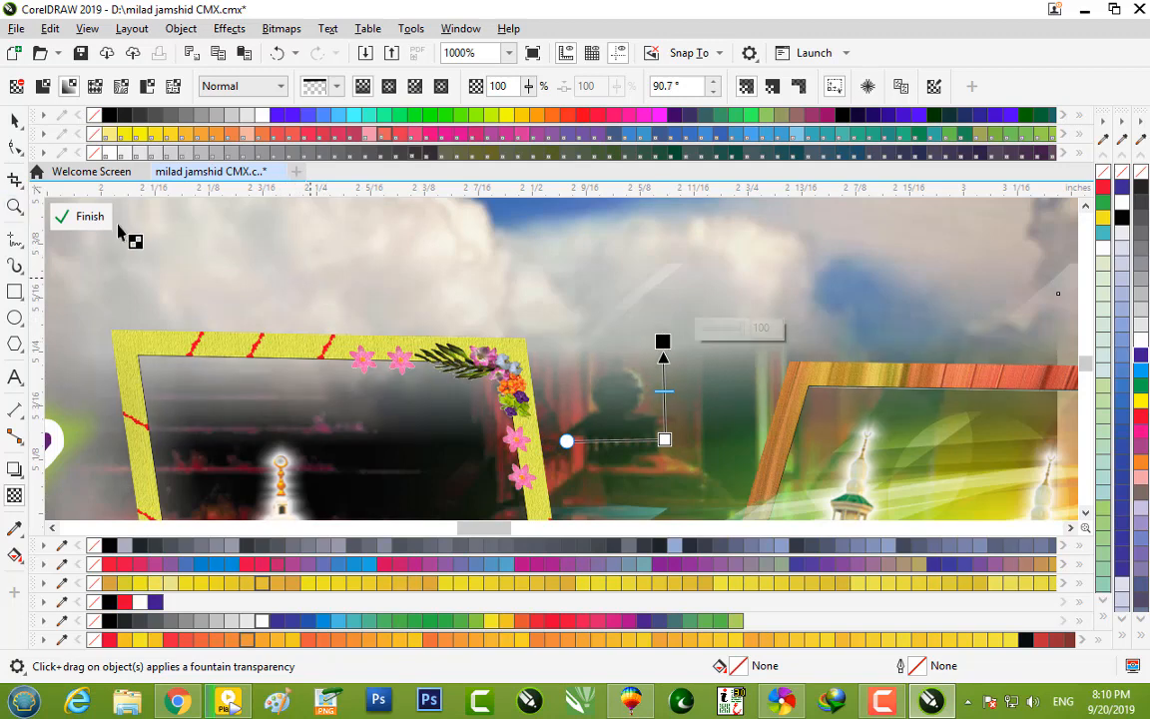
# Step: Convert the lantern image with its faded top edge to a bitmap
pyautogui.click(281, 28)
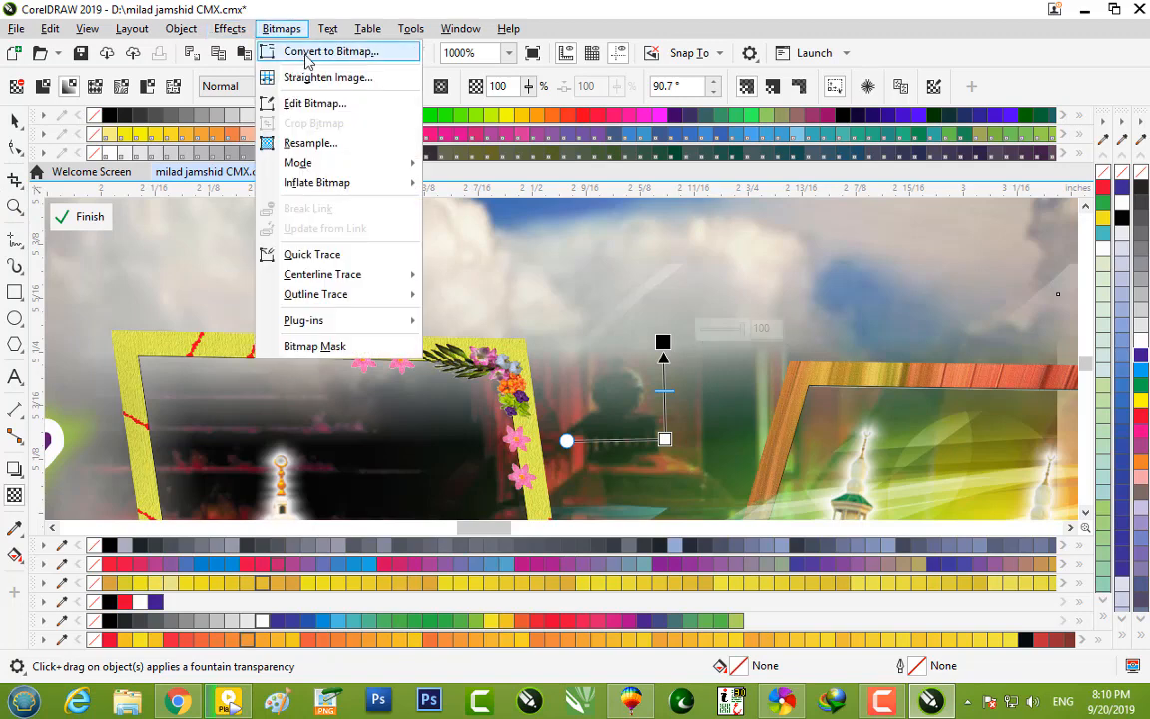
pyautogui.click(311, 50)
pyautogui.click(590, 448)
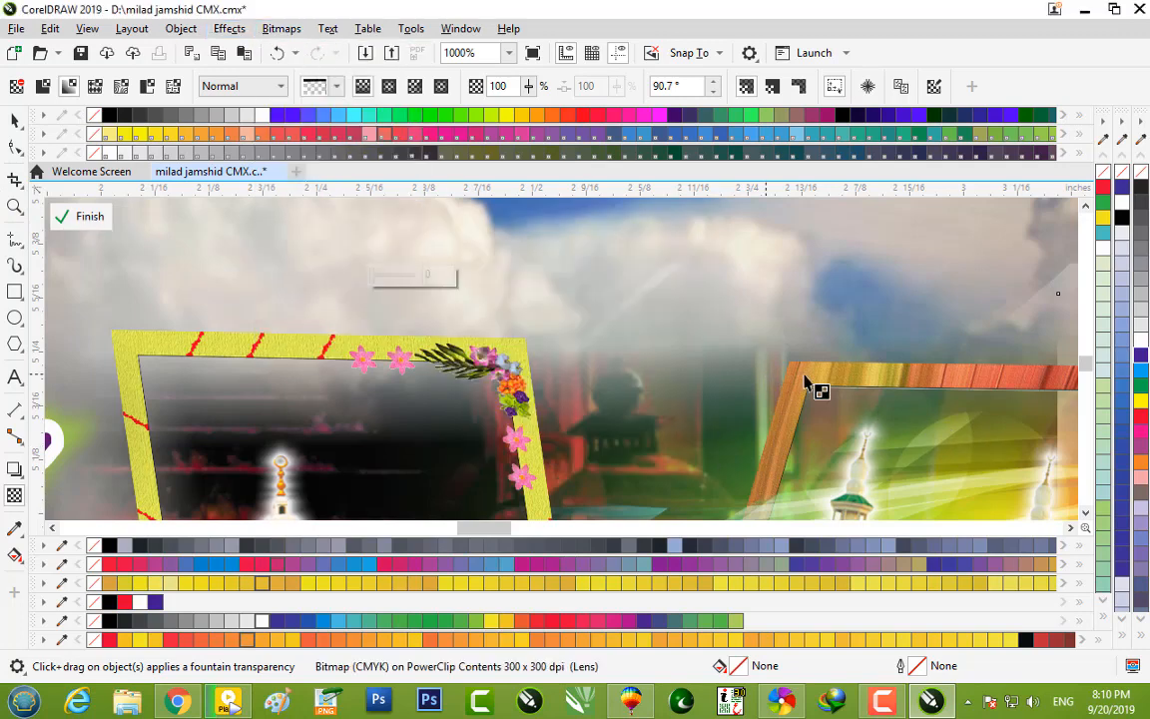
# Step: Fade the lantern image's right edge behind the Kaaba frame with a linear transparency at about -7.8°
pyautogui.moveTo(1020, 435); pyautogui.dragTo(1094, 439)
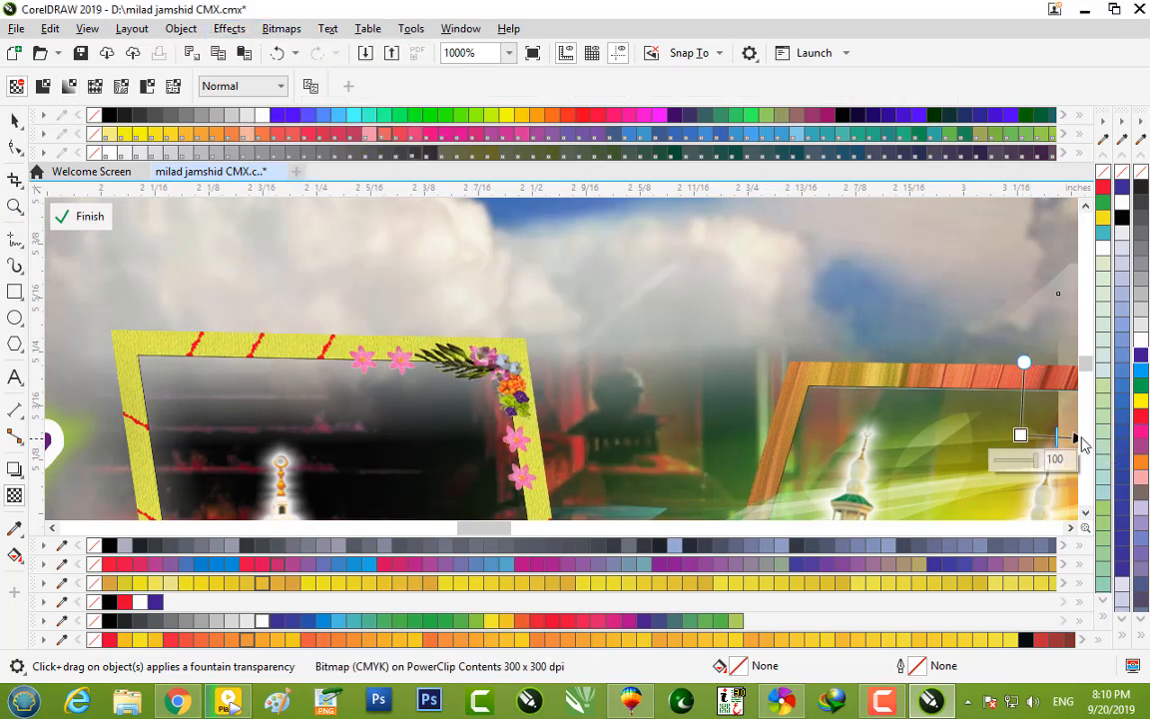
pyautogui.click(1070, 529)
pyautogui.click(1070, 529)
pyautogui.click(1070, 529)
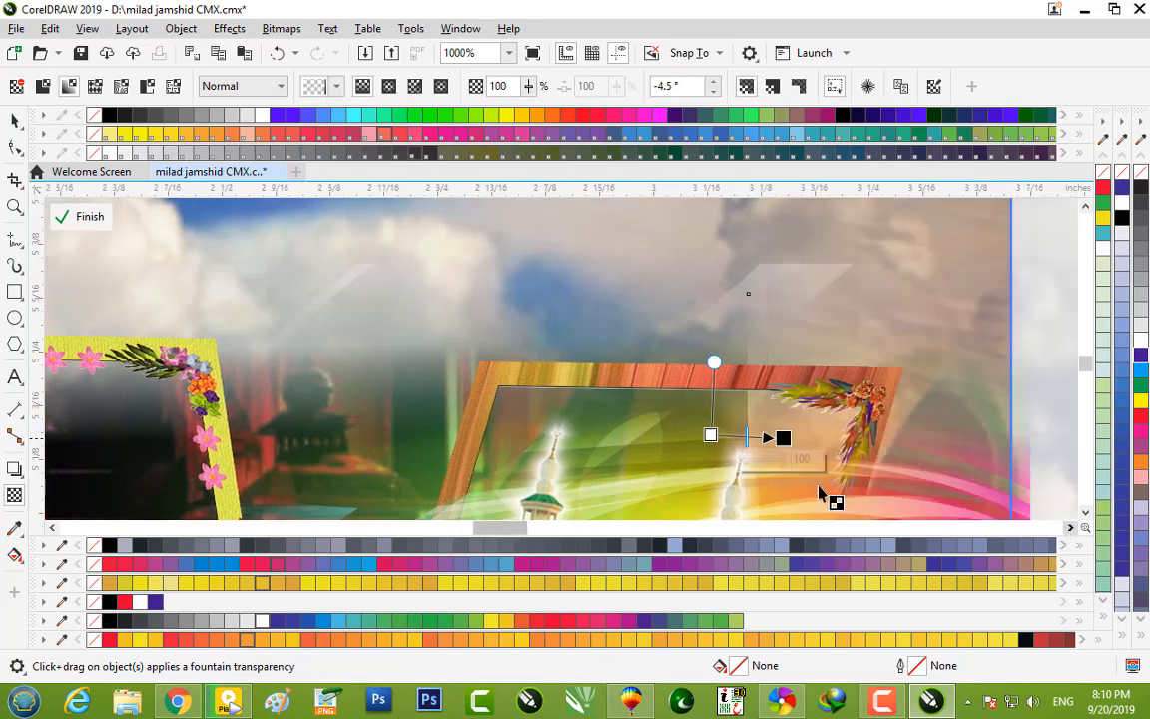
pyautogui.moveTo(709, 436); pyautogui.dragTo(652, 439)
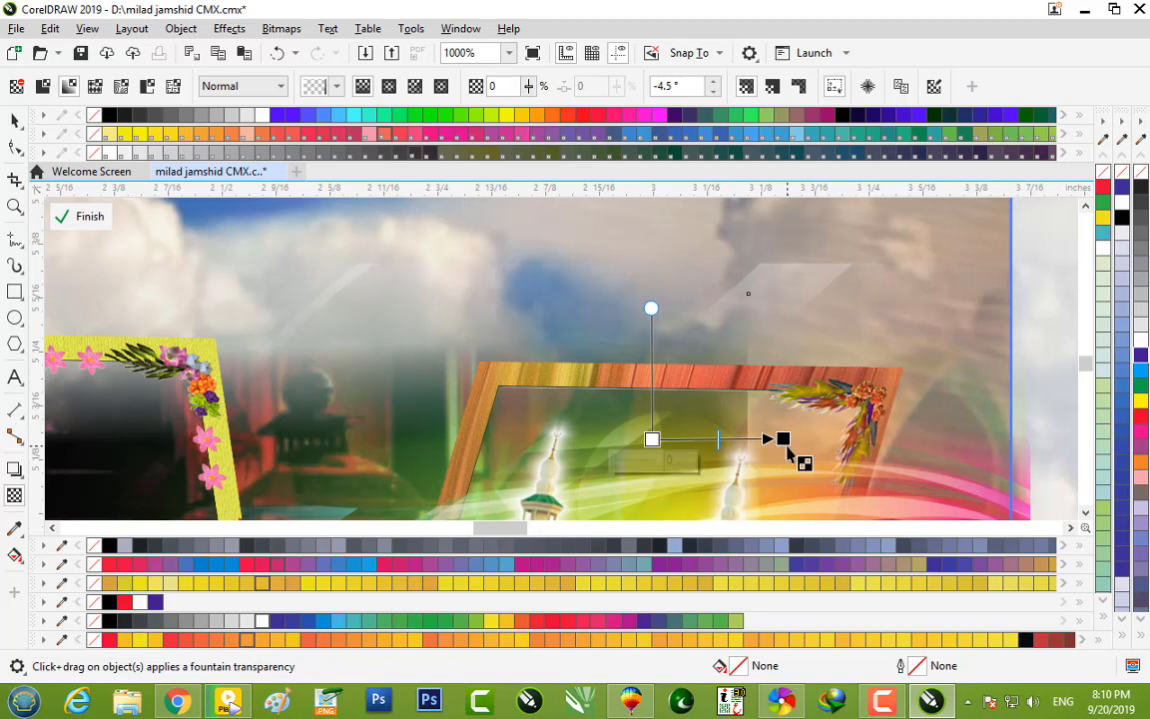
pyautogui.moveTo(785, 440); pyautogui.dragTo(736, 445)
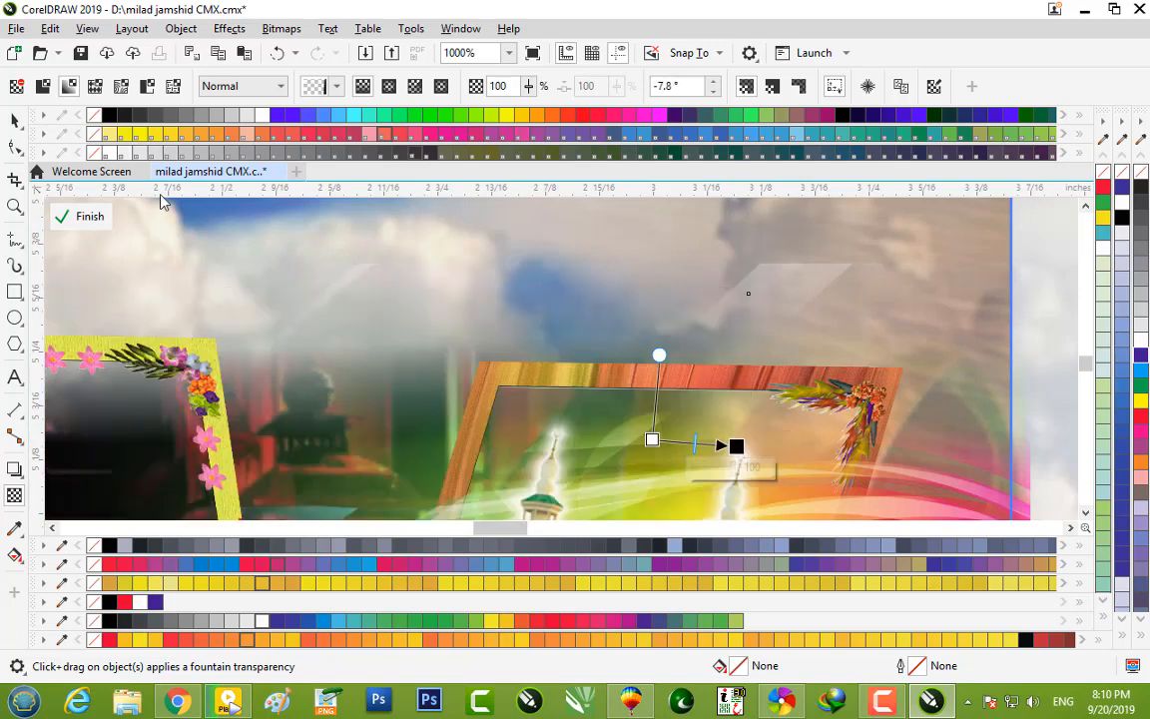
pyautogui.scroll(-3, 655, 264)
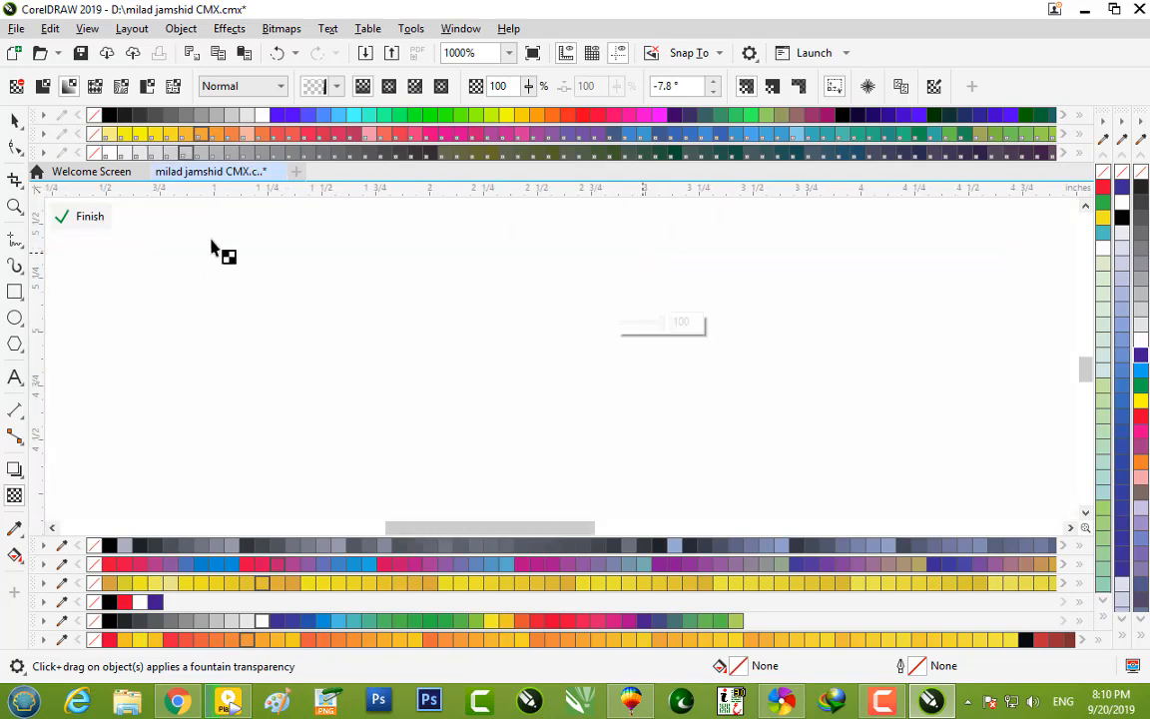
# Step: Stretch the lantern image rightward to about 1.823" wide and raise its bottom edge for a height of about 0.821"
pyautogui.click(15, 119)
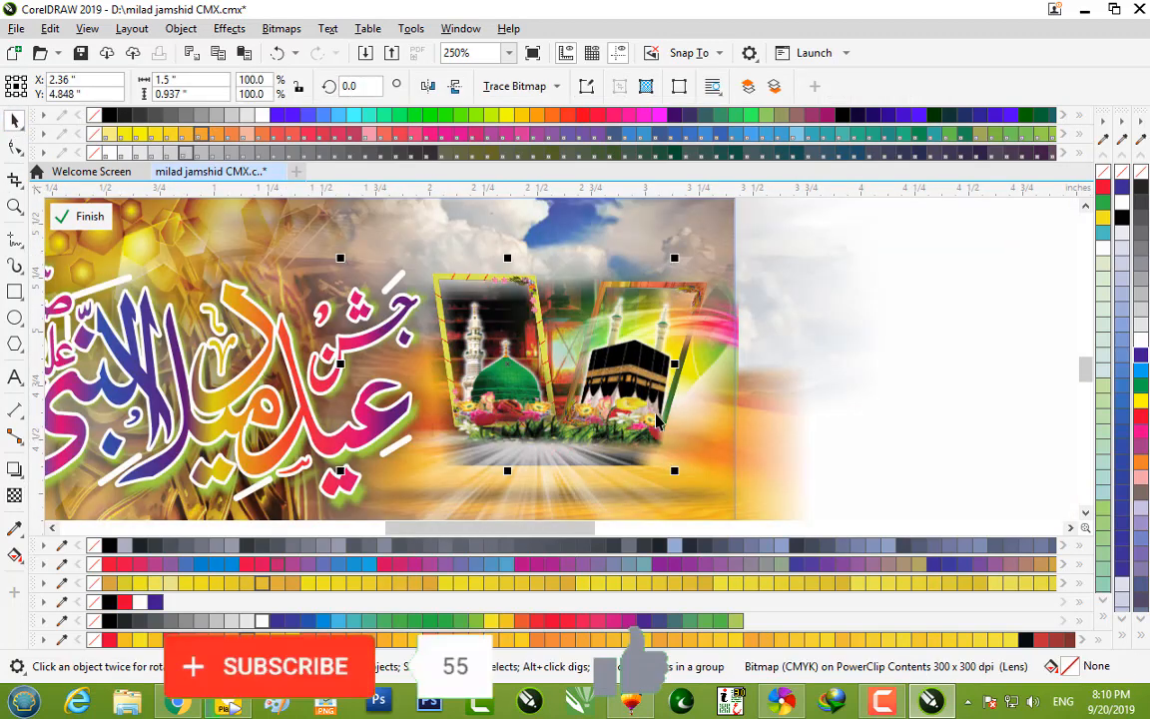
pyautogui.moveTo(676, 366); pyautogui.dragTo(706, 365)
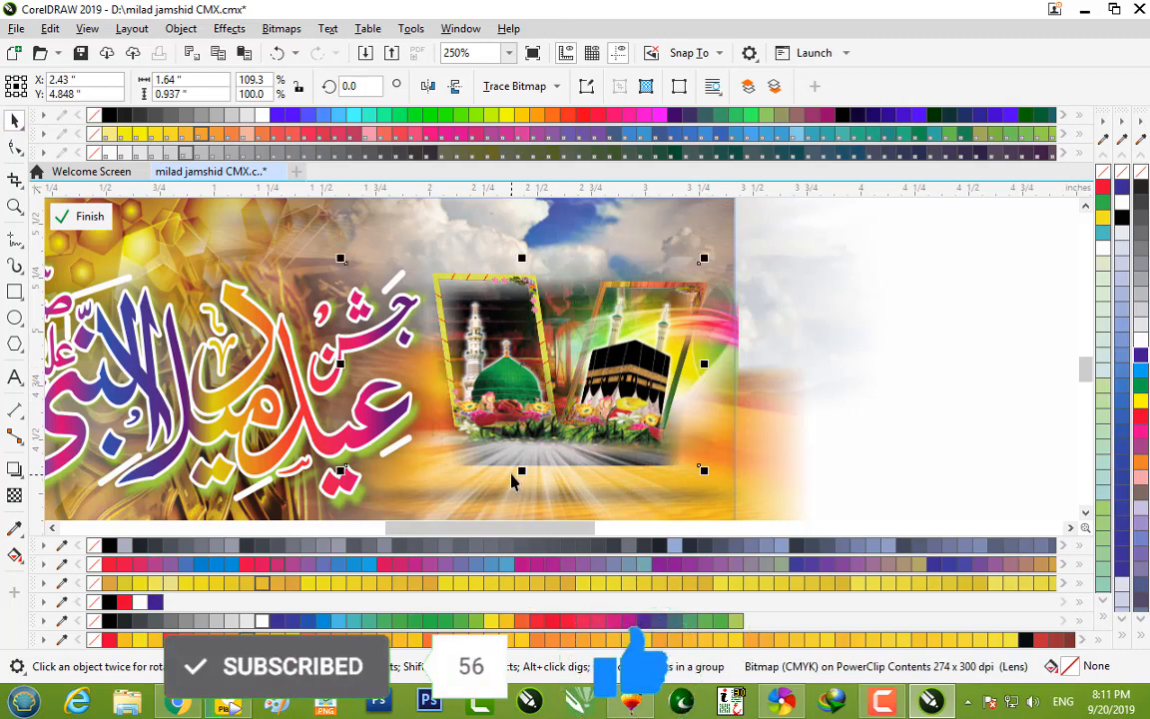
pyautogui.moveTo(522, 471); pyautogui.dragTo(527, 446)
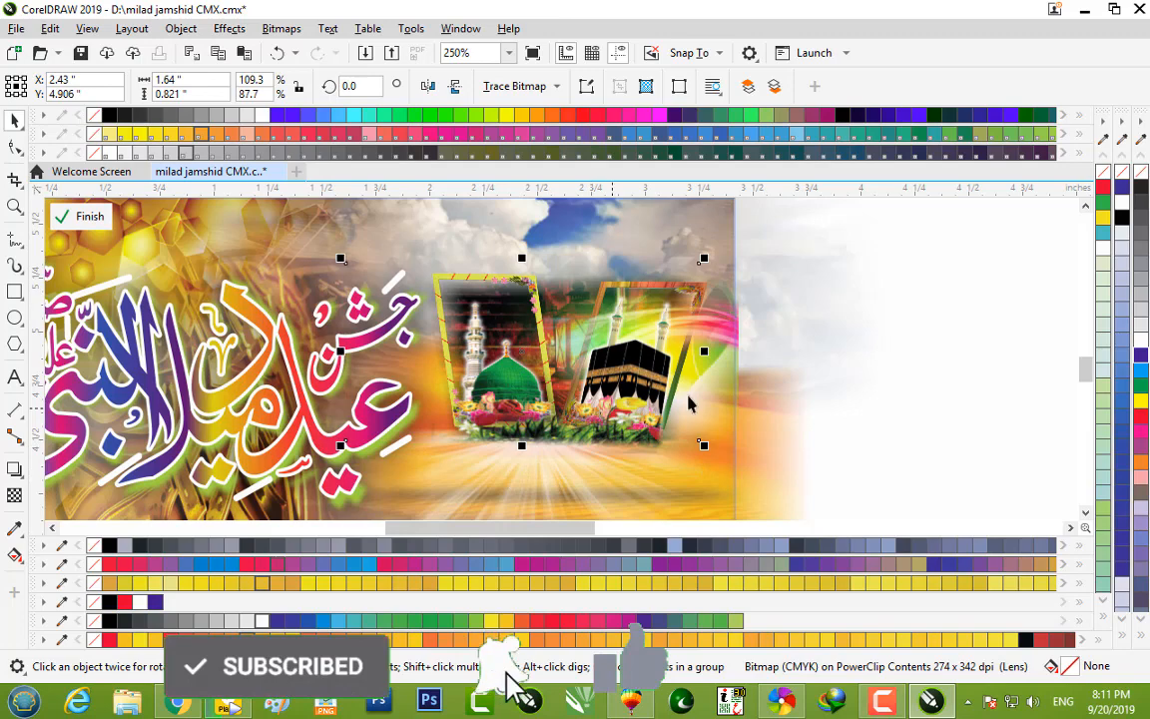
pyautogui.moveTo(703, 352); pyautogui.dragTo(744, 351)
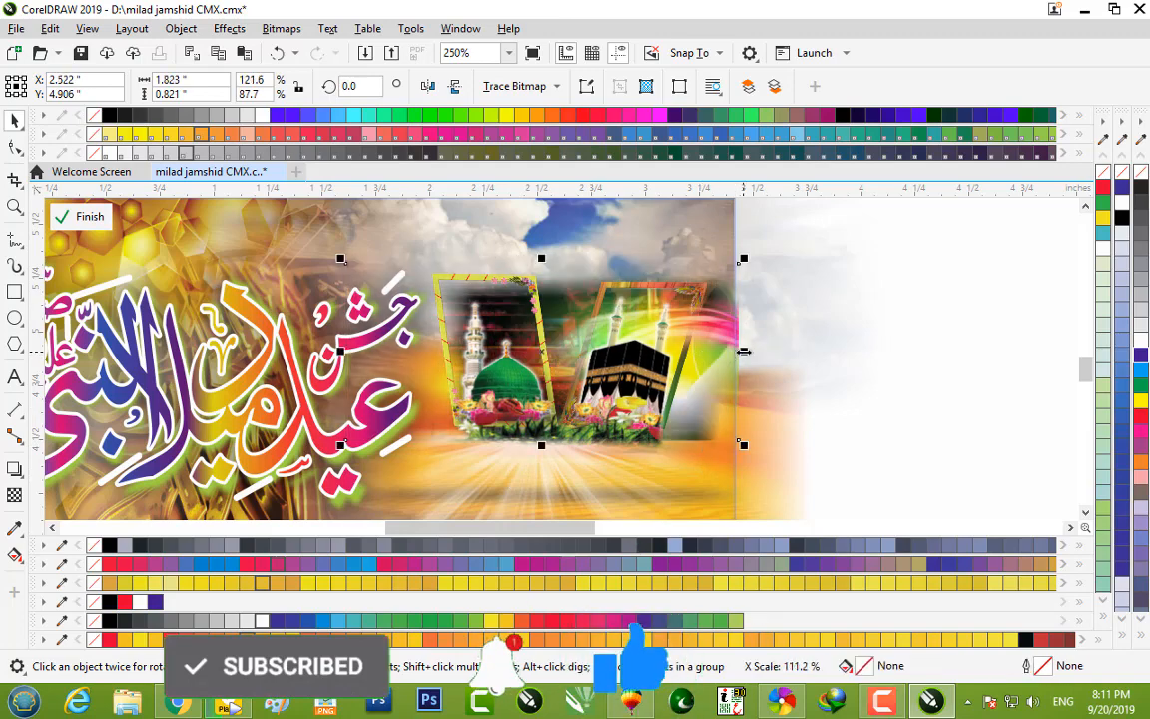
# Step: Shift the lantern image's right-edge transparency inward and tilt it to about -25.3°
pyautogui.click(14, 495)
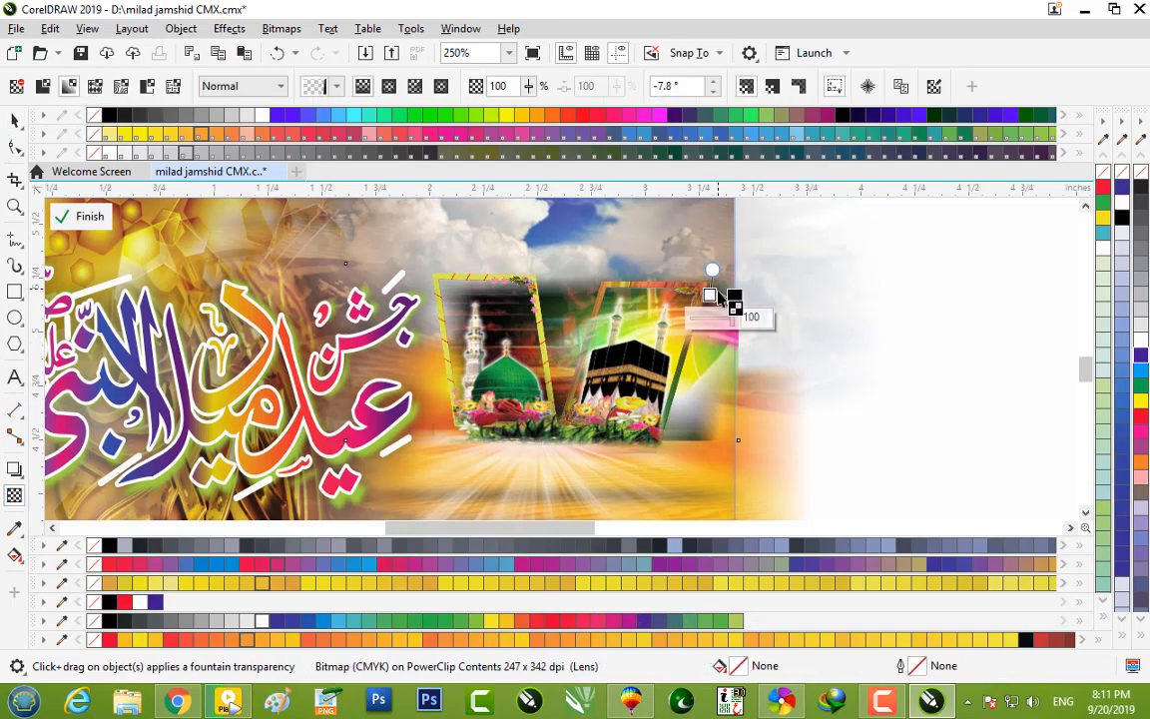
pyautogui.moveTo(710, 295)
pyautogui.mouseDown()
pyautogui.moveTo(661, 295)
pyautogui.moveTo(705, 300)
pyautogui.mouseUp()
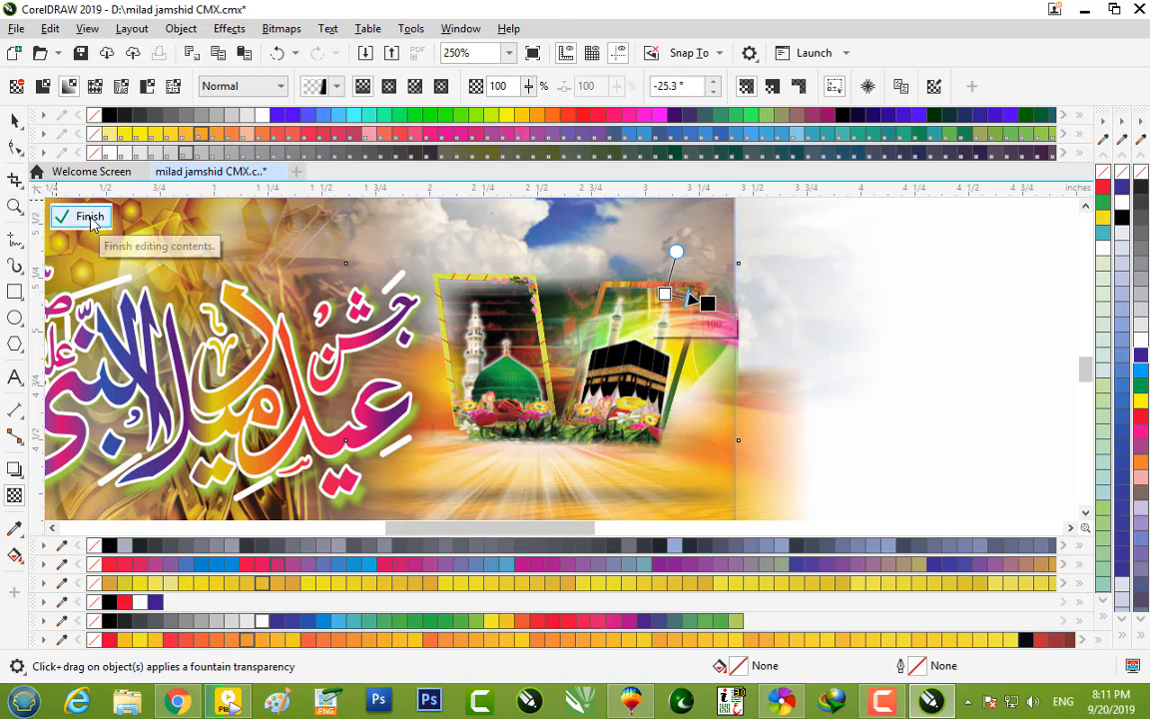
pyautogui.click(14, 120)
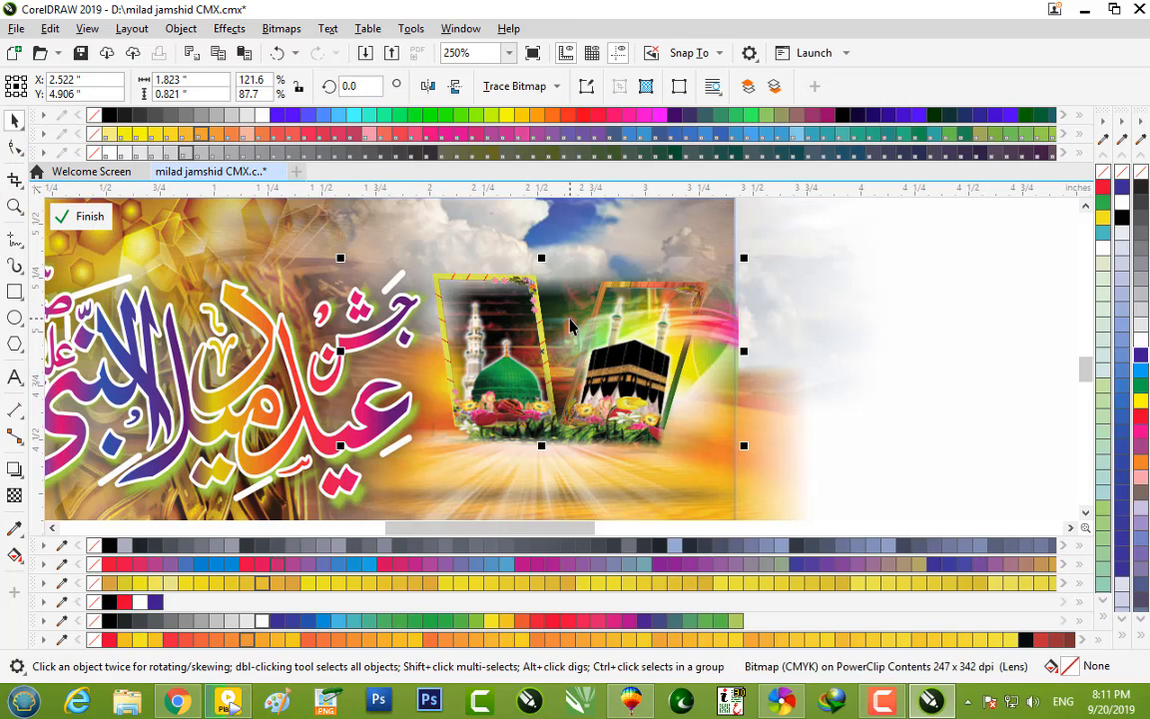
# Step: Cut and repaste the lantern image, move it beside the banner at about X 4.43", Y 4.889", and finish editing the PowerClip
pyautogui.press('Escape')
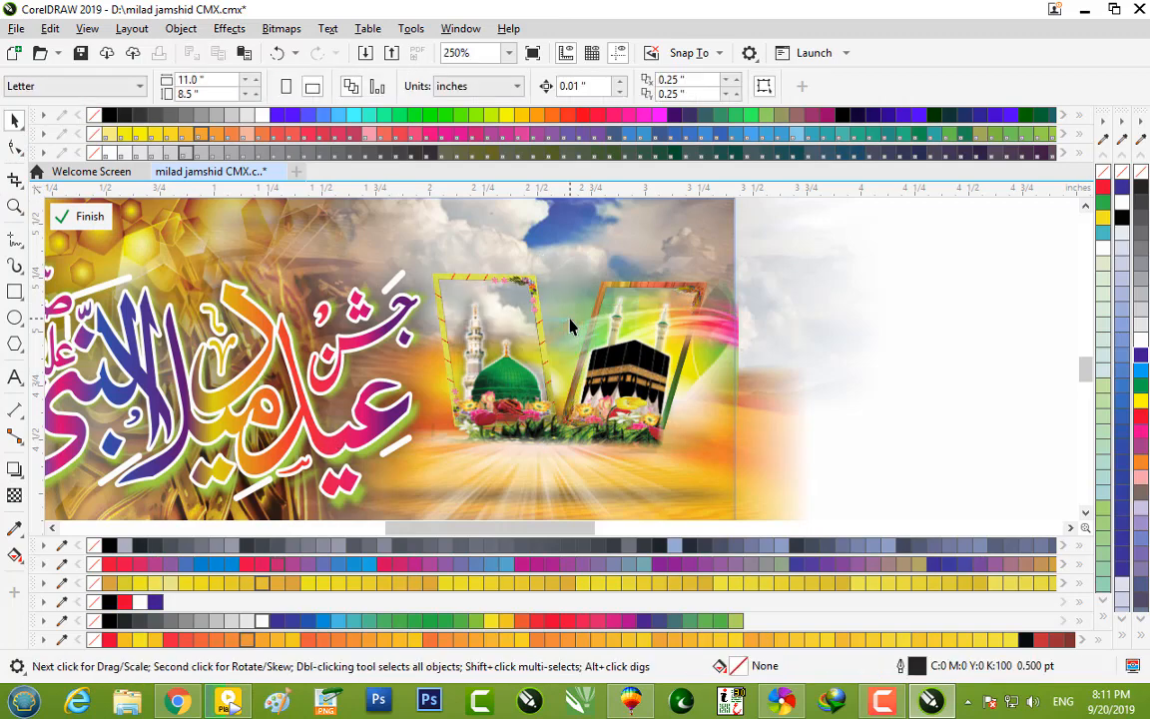
pyautogui.hotkey('ctrl', 'v')
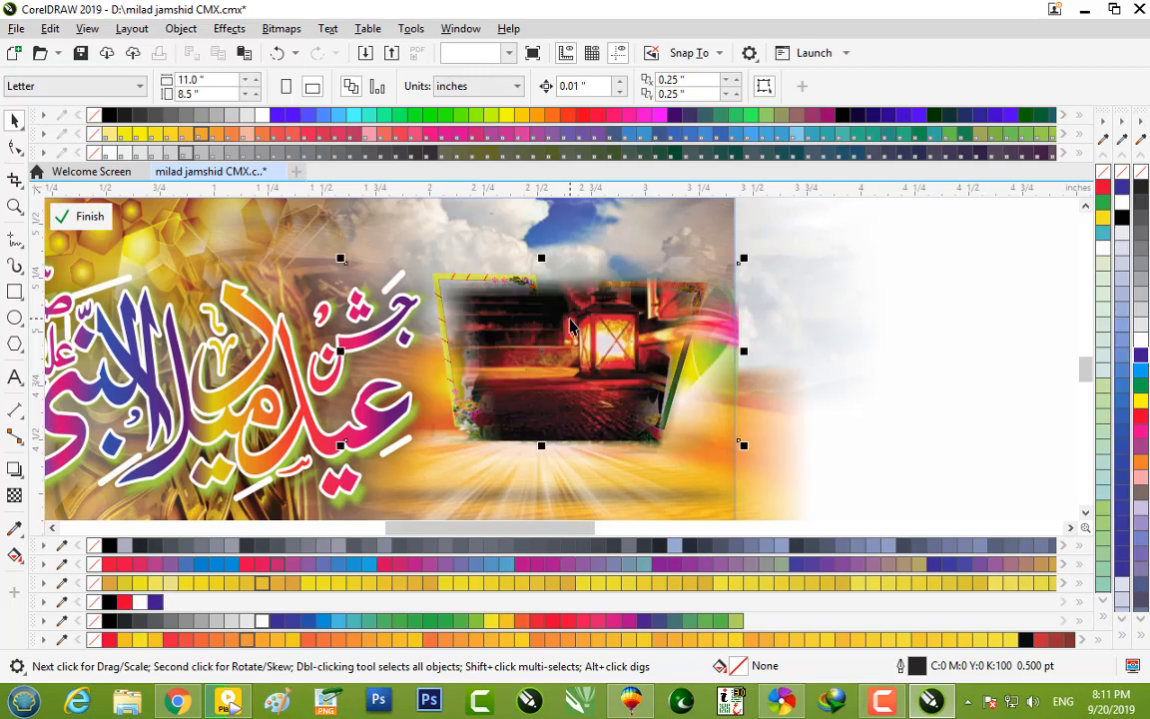
pyautogui.moveTo(567, 328); pyautogui.dragTo(977, 330)
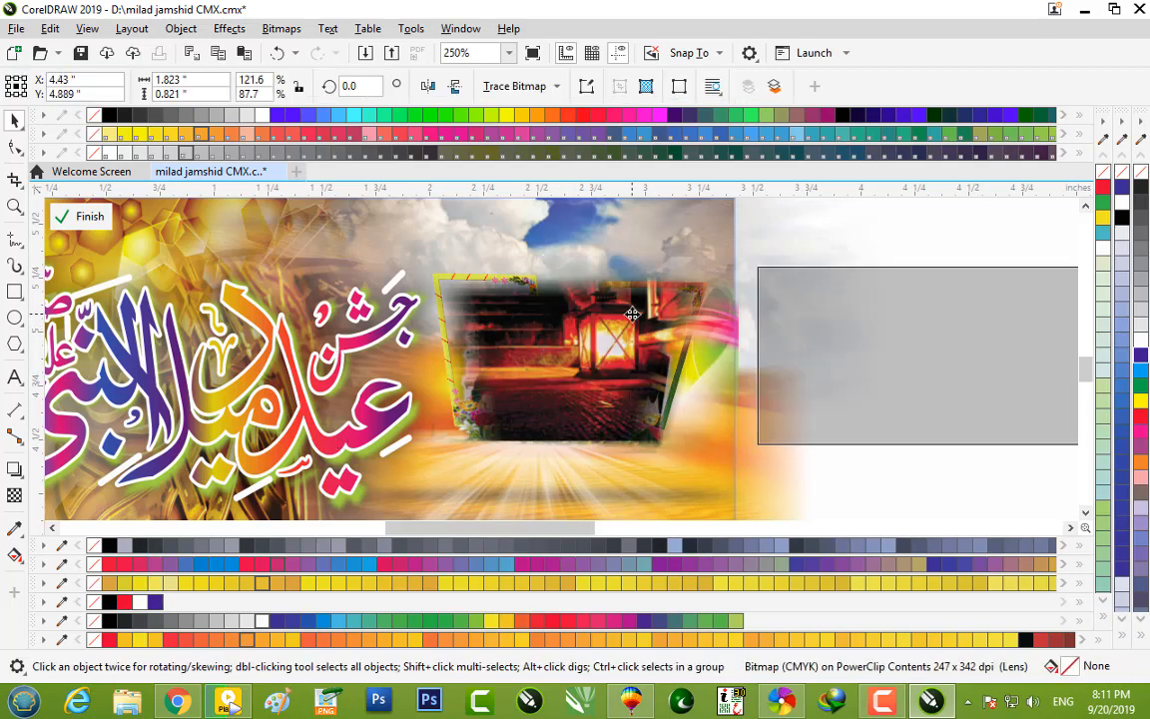
pyautogui.scroll(-4, 632, 314)
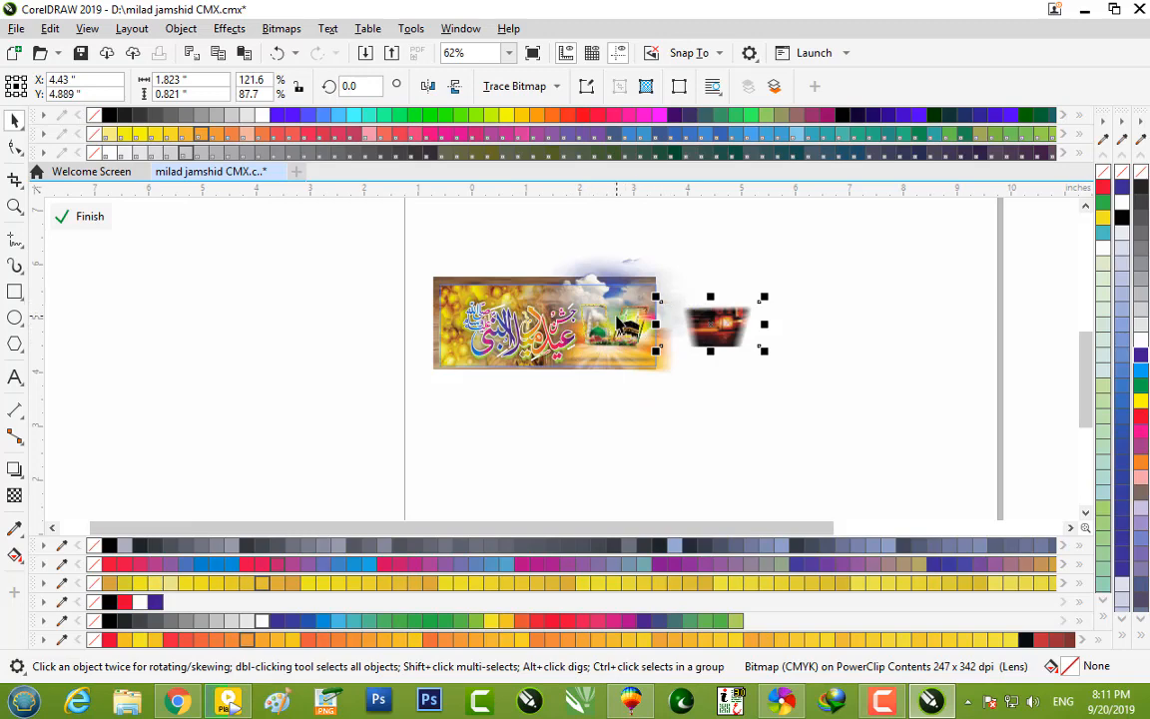
pyautogui.click(75, 216)
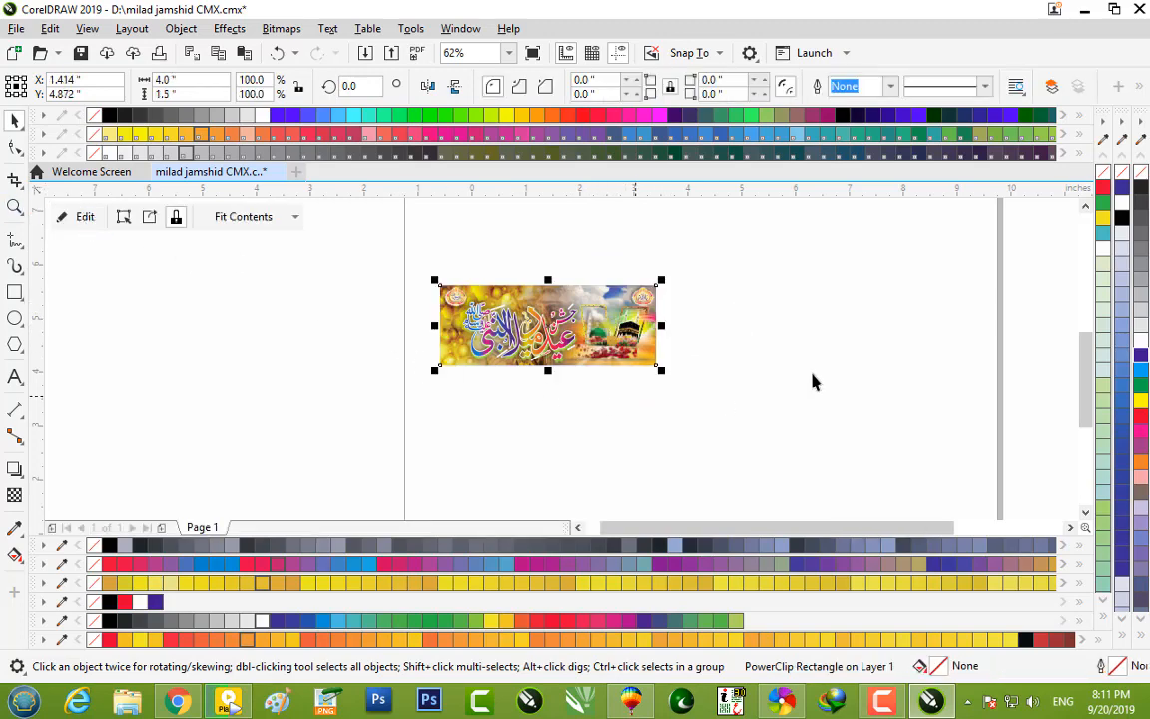
pyautogui.click(1085, 10)
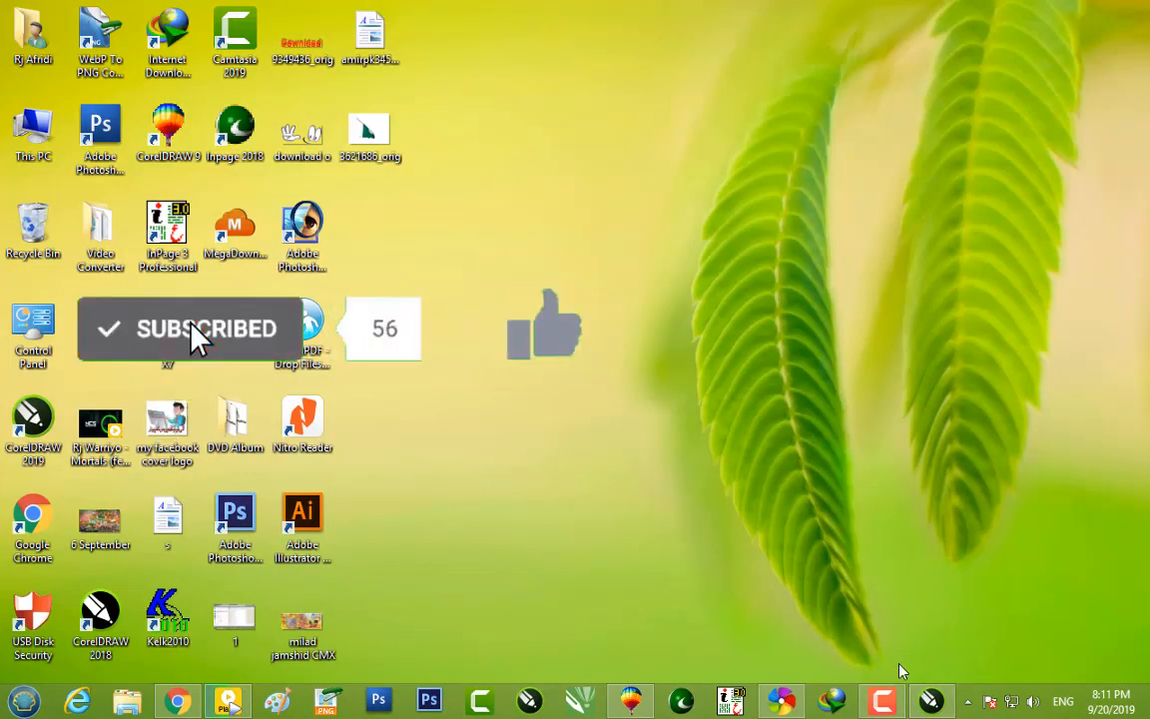
pyautogui.click(934, 699)
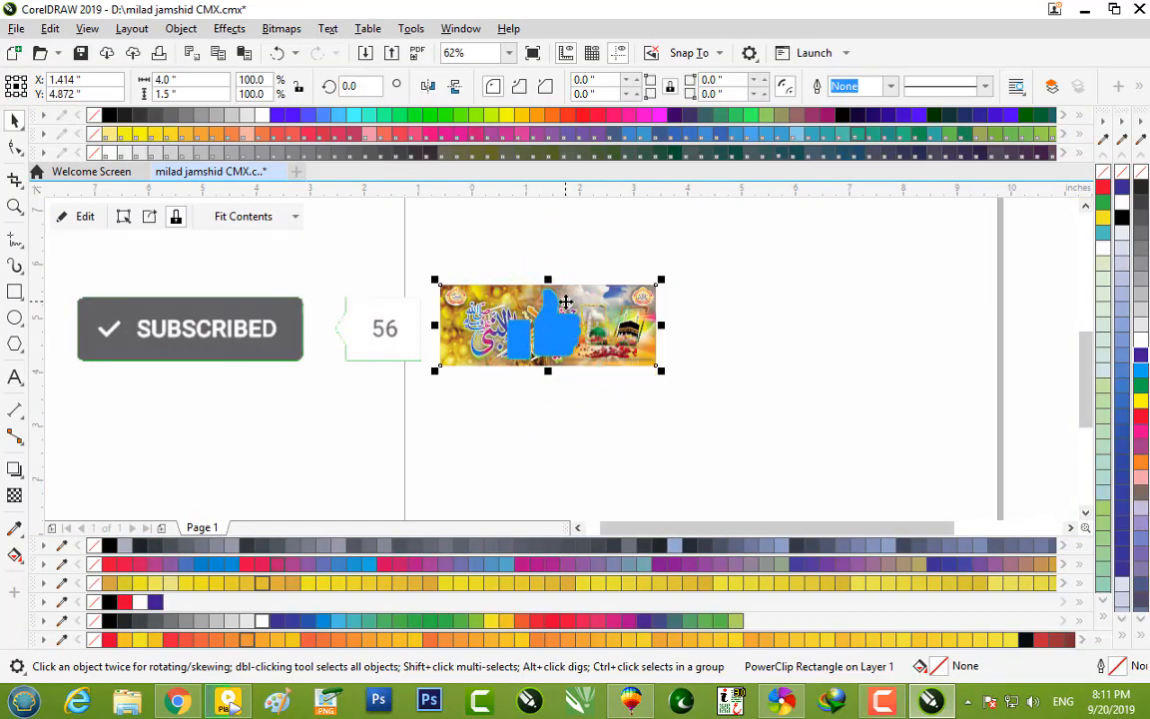
pyautogui.hotkey('ctrl', 's')
pyautogui.click(534, 489)
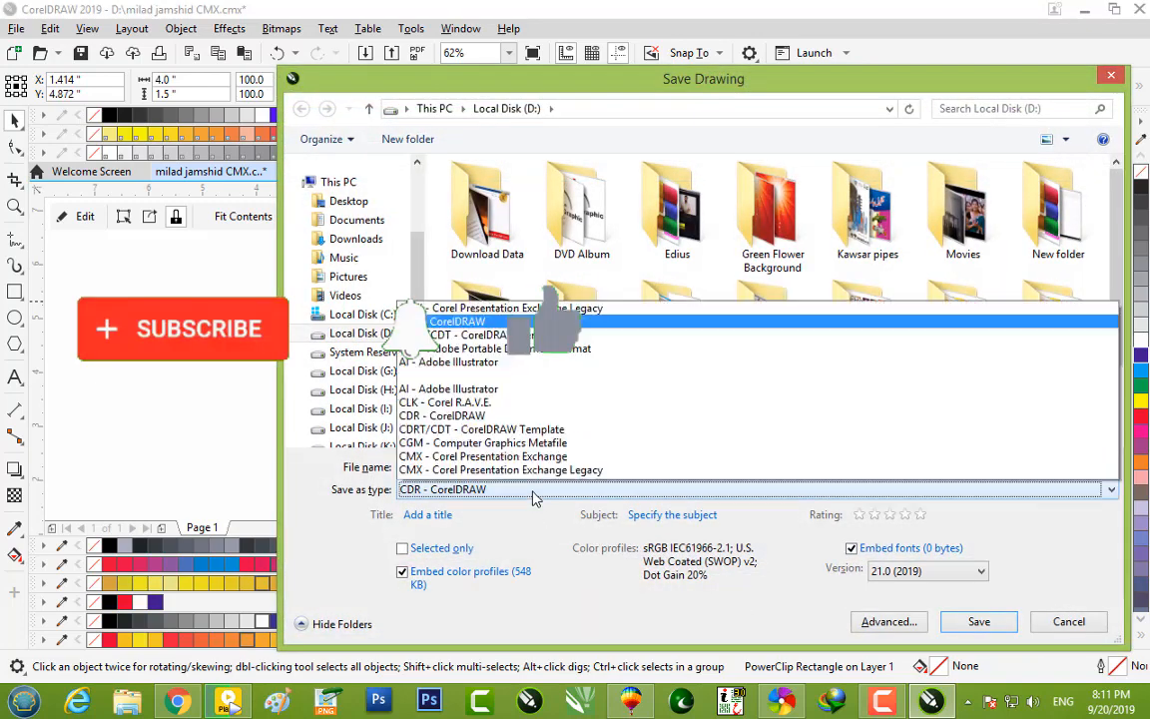
pyautogui.click(539, 108)
pyautogui.click(350, 201)
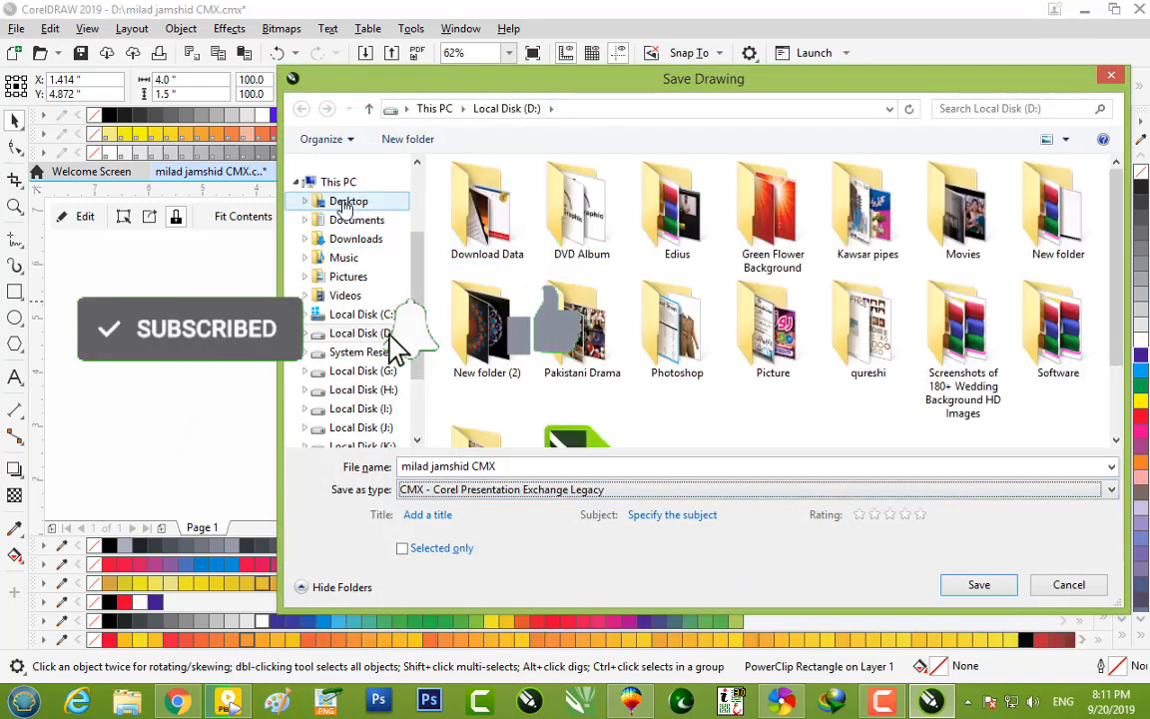
pyautogui.click(986, 584)
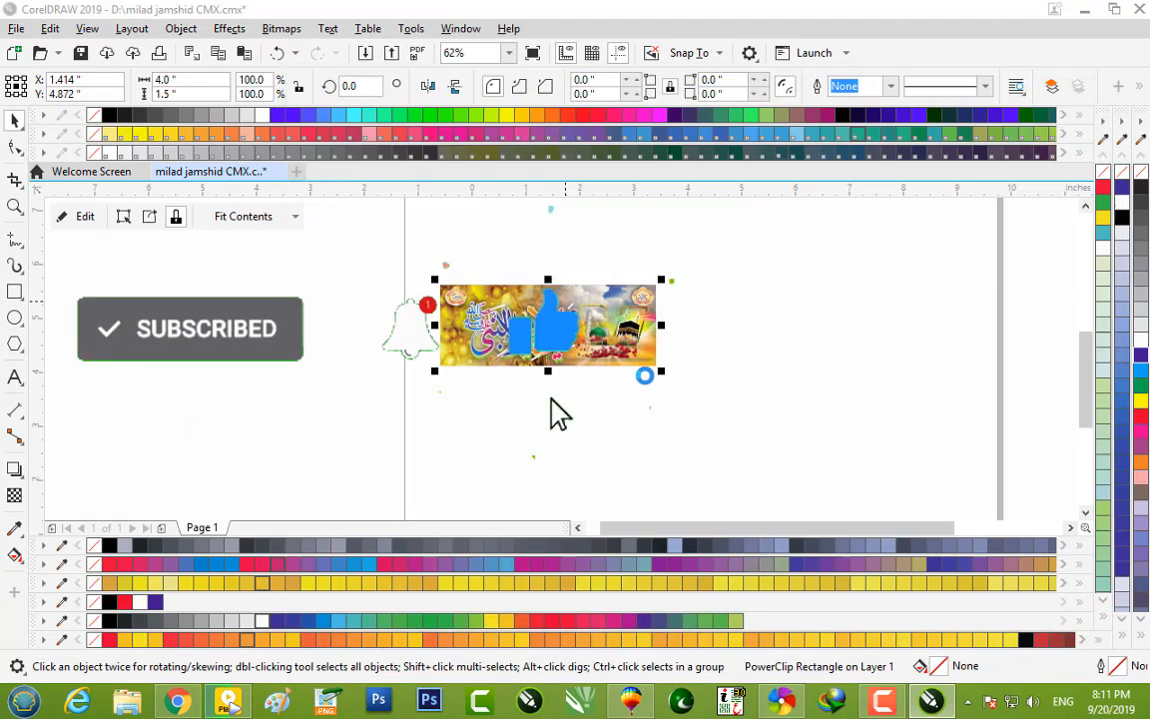
# Step: Minimize the drawing window and refresh the desktop twice
pyautogui.click(1084, 9)
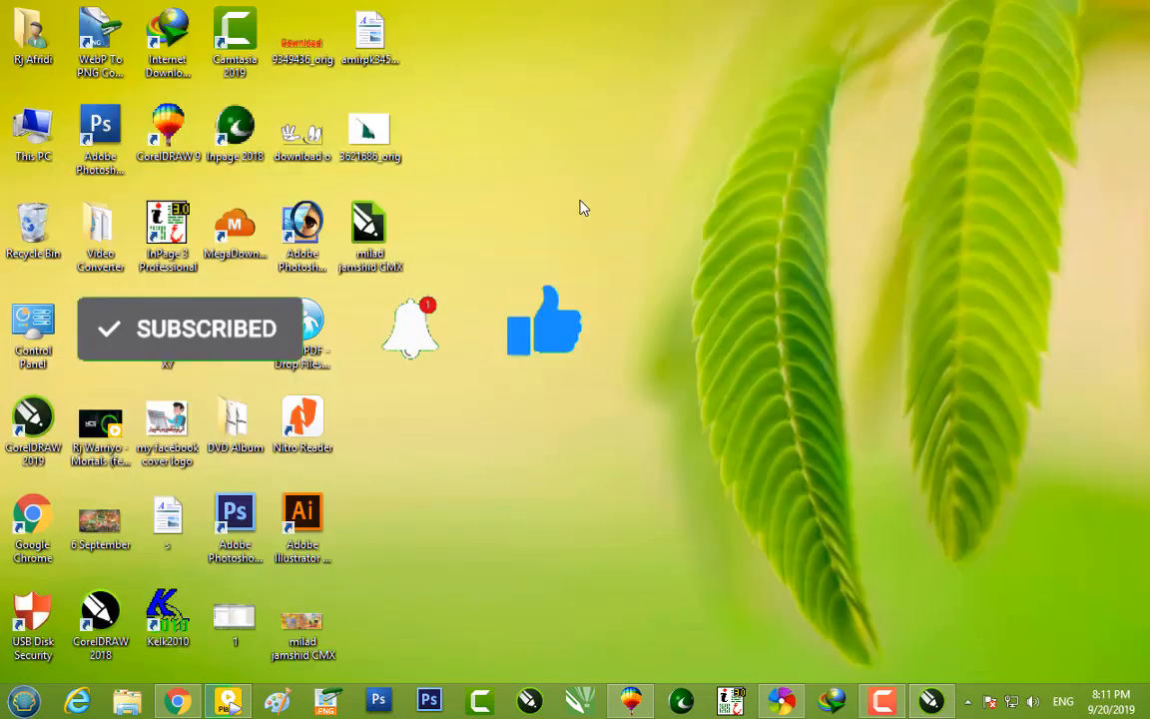
pyautogui.rightClick(581, 202)
pyautogui.click(616, 264)
pyautogui.rightClick(582, 218)
pyautogui.click(611, 264)
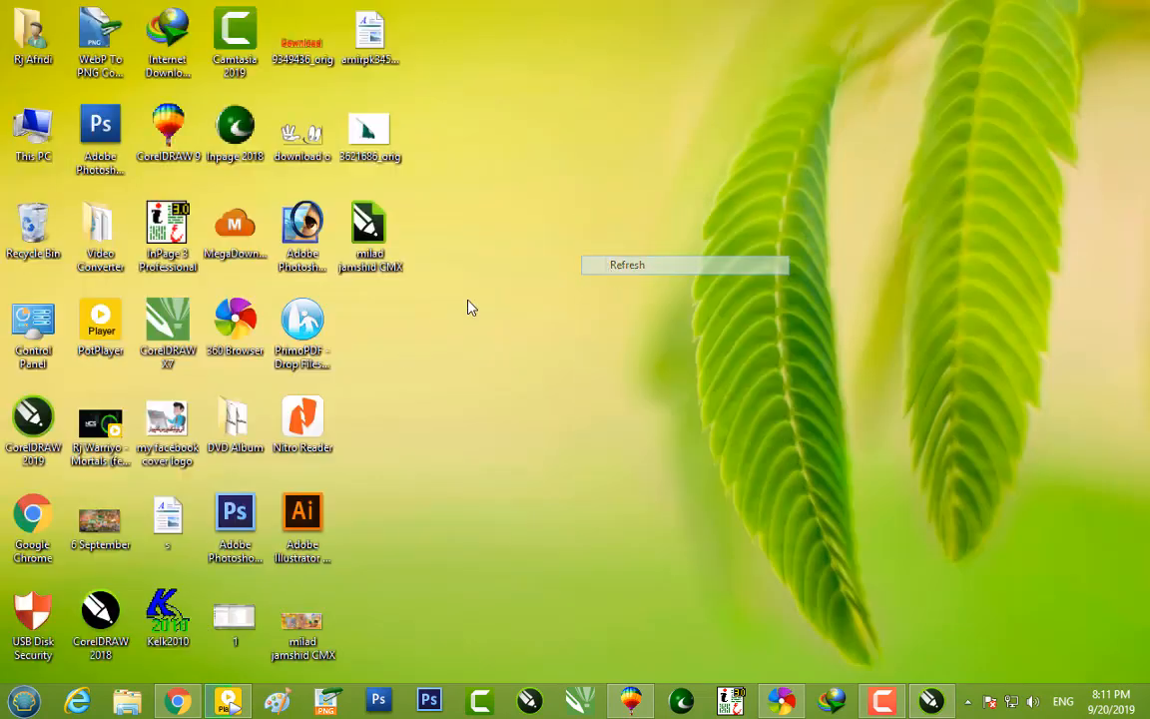
pyautogui.moveTo(384, 260); pyautogui.dragTo(639, 704)
pyautogui.click(964, 392)
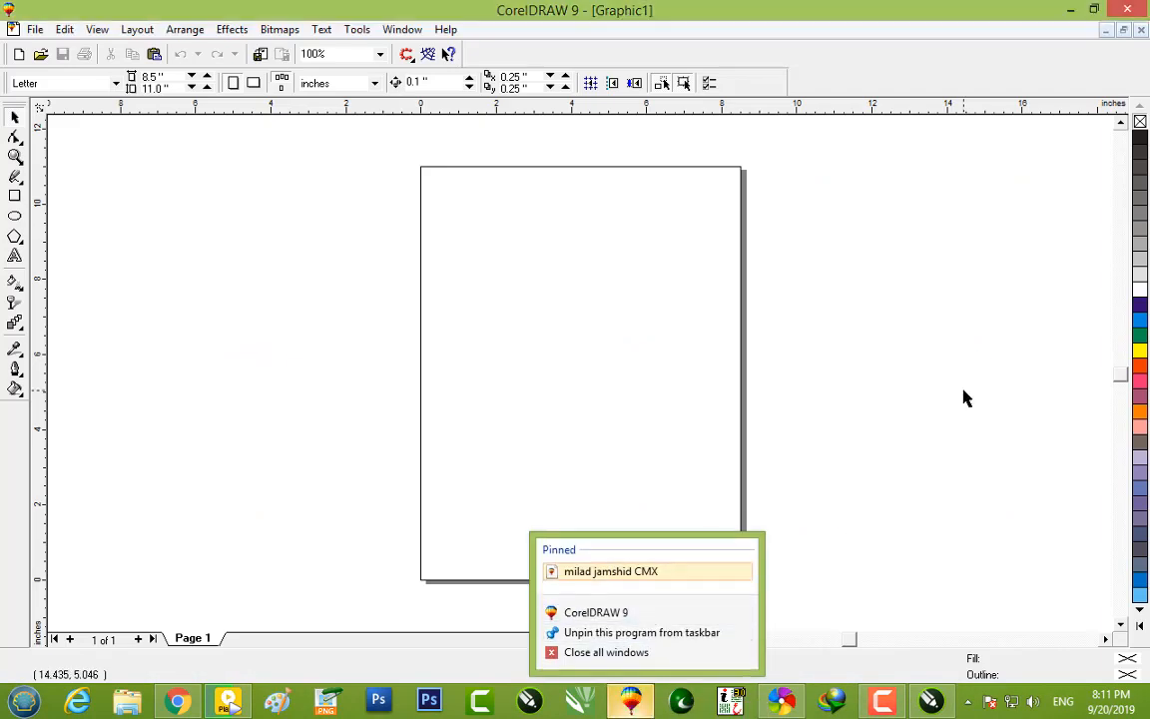
pyautogui.click(1066, 8)
pyautogui.click(1068, 9)
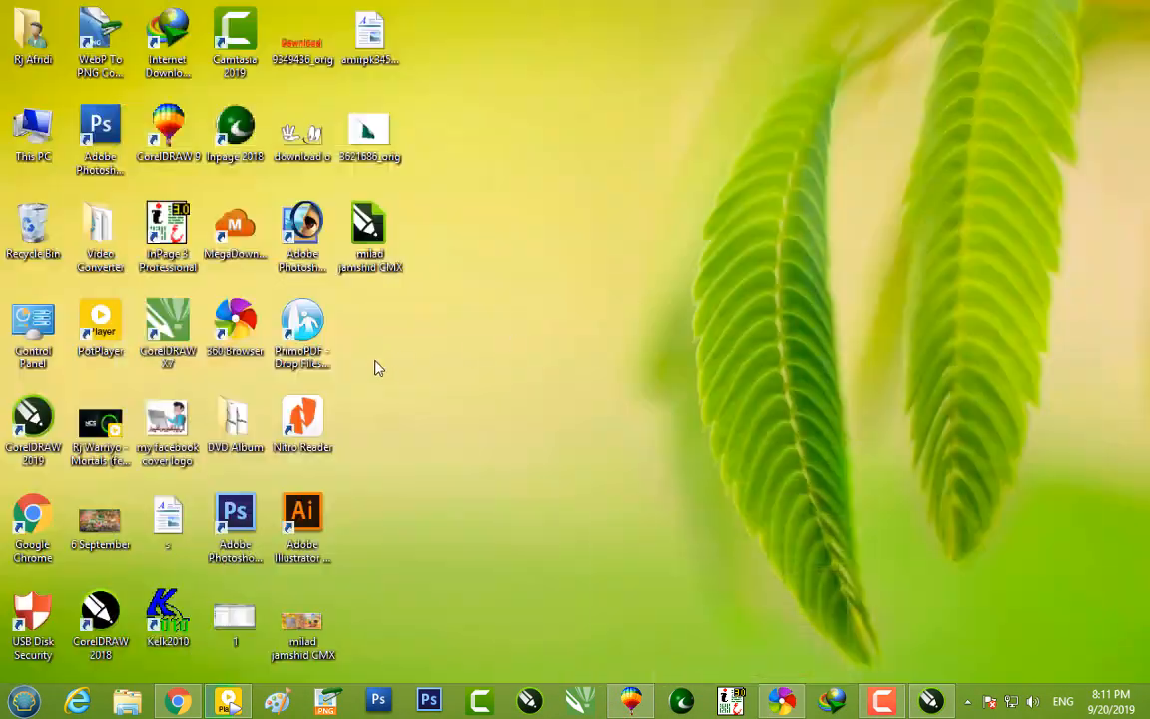
pyautogui.moveTo(370, 229); pyautogui.dragTo(798, 687)
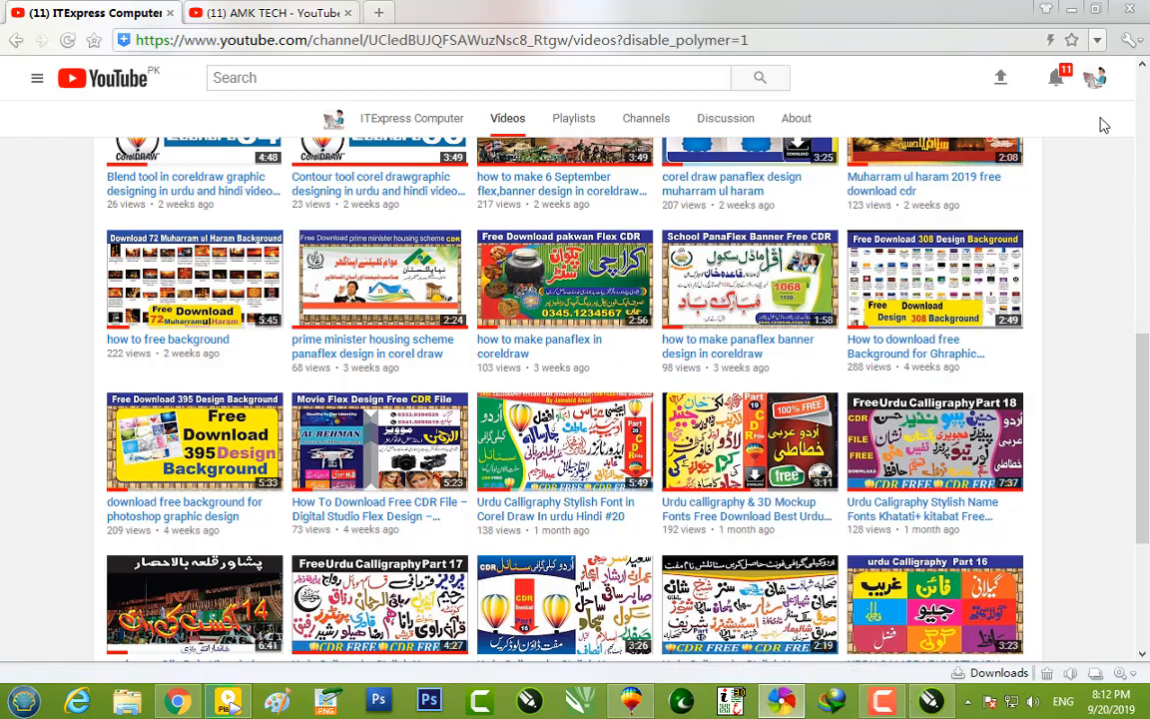
pyautogui.click(1072, 9)
pyautogui.click(631, 700)
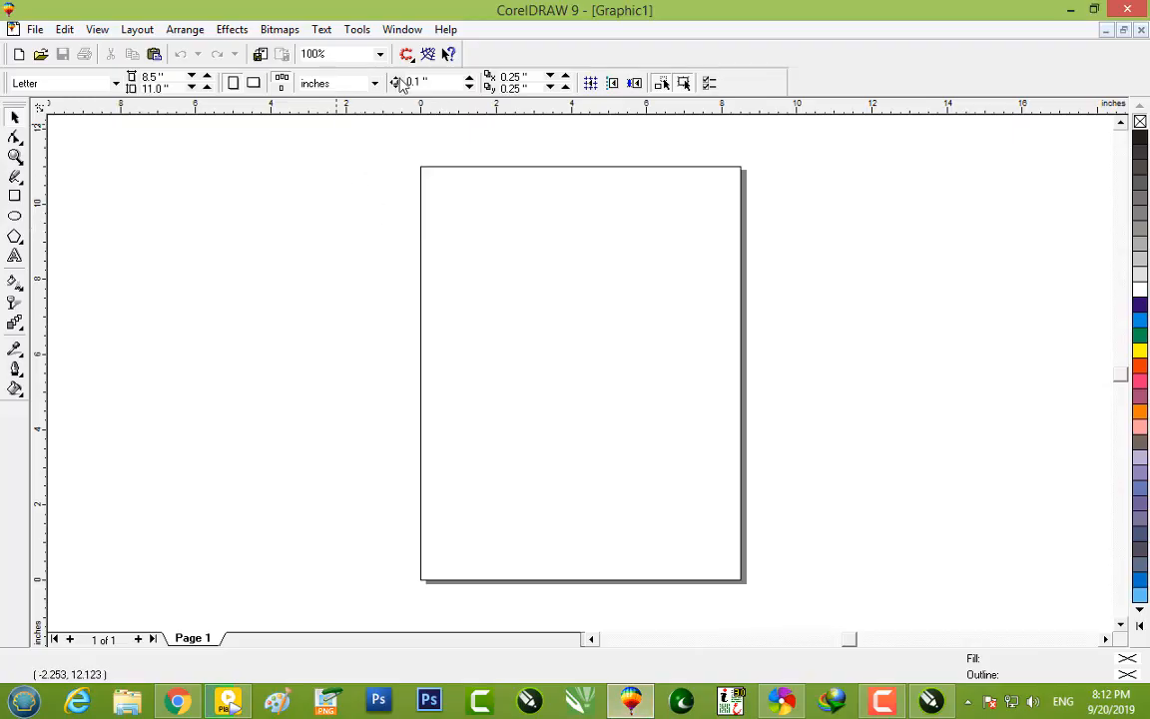
pyautogui.click(1070, 9)
# Step: Import milad jamshid CMX from the desktop onto the blank CorelDRAW 9 page, delete the imported banner, and minimize the program
pyautogui.moveTo(368, 224); pyautogui.dragTo(617, 451)
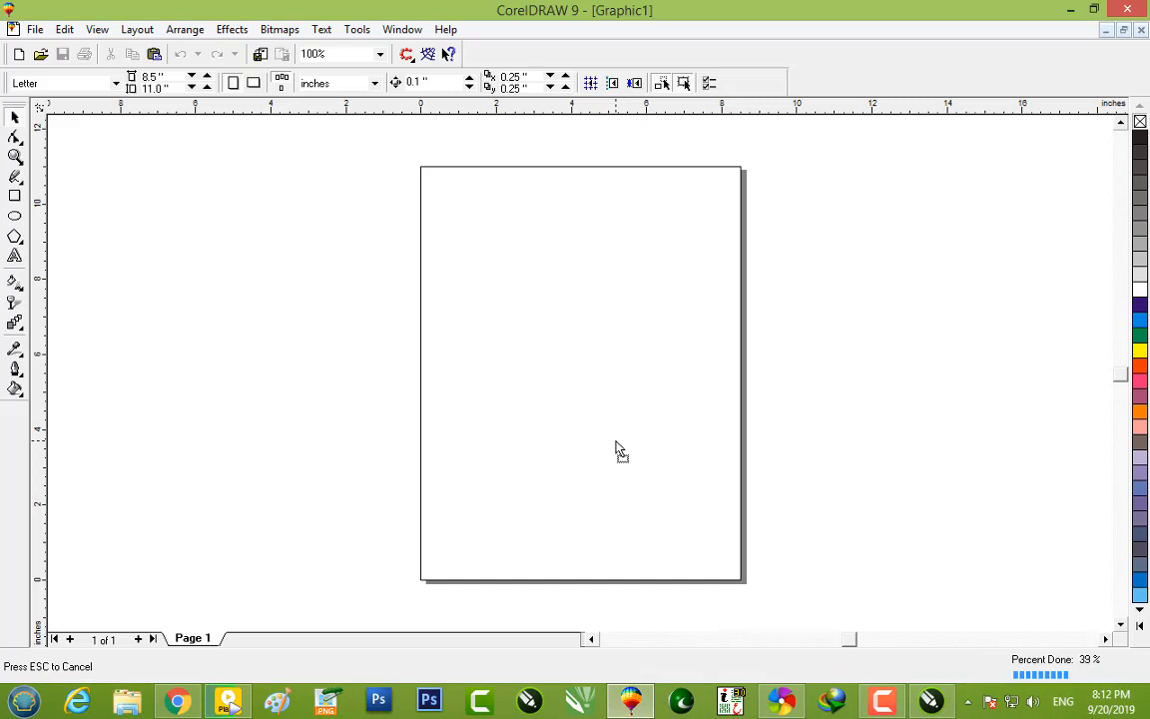
pyautogui.click(739, 390)
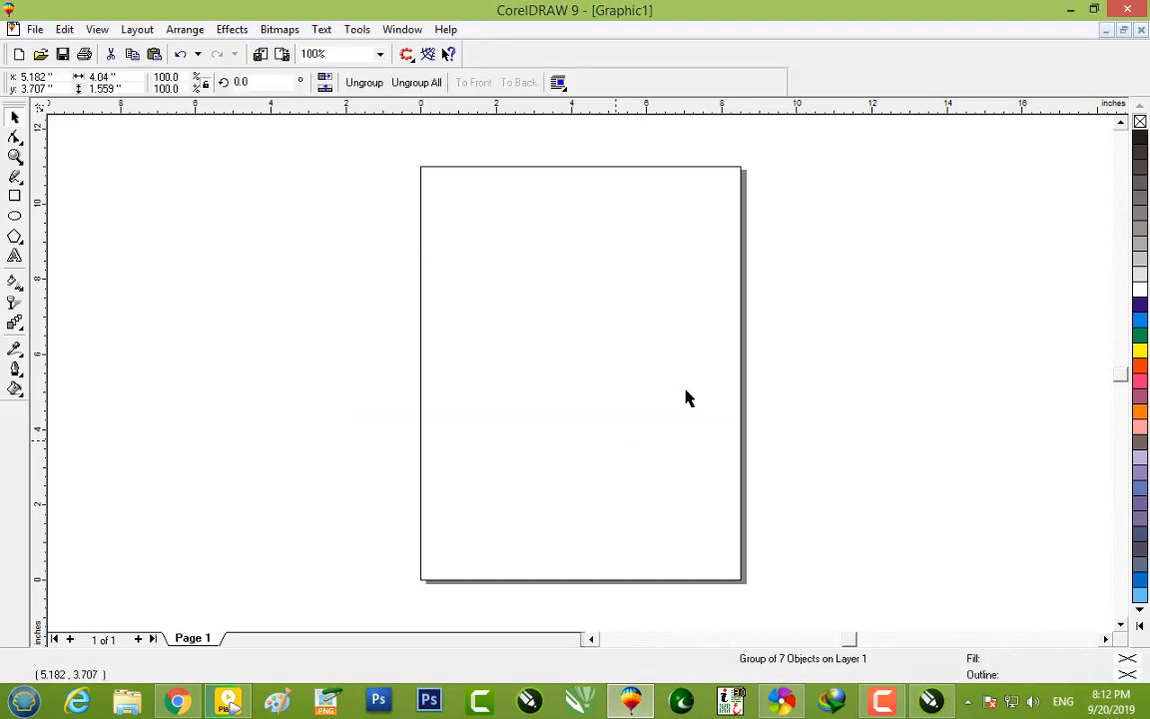
pyautogui.scroll(2, 670, 458)
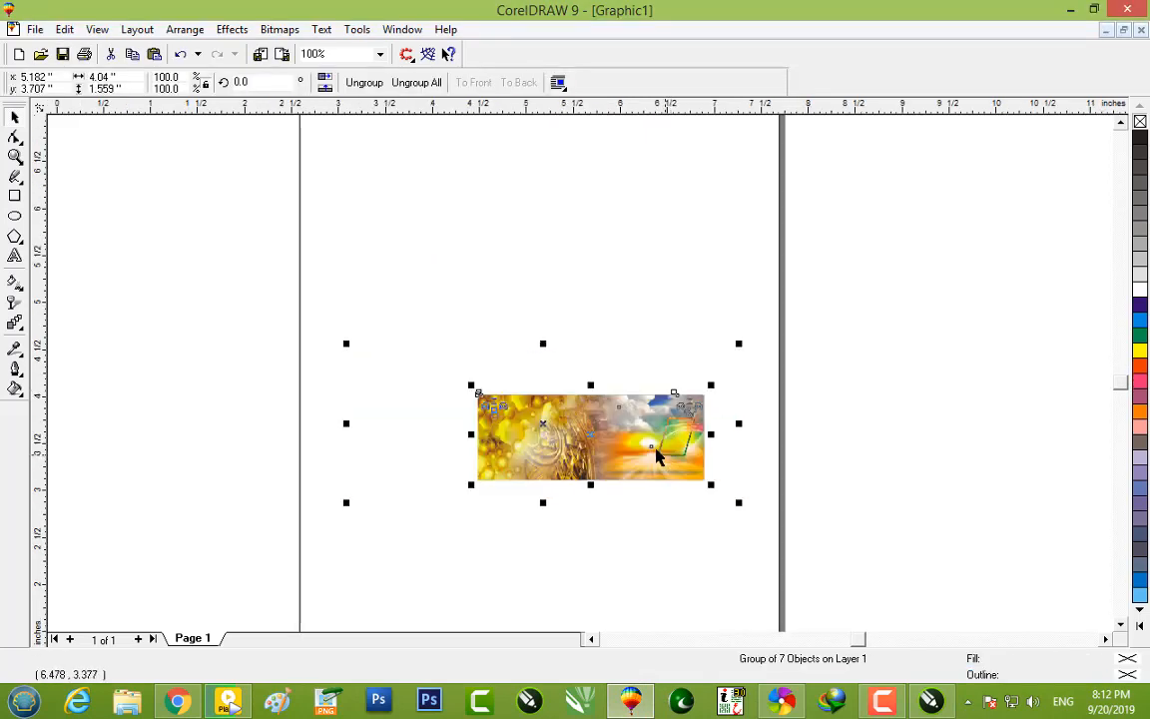
pyautogui.scroll(2, 654, 454)
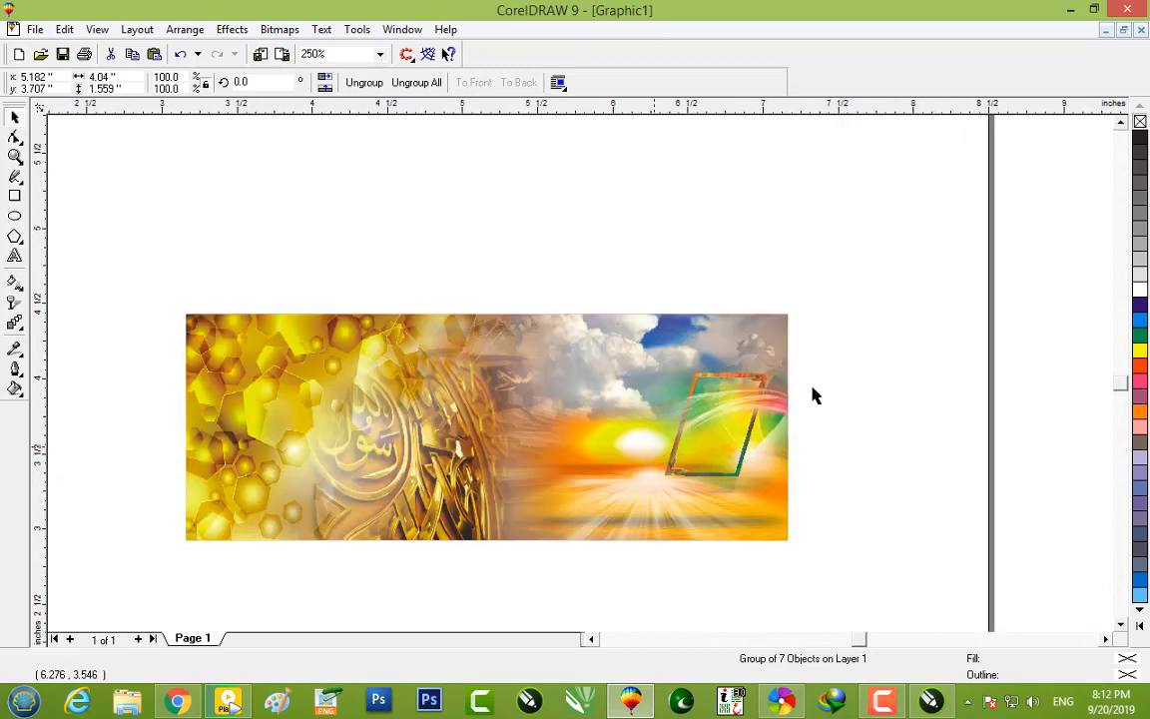
pyautogui.scroll(1, 739, 407)
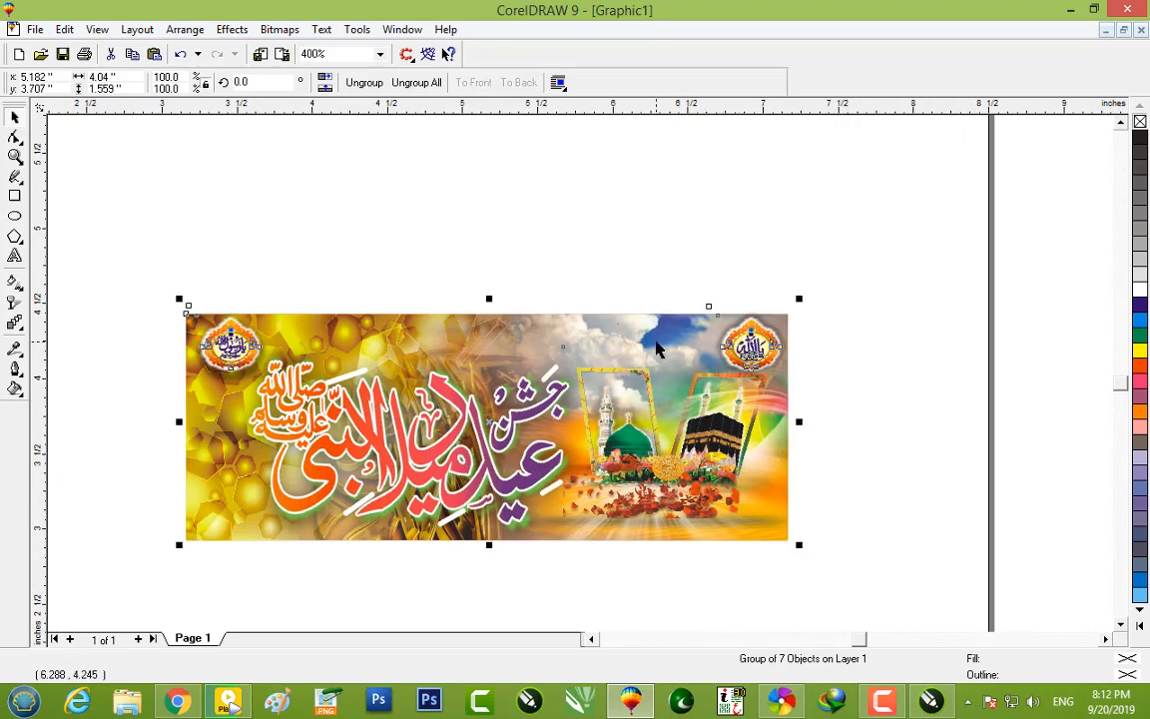
pyautogui.press('Delete')
pyautogui.click(1060, 9)
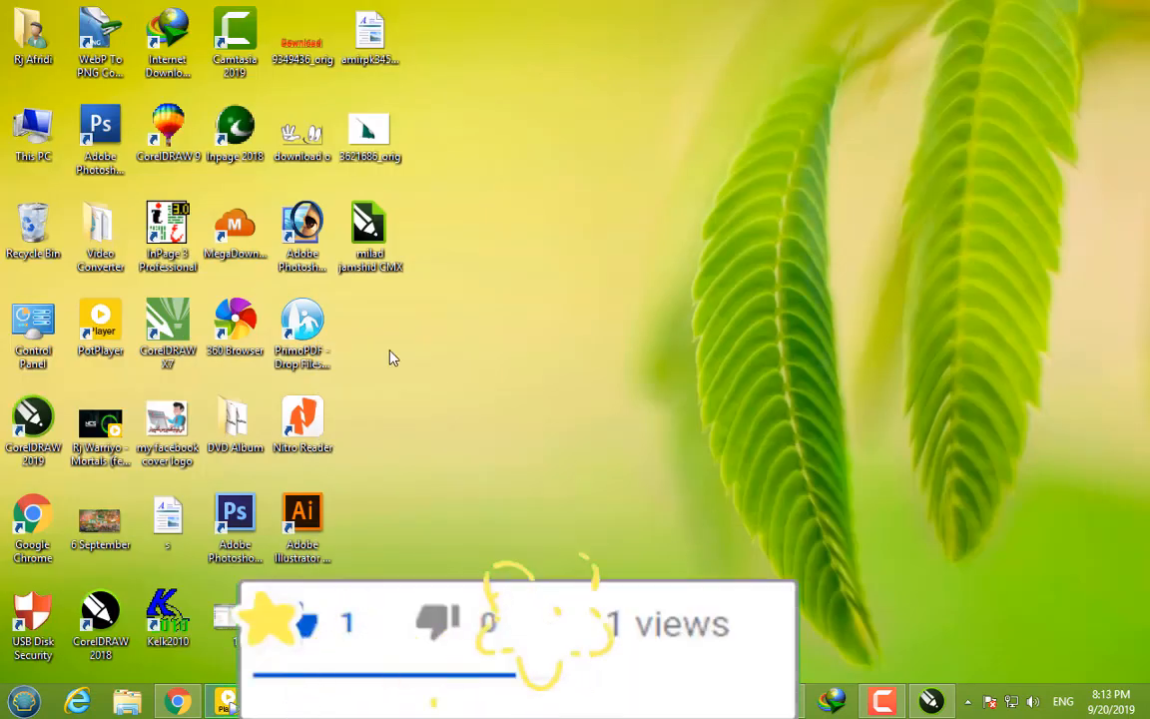
# Step: Switch to CorelDRAW X7 and ungroup the imported banner's objects
pyautogui.click(226, 702)
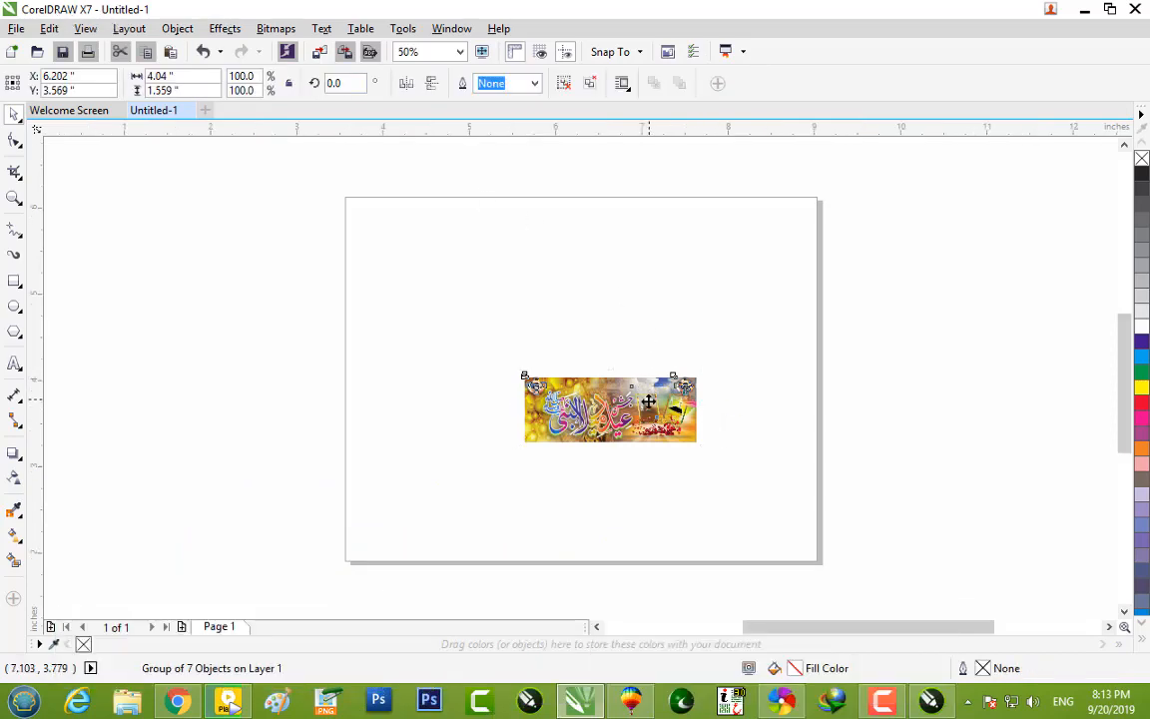
pyautogui.scroll(2, 664, 399)
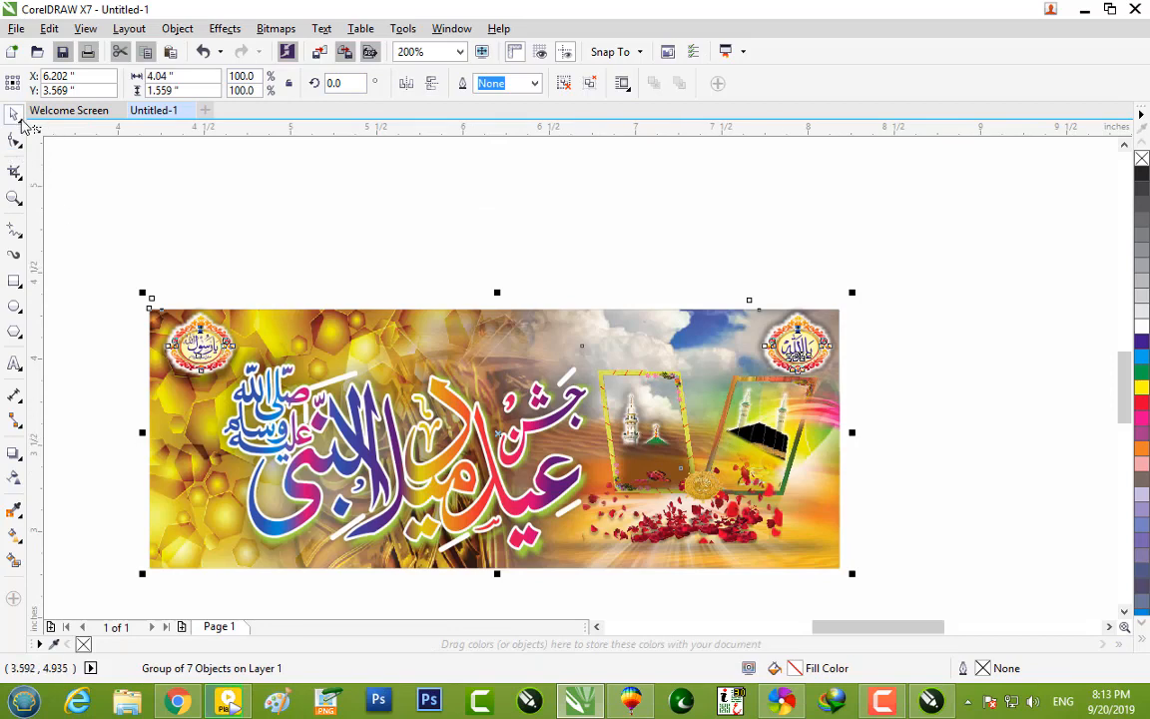
pyautogui.click(442, 336)
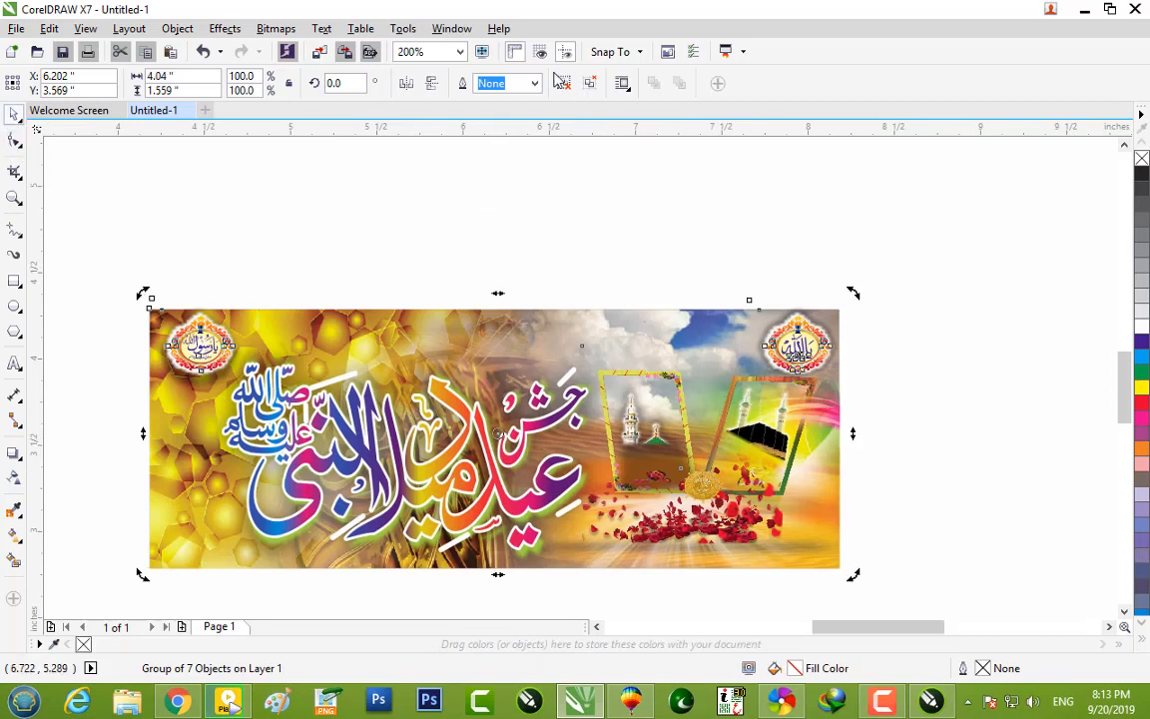
pyautogui.click(562, 83)
pyautogui.click(944, 447)
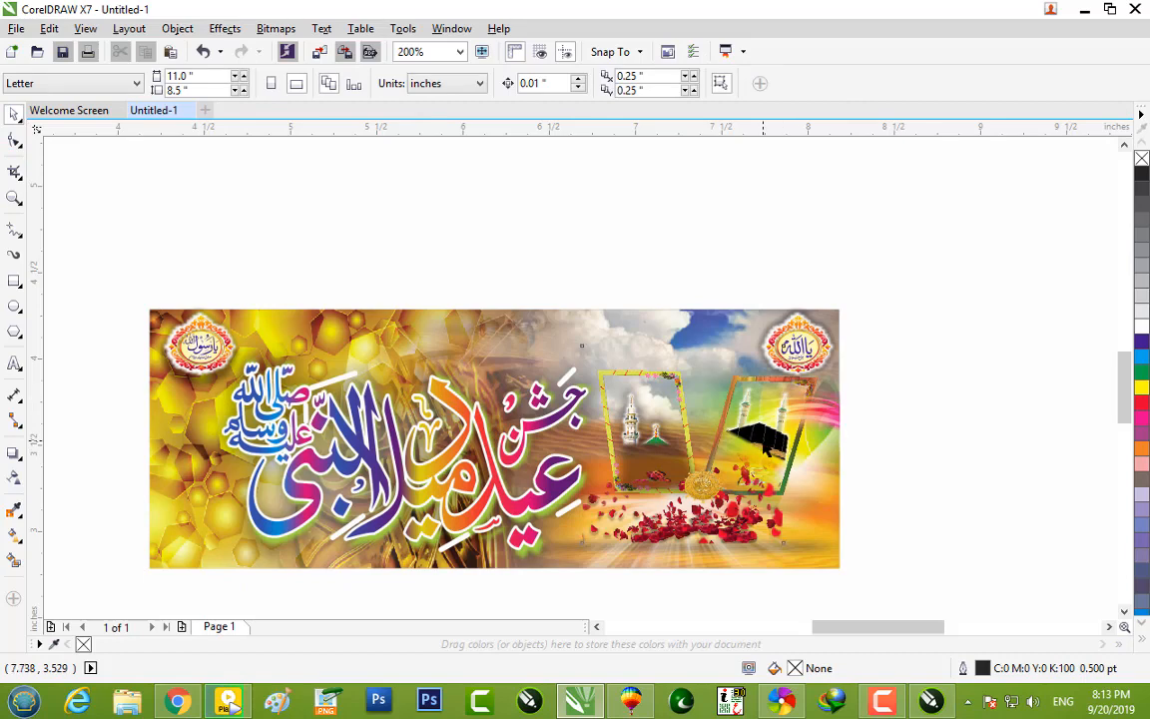
# Step: Select the banner's background PowerClip and open its contents for editing
pyautogui.click(766, 447)
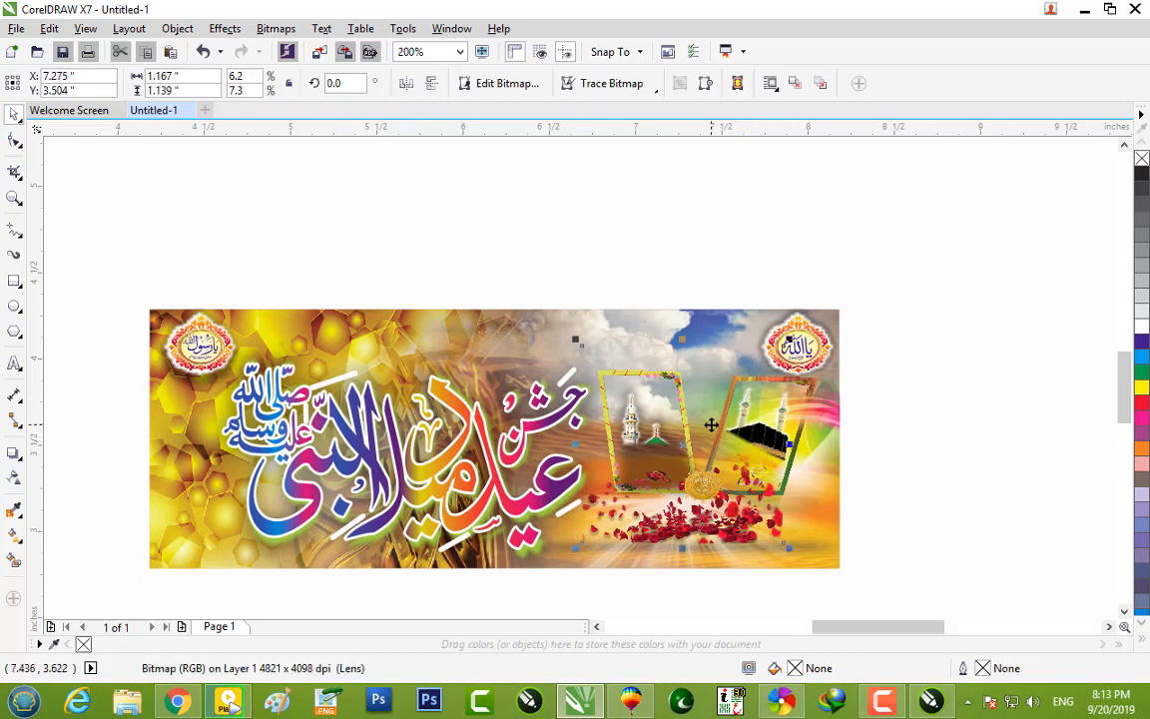
pyautogui.click(467, 335)
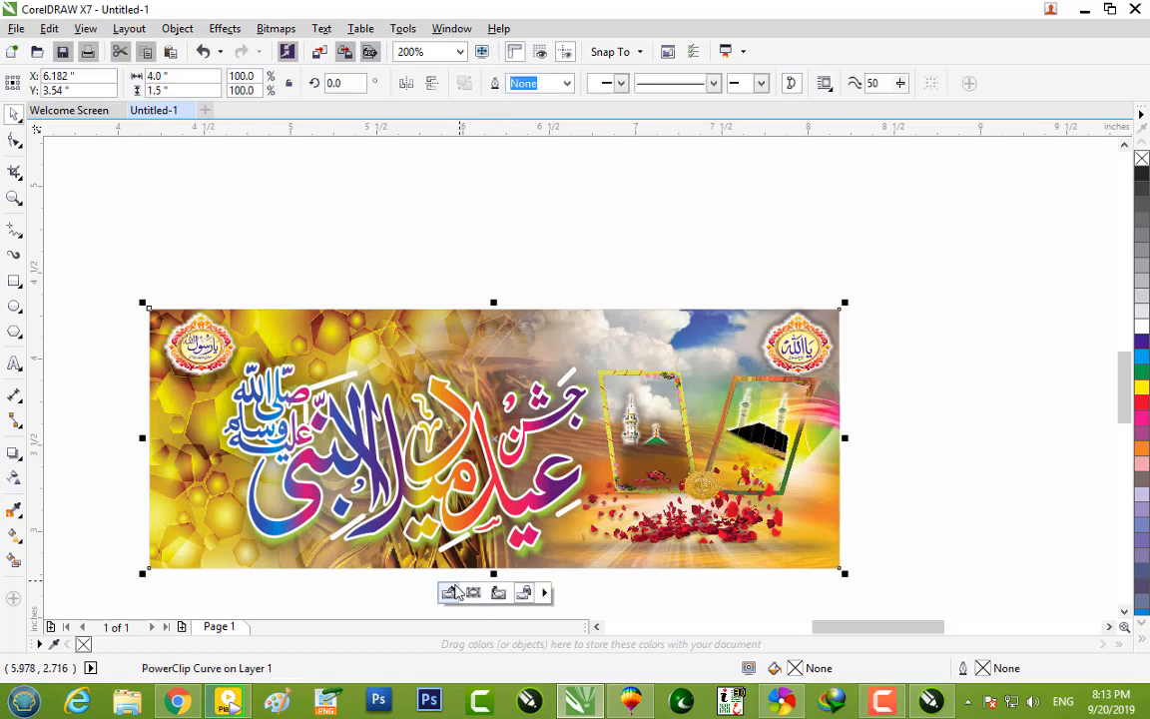
pyautogui.click(455, 591)
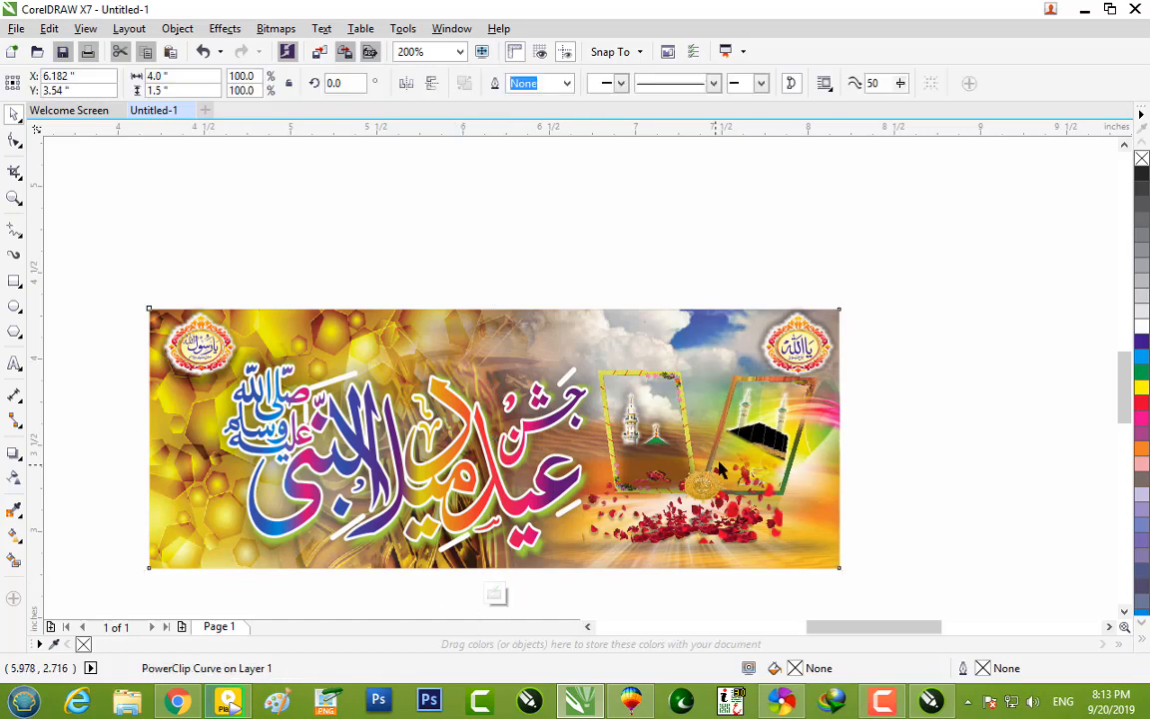
# Step: Try moving the PowerClip curve over the picture frames to about X 7.385", Y 3.859", undo the move, and select the Kaaba bitmap
pyautogui.click(763, 435)
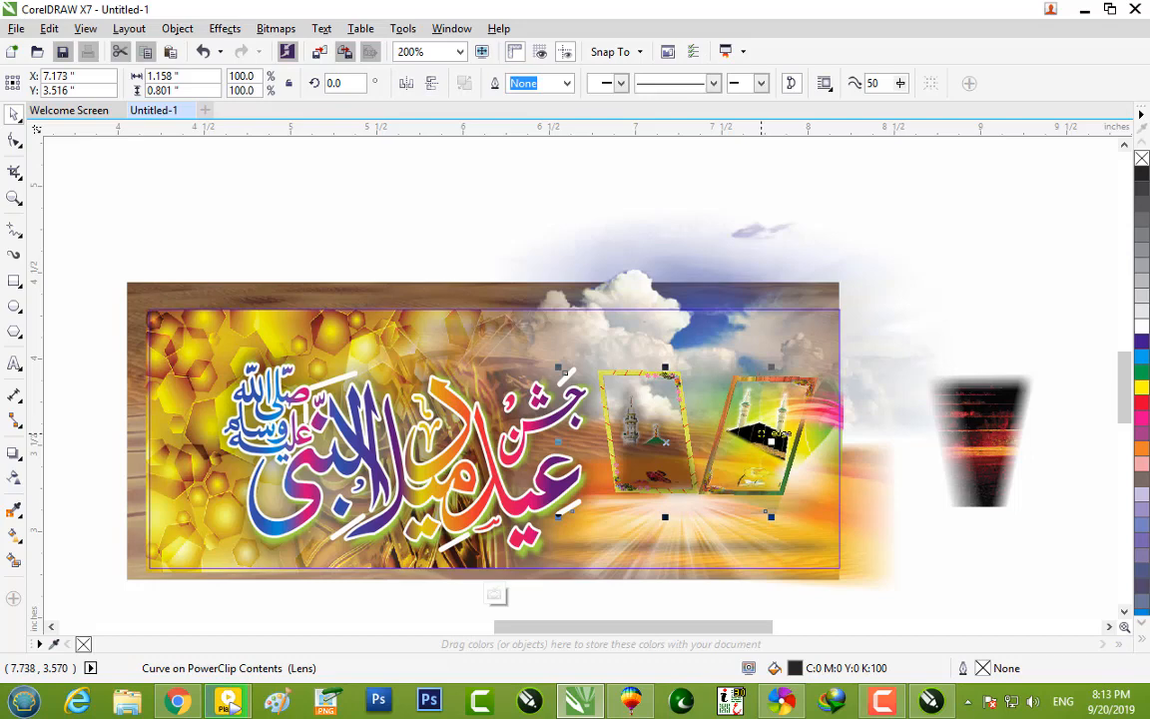
pyautogui.moveTo(766, 445); pyautogui.dragTo(803, 386)
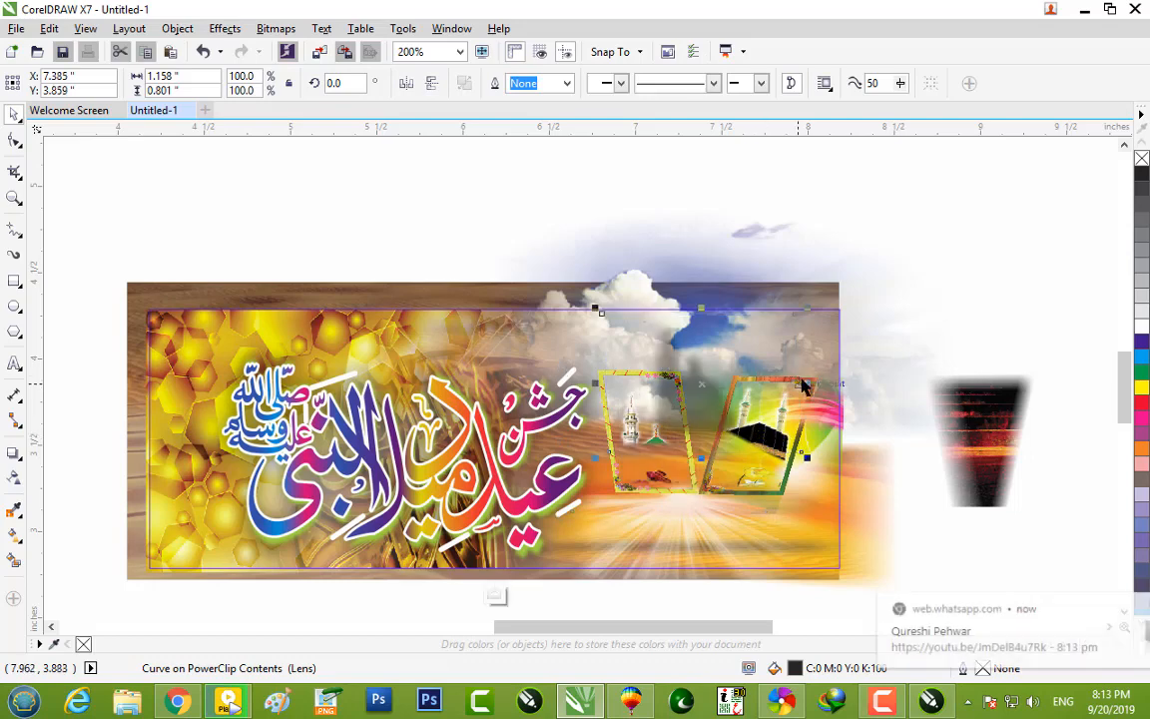
pyautogui.hotkey('ctrl', 'z')
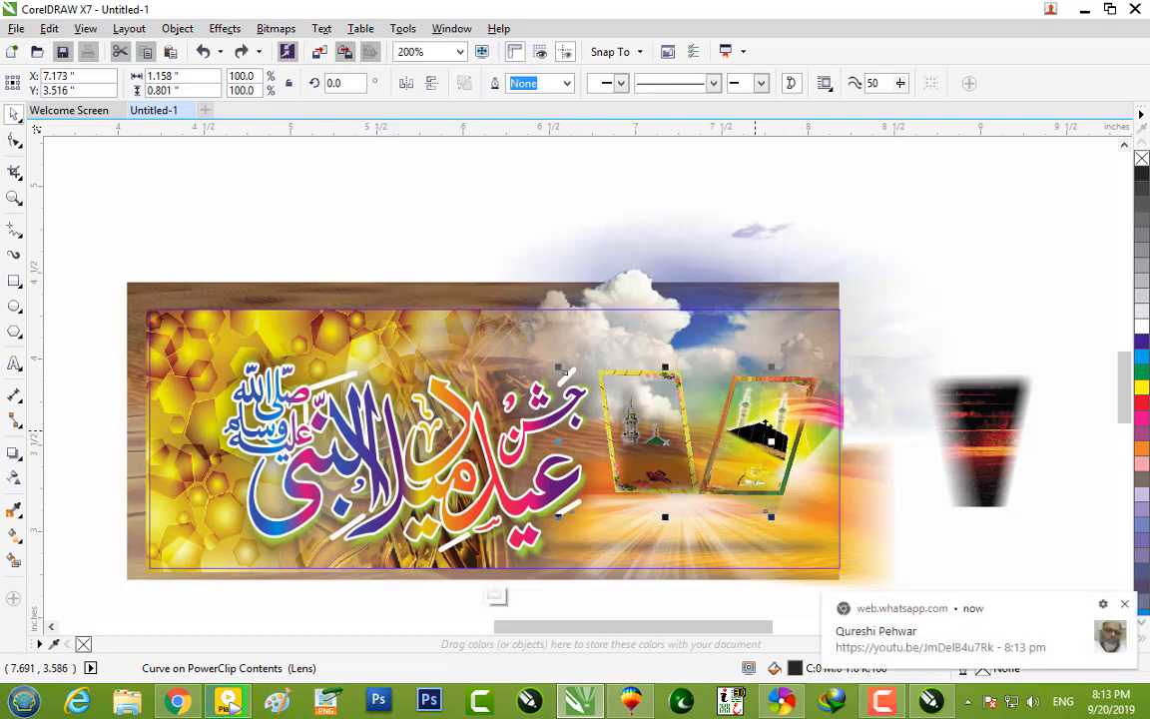
pyautogui.click(788, 408)
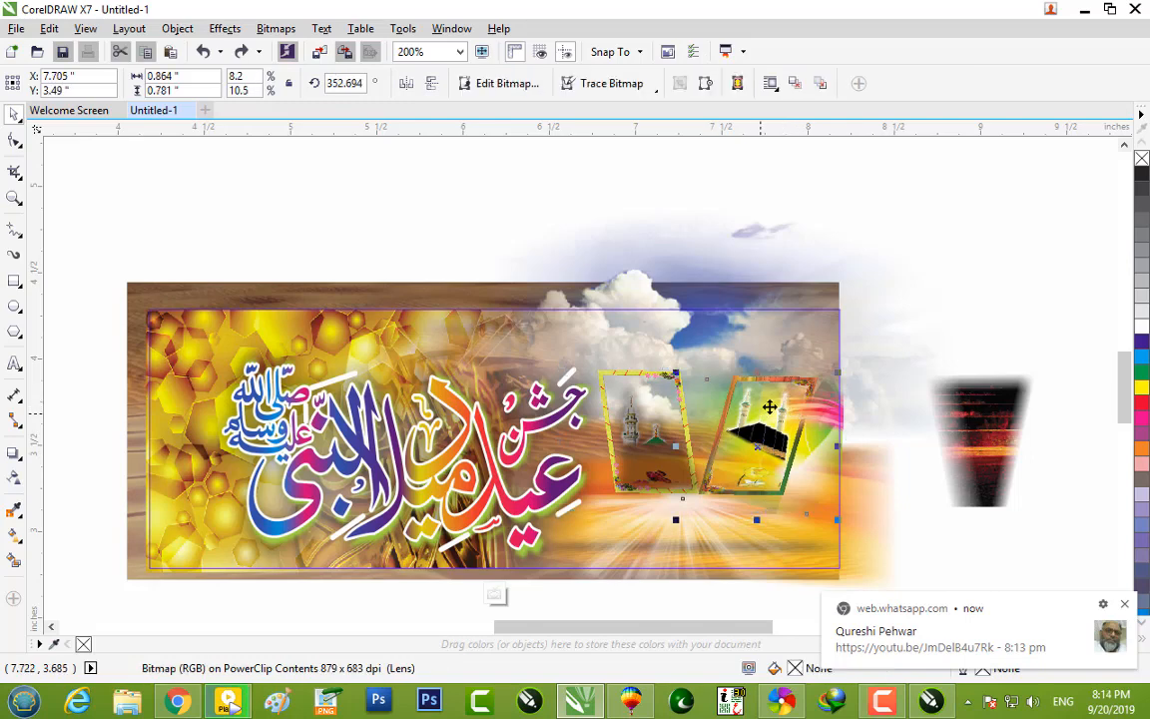
# Step: Dismiss the desktop notification and view the ITExpress Computer and AMK TECH video pages on YouTube in the browser
pyautogui.click(1085, 12)
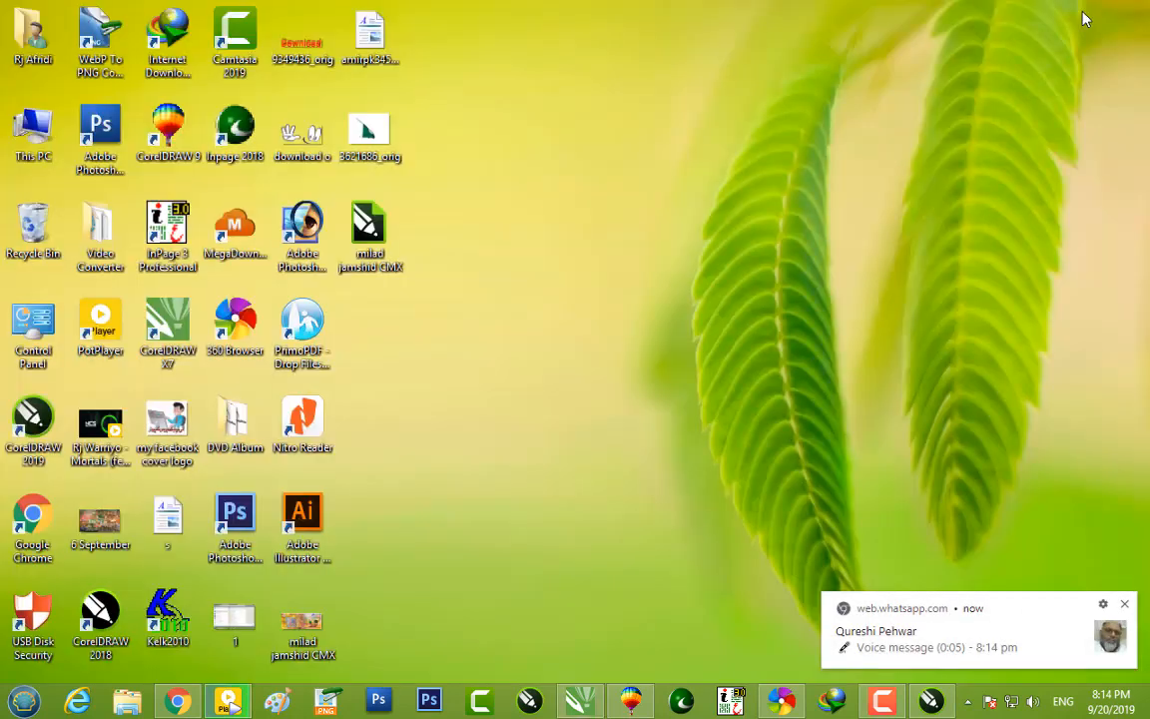
pyautogui.click(1126, 607)
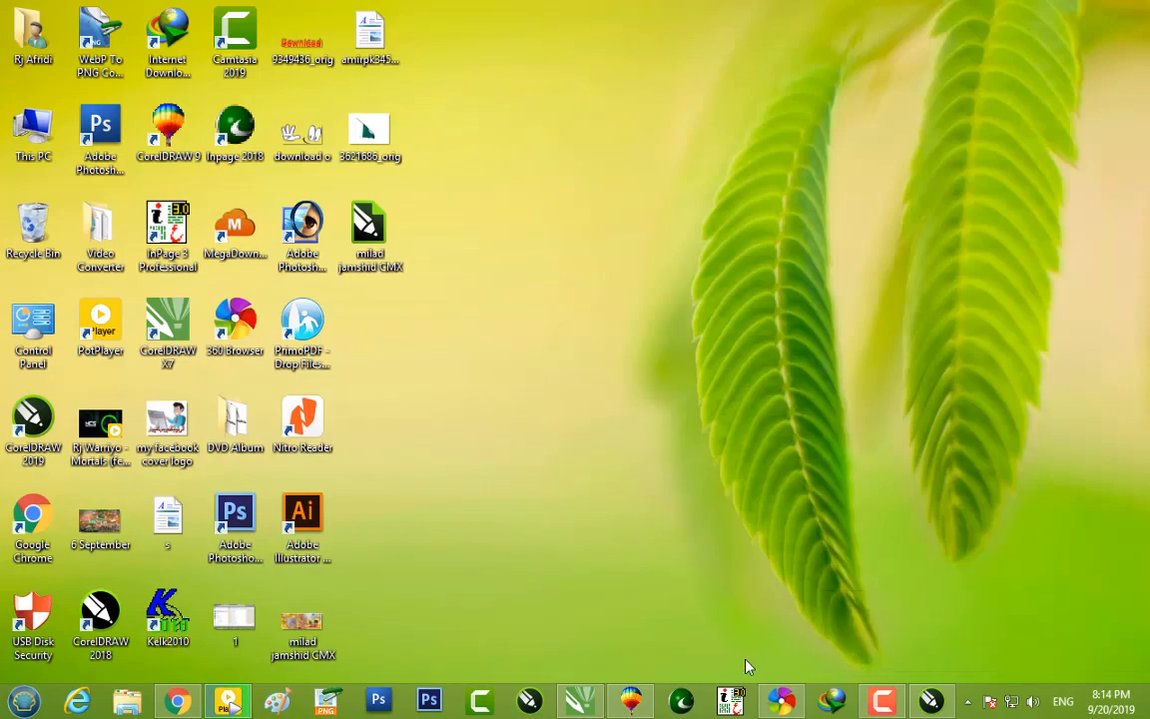
pyautogui.click(782, 697)
pyautogui.scroll(7, 451, 250)
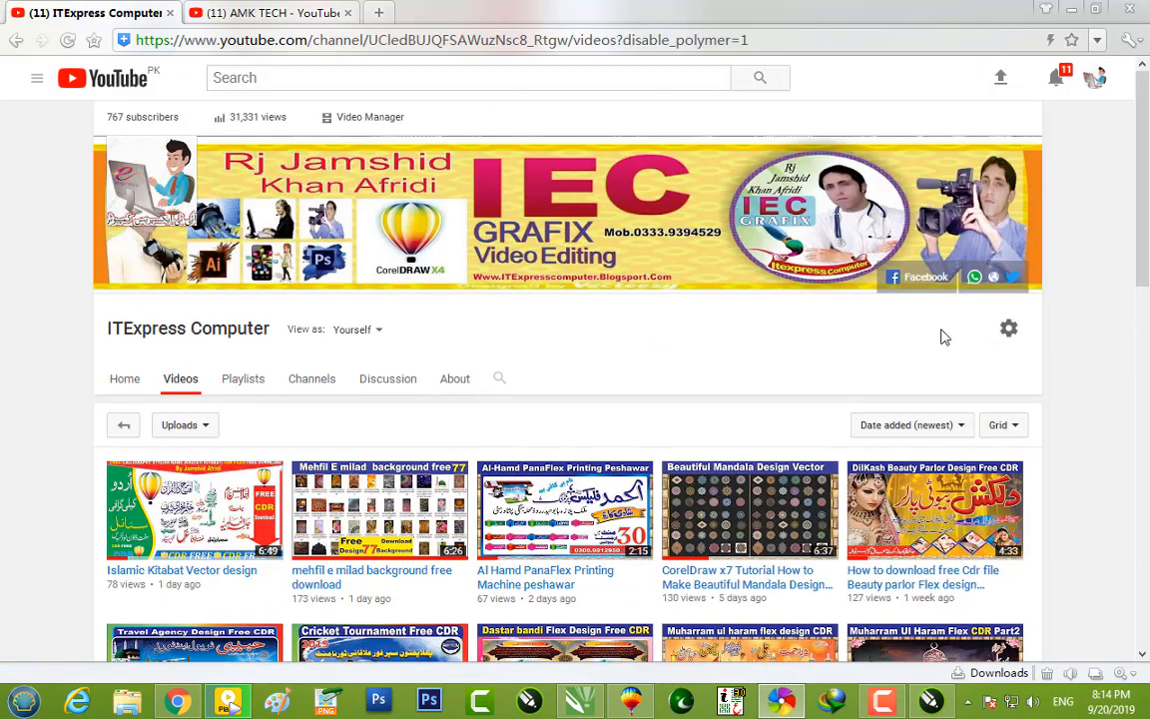
pyautogui.click(300, 12)
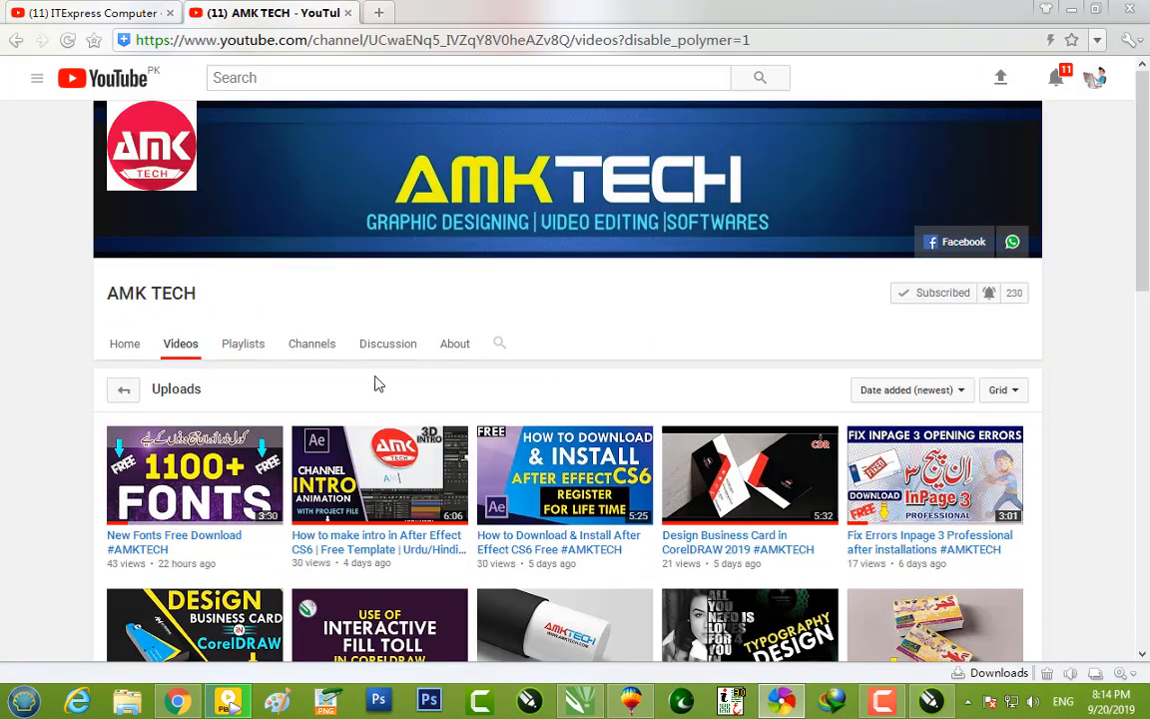
pyautogui.click(1073, 10)
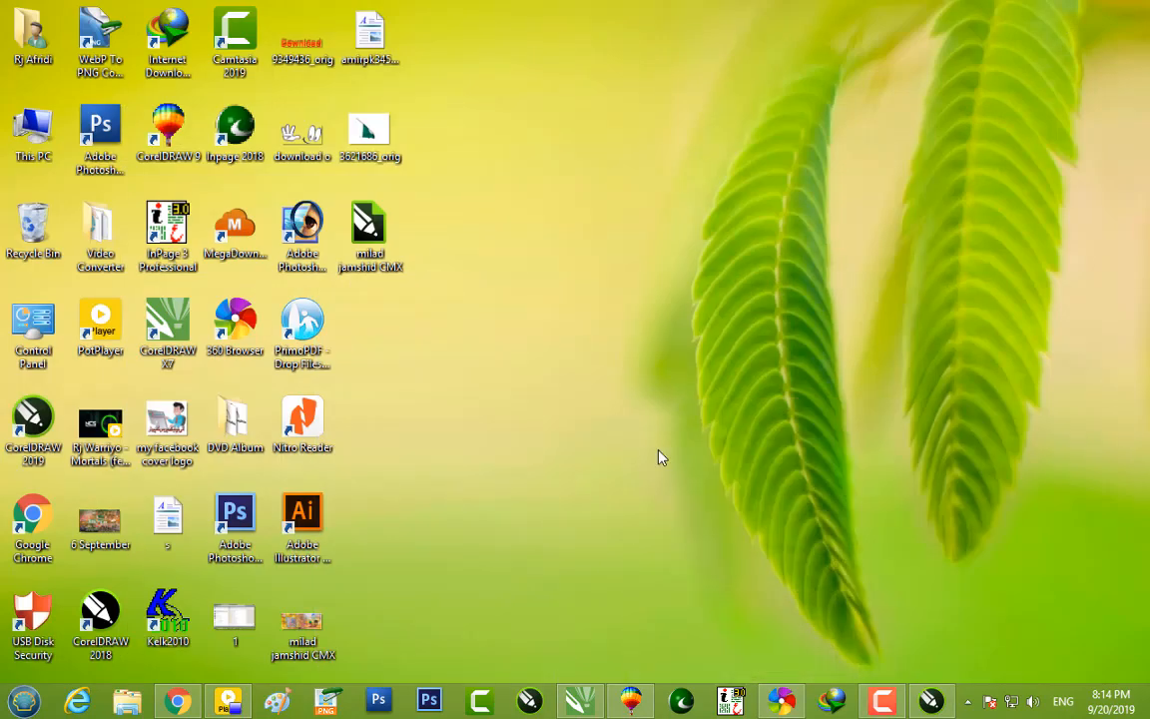